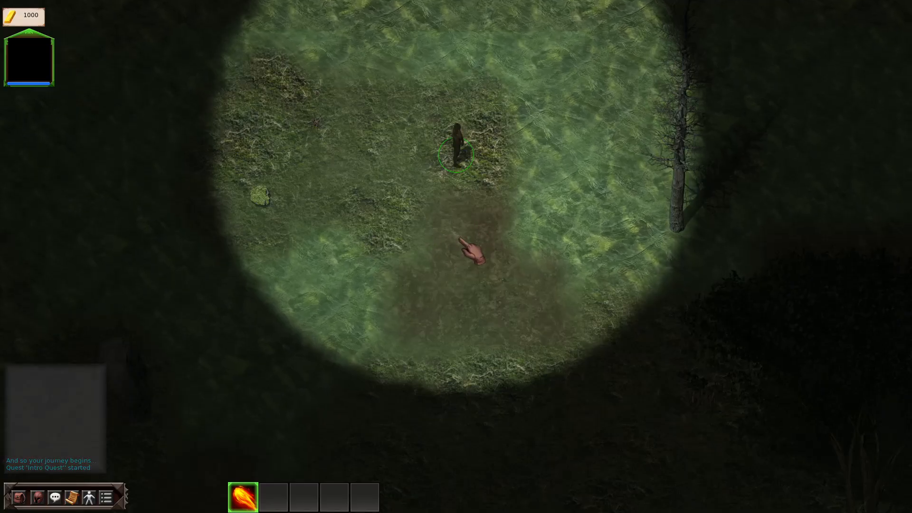
Step: Play-test the start level, zooming in and walking the hero across the swamp clearing
click(463, 258)
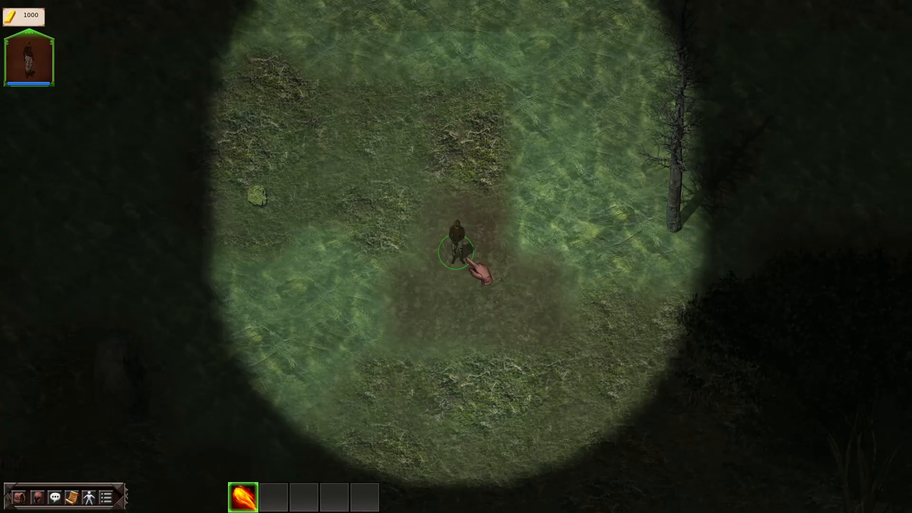
scroll(467, 260, up, 2)
scroll(468, 274, up, 3)
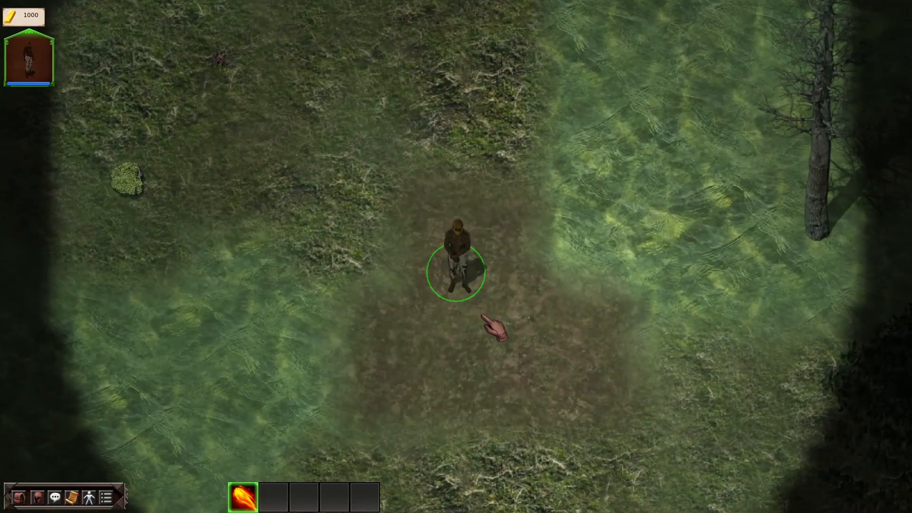
click(481, 315)
click(488, 313)
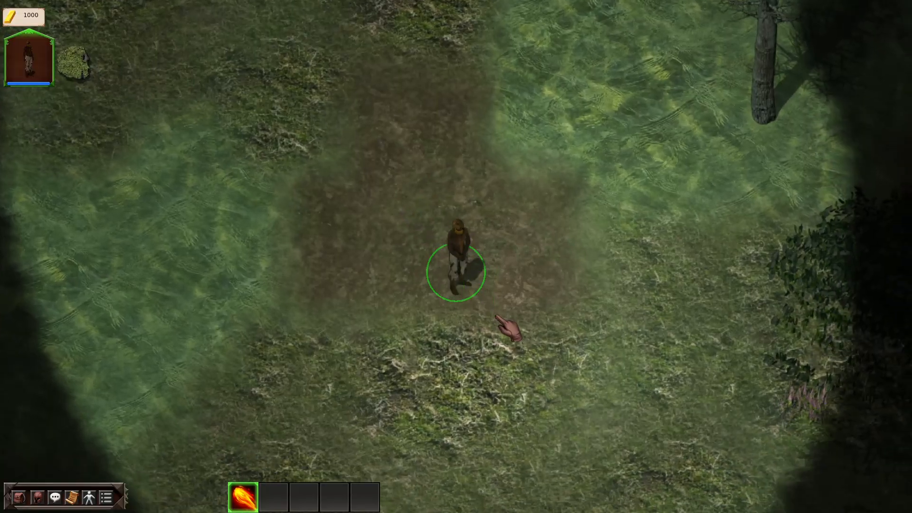
click(527, 309)
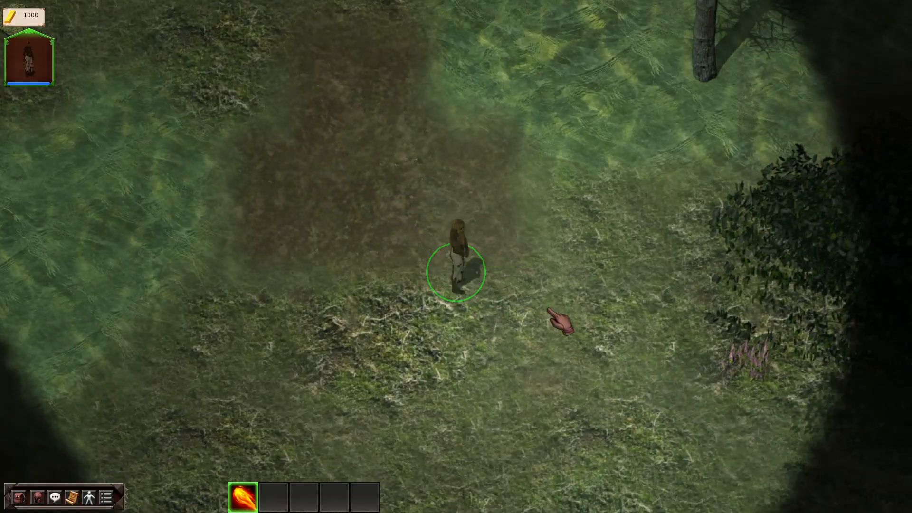
click(545, 309)
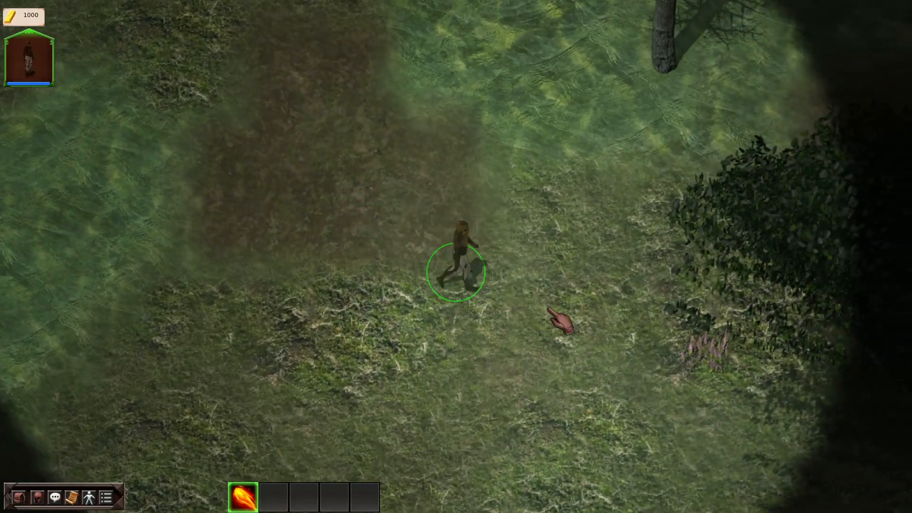
click(546, 309)
click(505, 316)
click(518, 330)
click(519, 331)
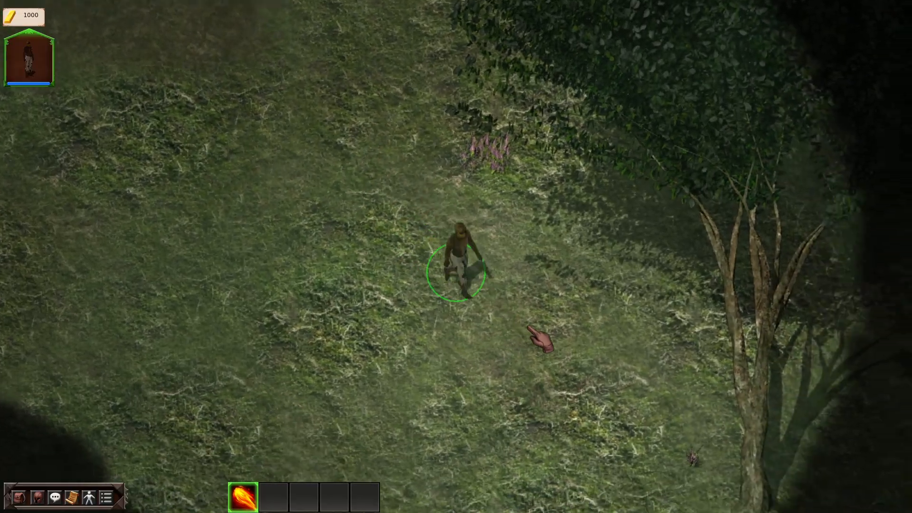
Step: Keep walking the hero through the forest past the trees and rocks to test the level
scroll(566, 338, down, 4)
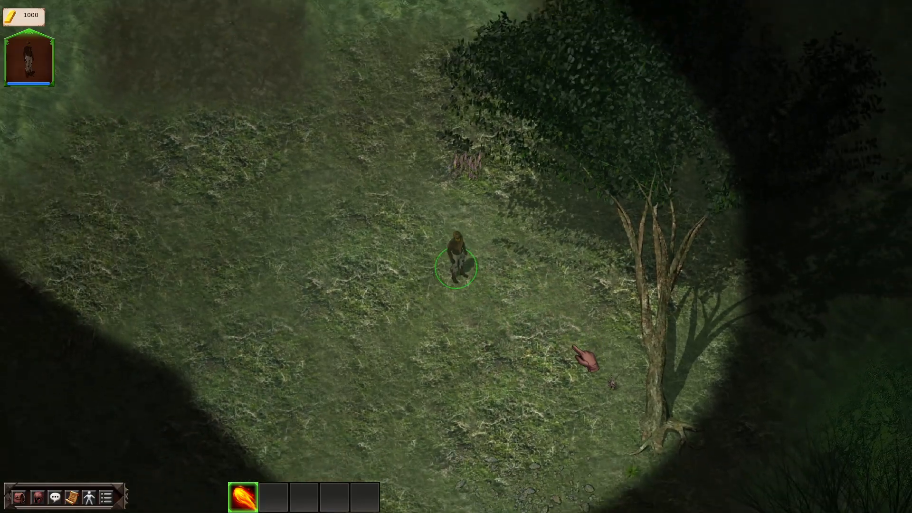
click(573, 347)
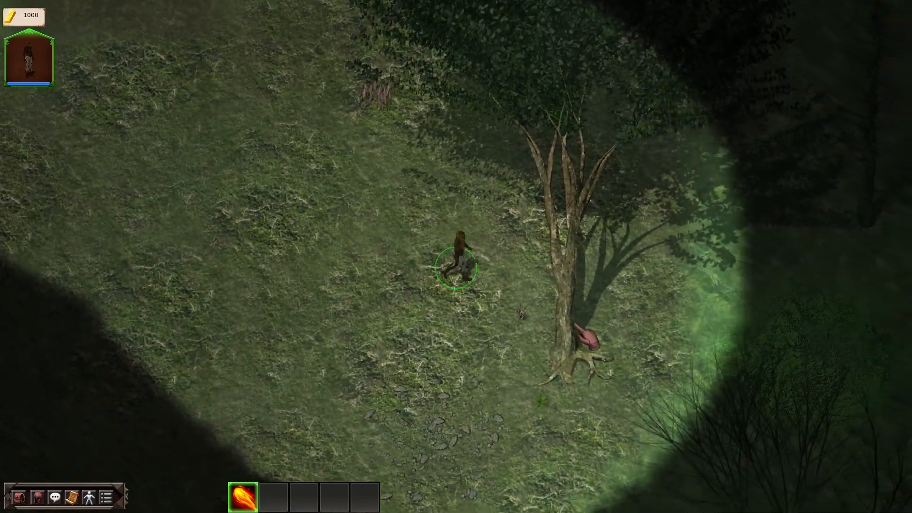
click(556, 316)
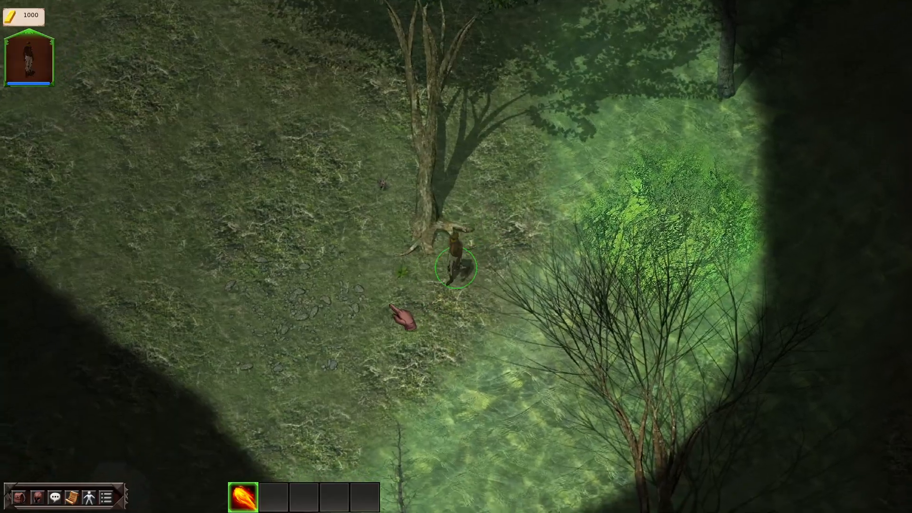
click(391, 314)
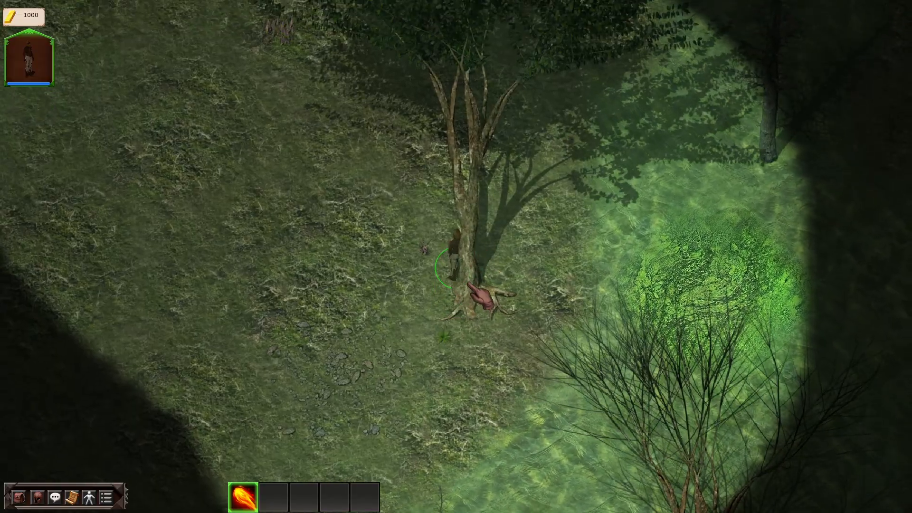
click(510, 273)
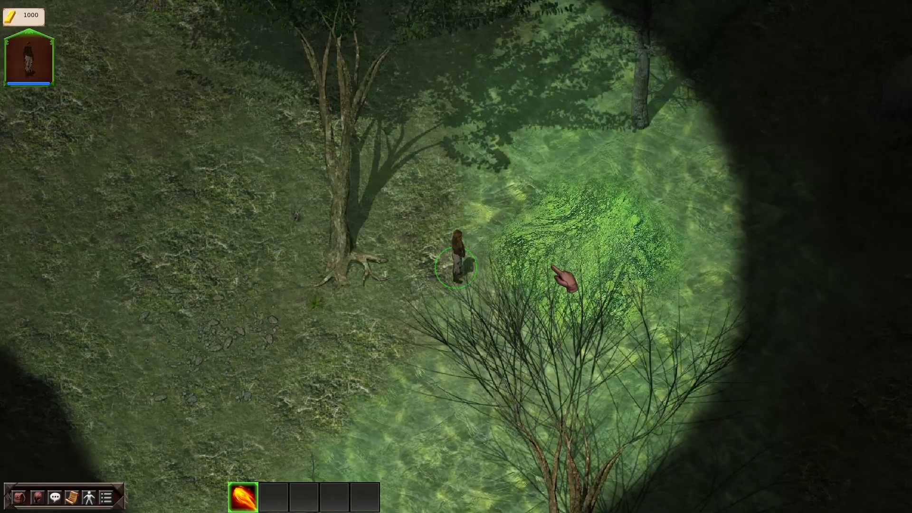
click(565, 278)
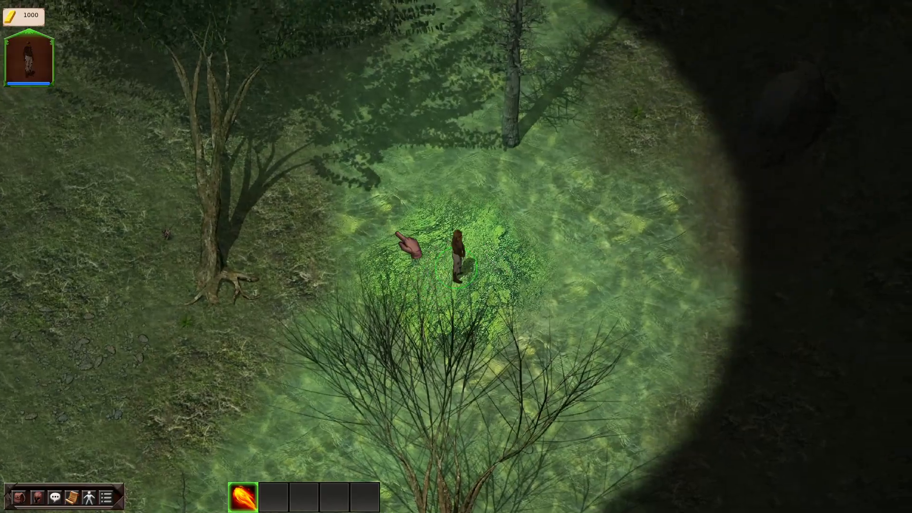
click(384, 239)
click(371, 250)
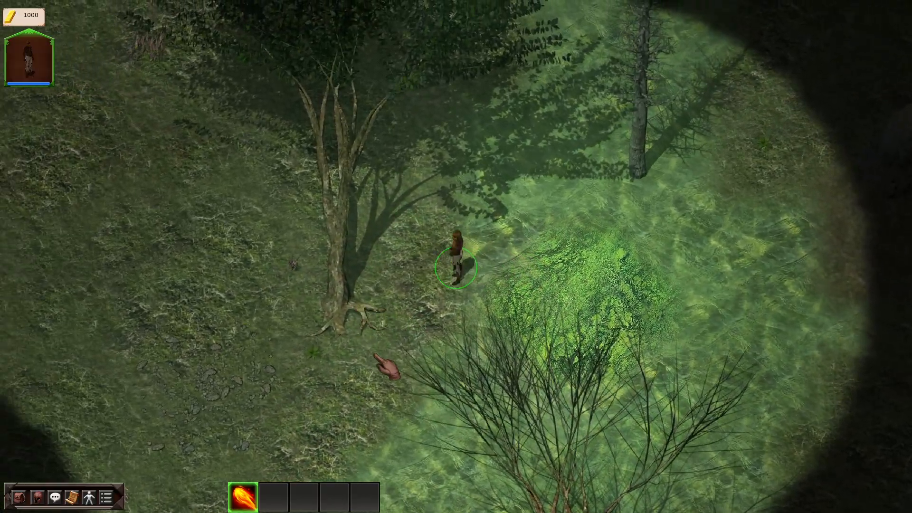
click(391, 369)
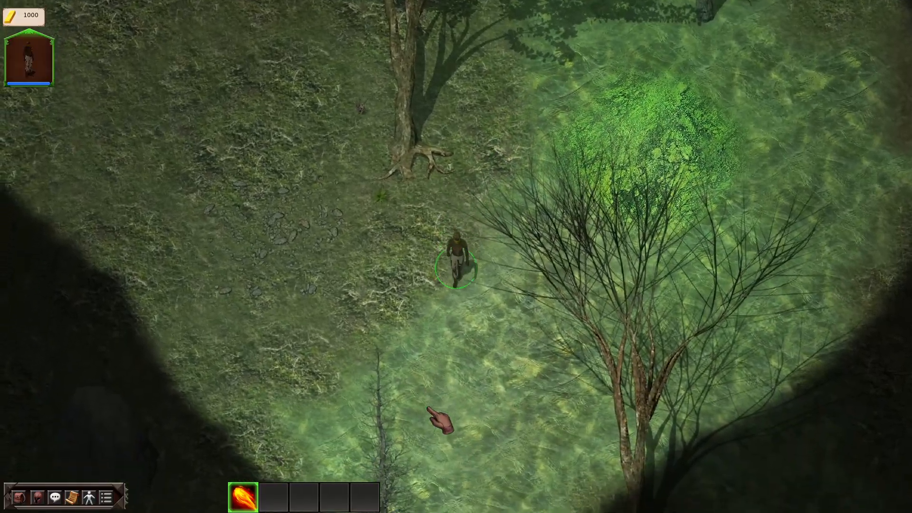
click(443, 442)
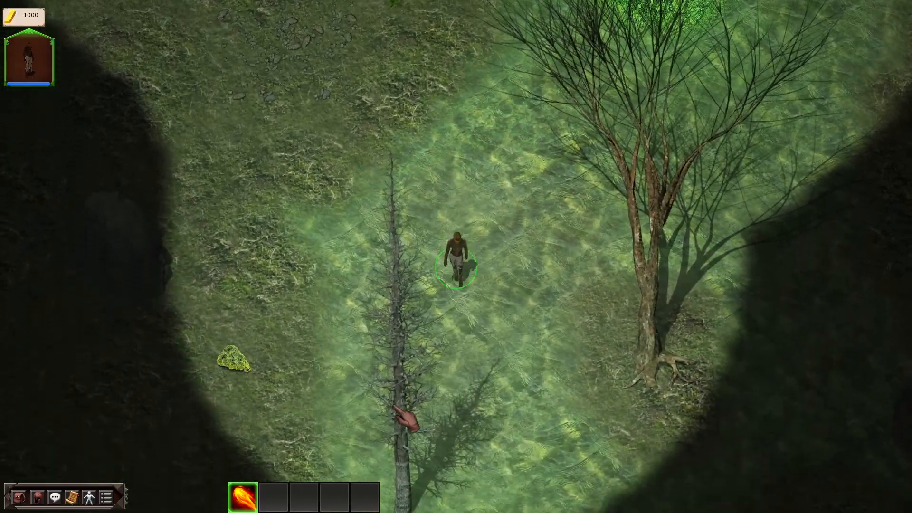
click(397, 407)
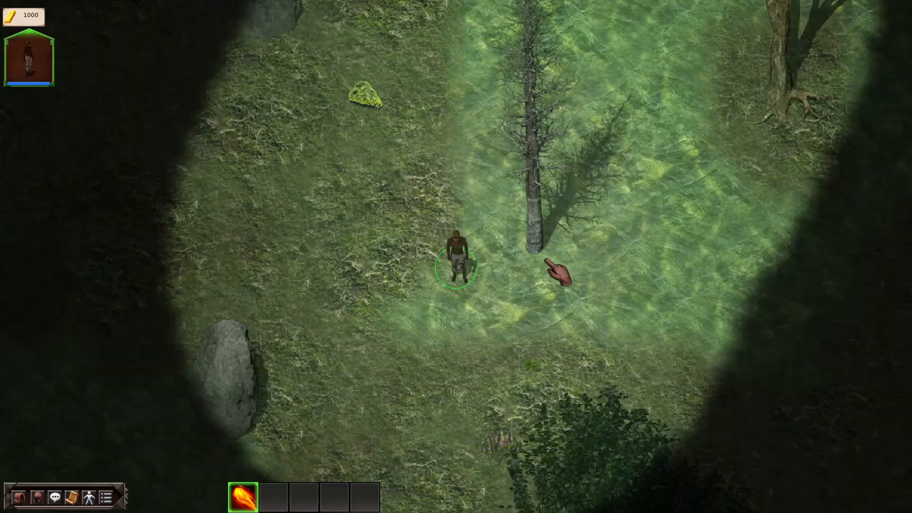
click(561, 262)
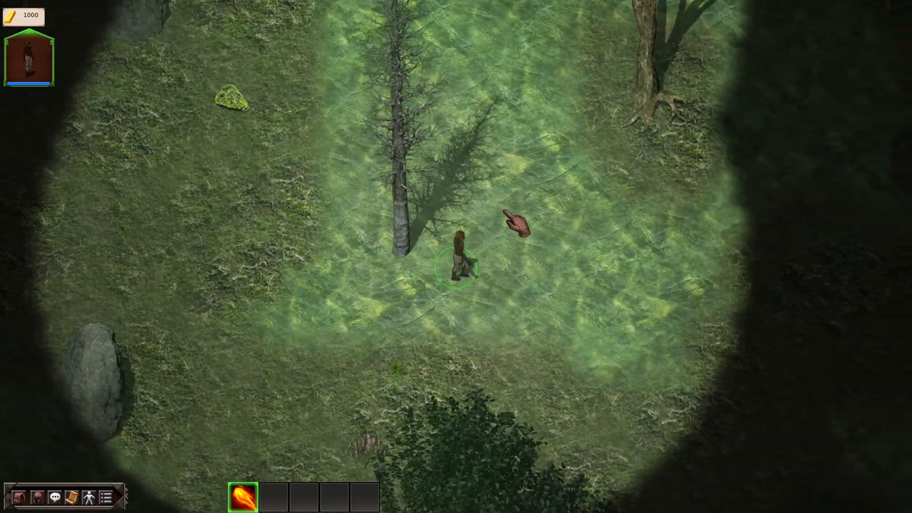
click(504, 210)
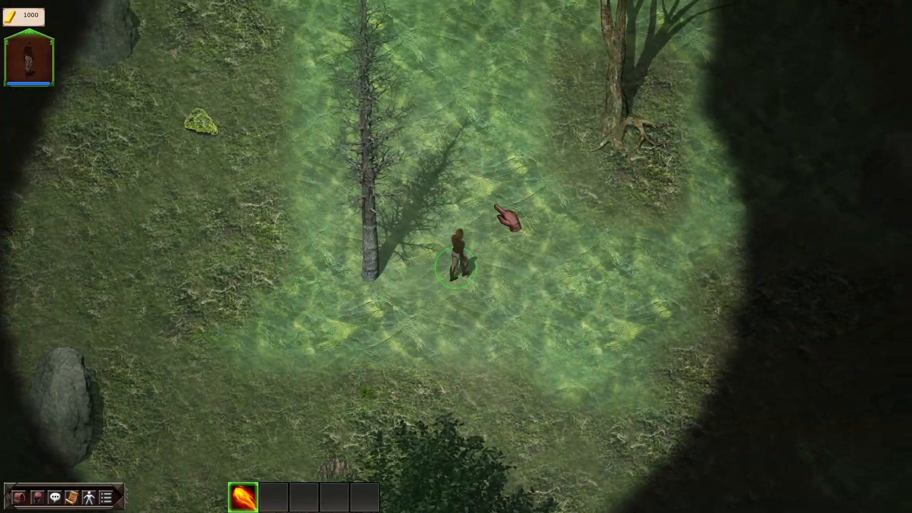
click(270, 141)
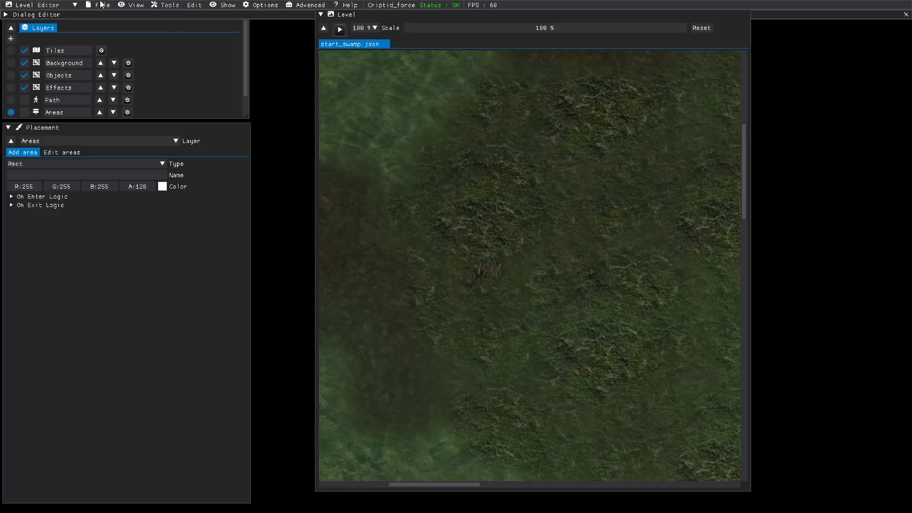
Step: Increase the editor's UI scale to 1.200 in the preferences, close them, and save the level
click(101, 5)
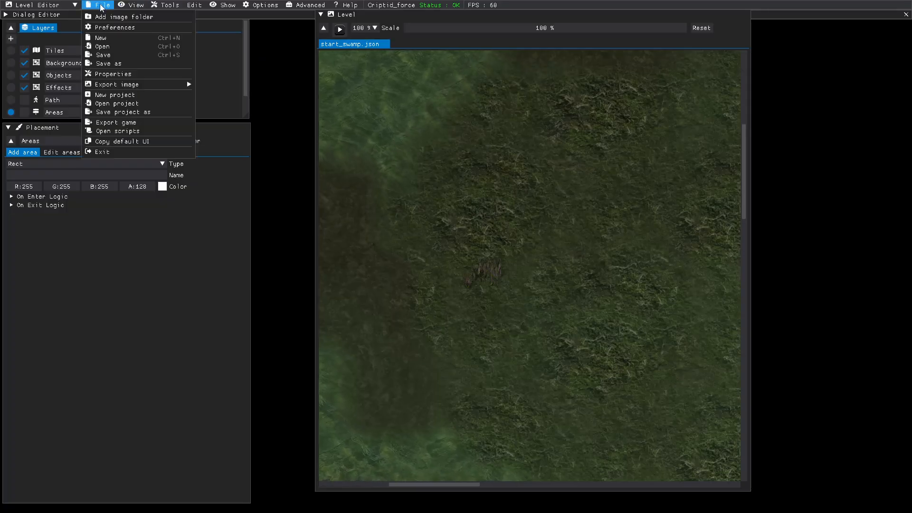
click(105, 28)
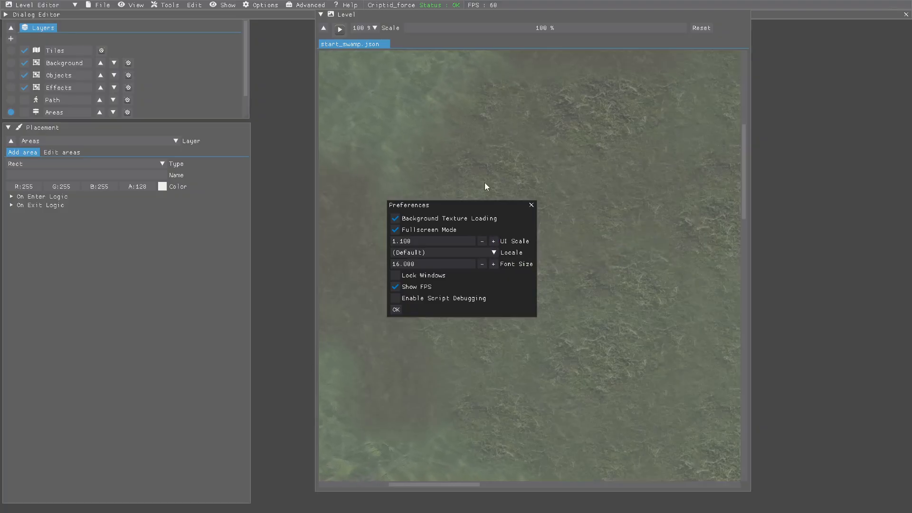
click(494, 240)
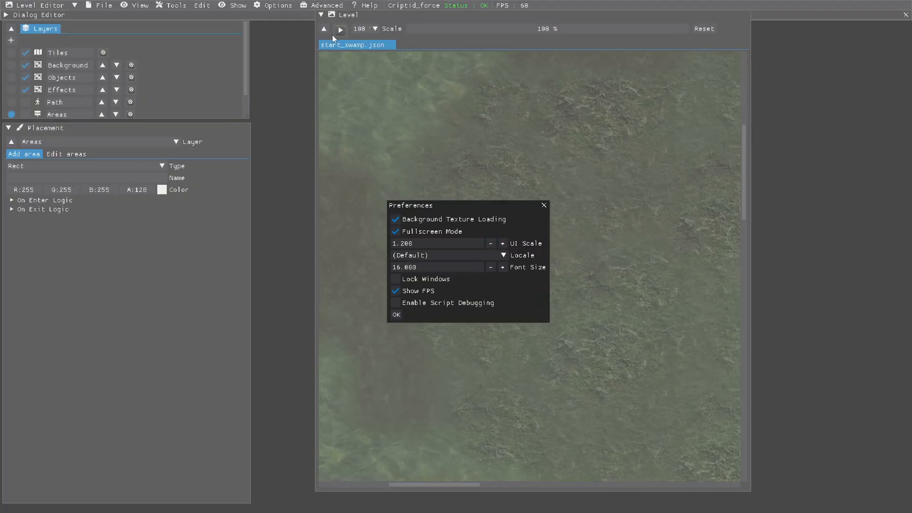
click(544, 206)
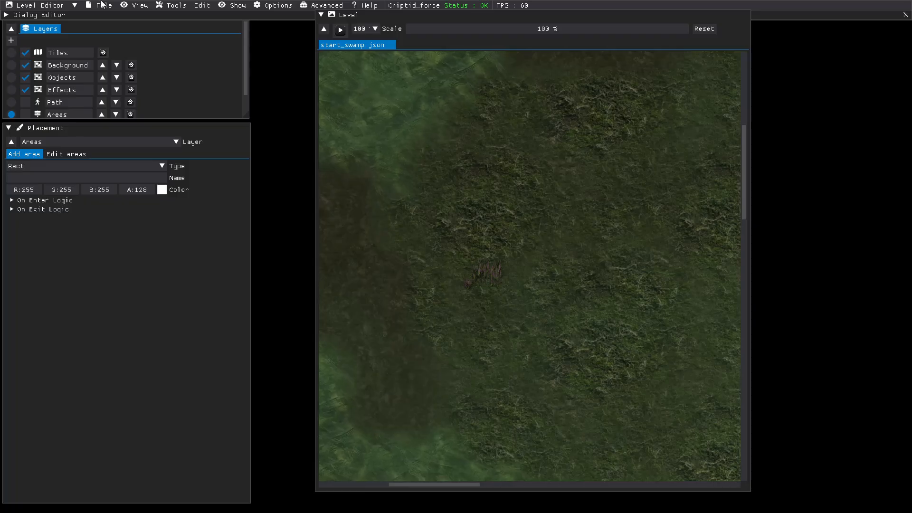
click(104, 5)
click(106, 57)
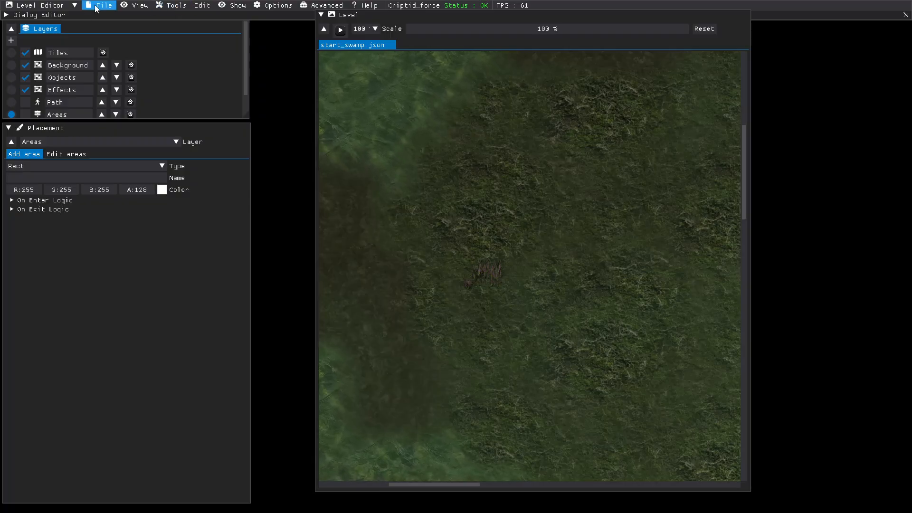
Step: Switch to the Data Editor and expand the Ingame state in the User Interface settings
click(56, 7)
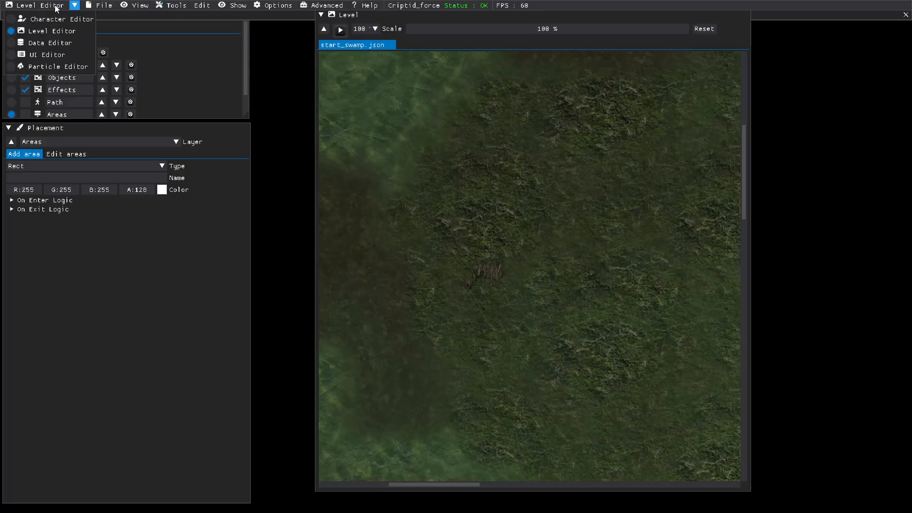
click(10, 43)
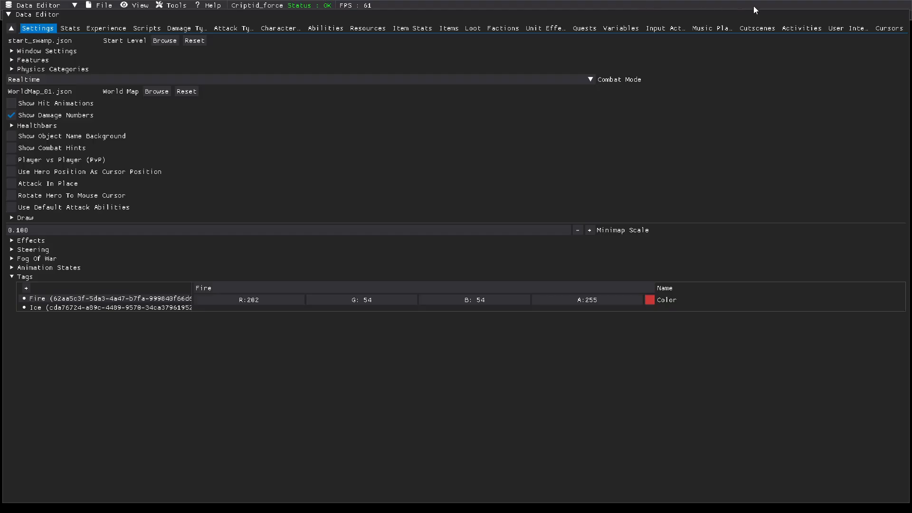
click(845, 28)
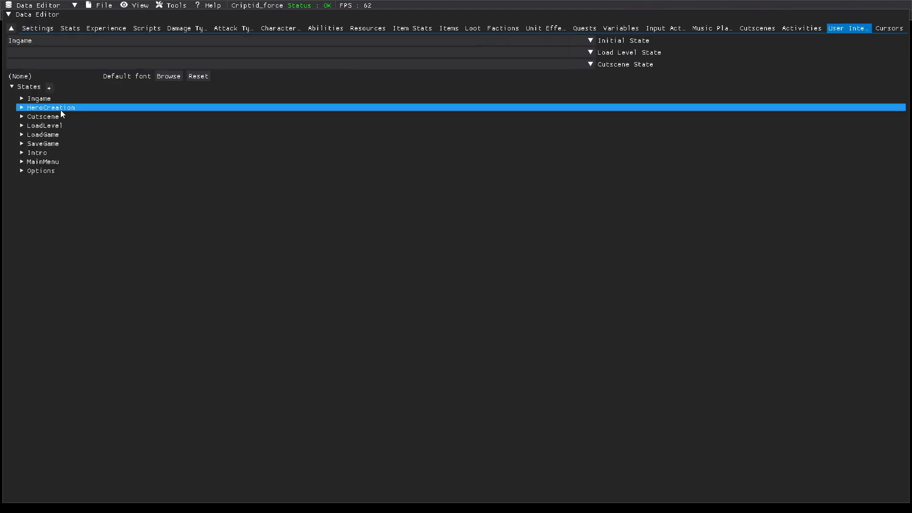
click(23, 98)
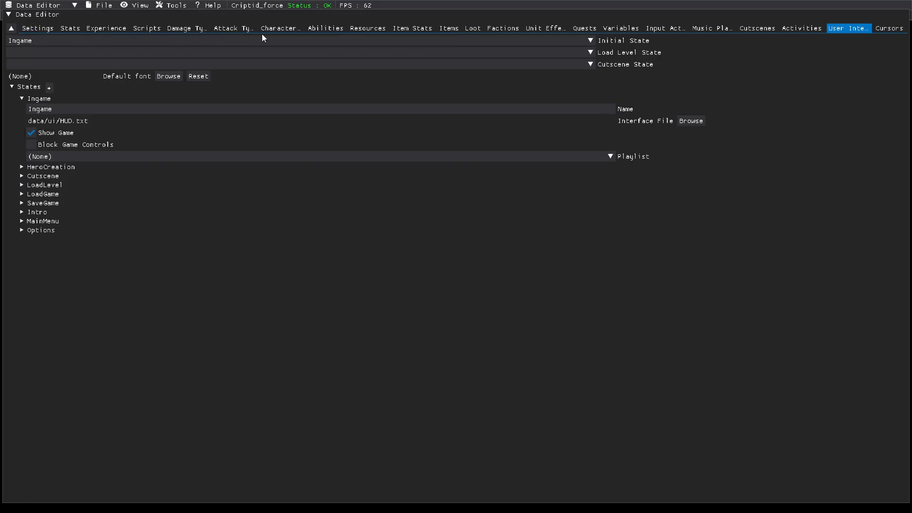
Step: Inspect the character models assigned to the Bigfoot and Willow the Wisp hero classes
click(280, 30)
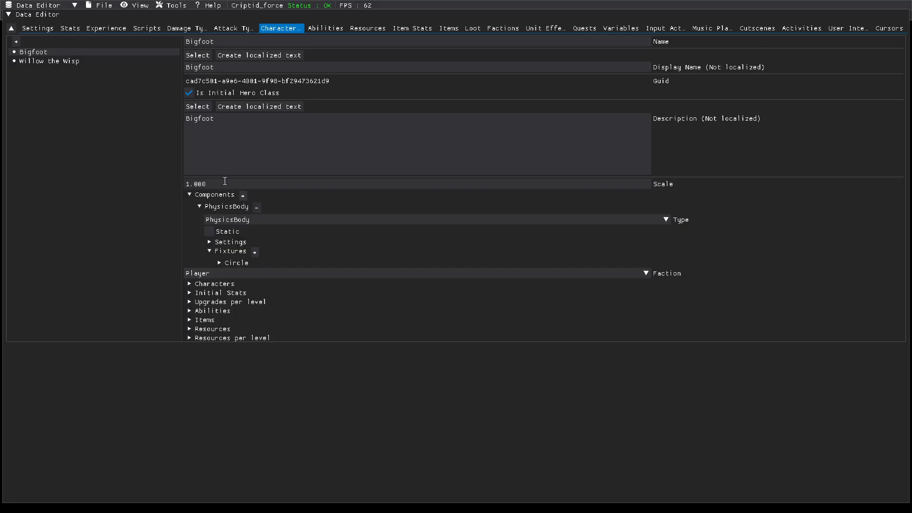
click(192, 283)
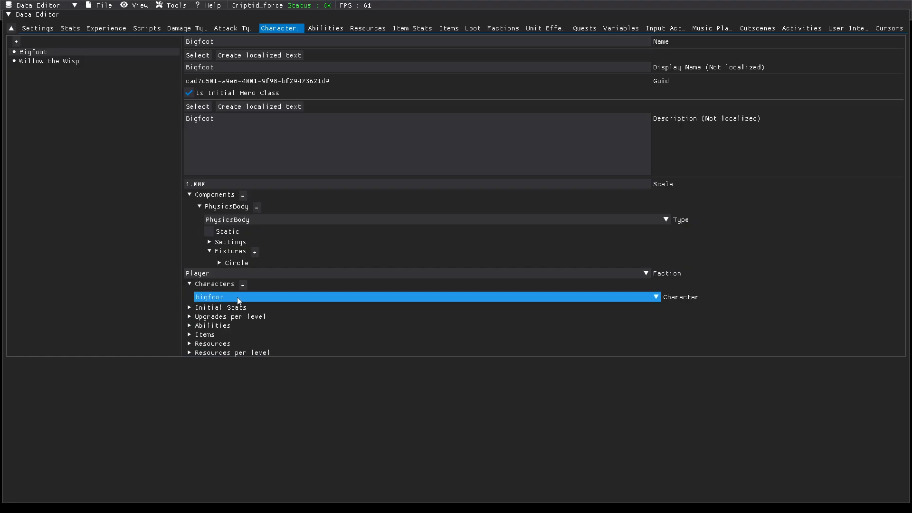
click(56, 61)
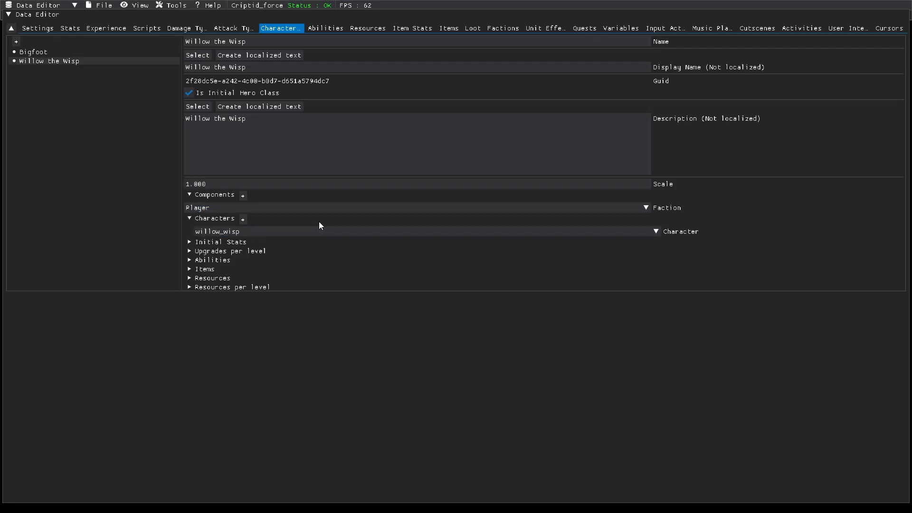
click(655, 232)
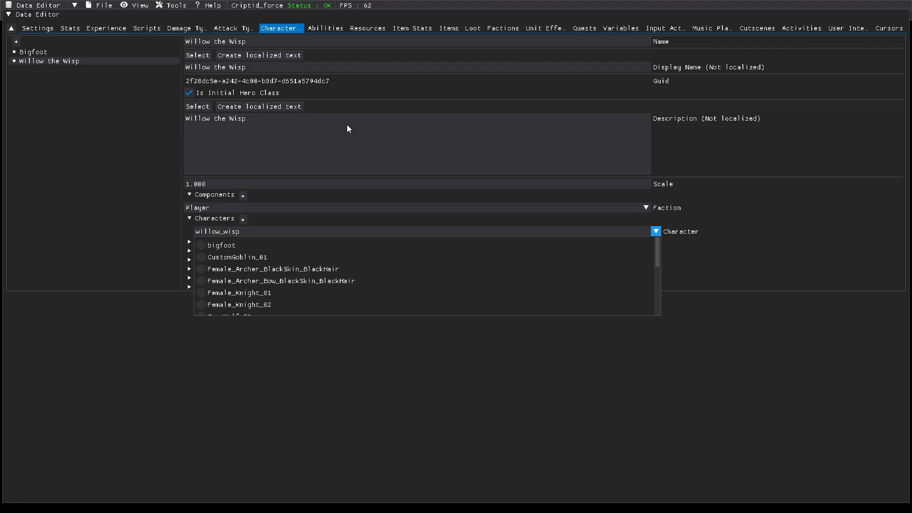
click(216, 232)
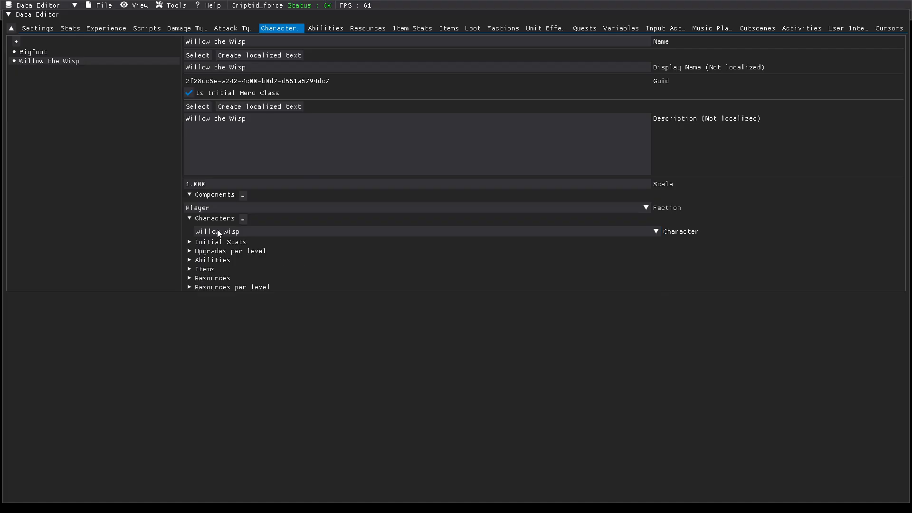
click(190, 219)
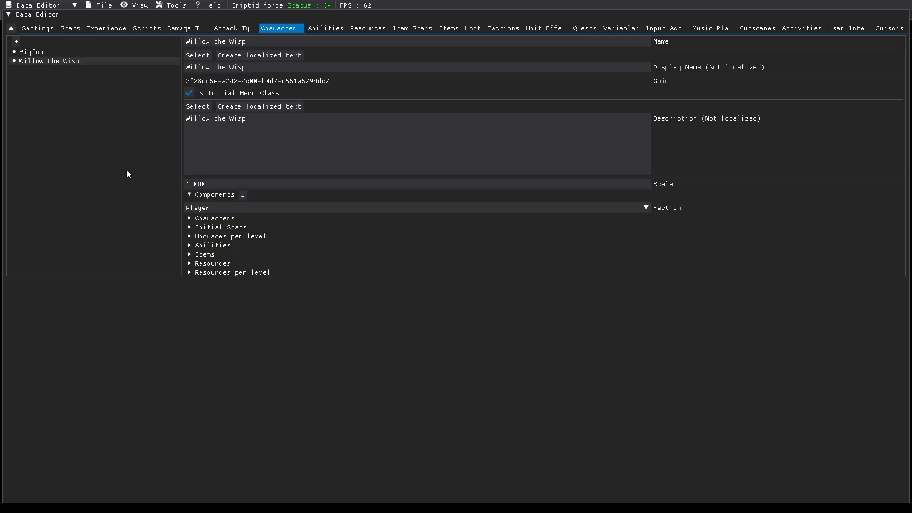
Step: Open the Character Editor and bring a browser window searching for a healing cryptid into view
click(75, 6)
click(56, 19)
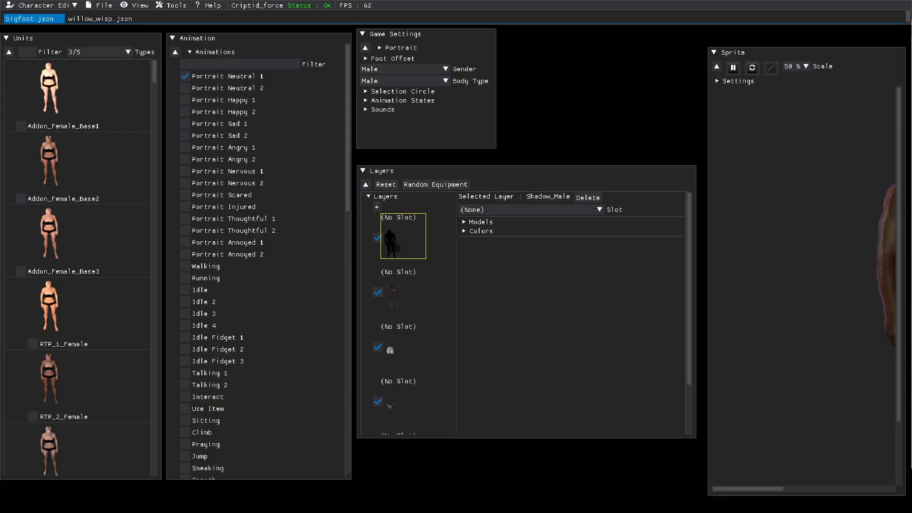
drag(911, 42, 429, 62)
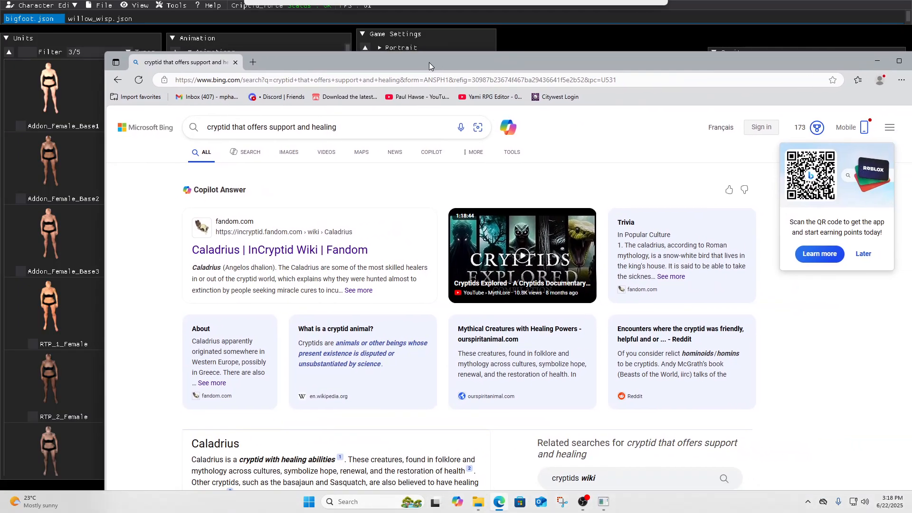
Step: Open the Caladrius article on the InCryptid wiki, read through it, then close the tab and return to the editor
click(237, 251)
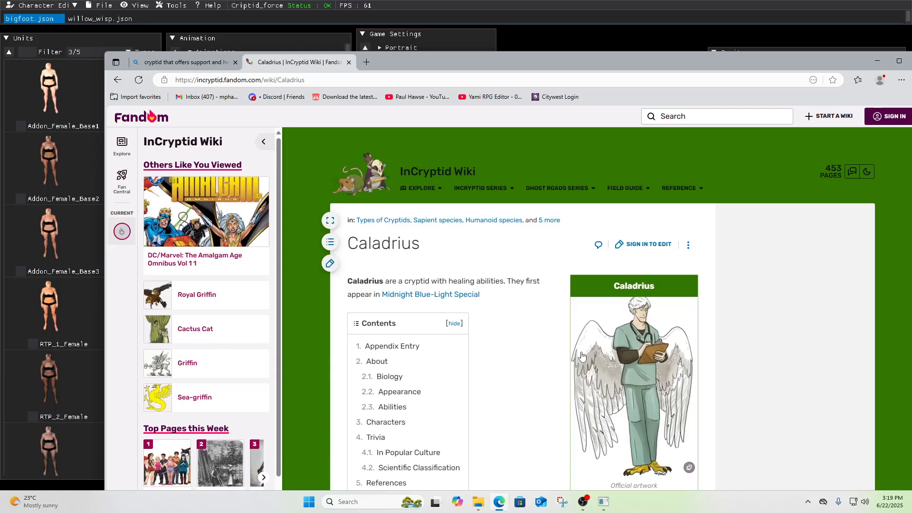
scroll(540, 301, down, 1)
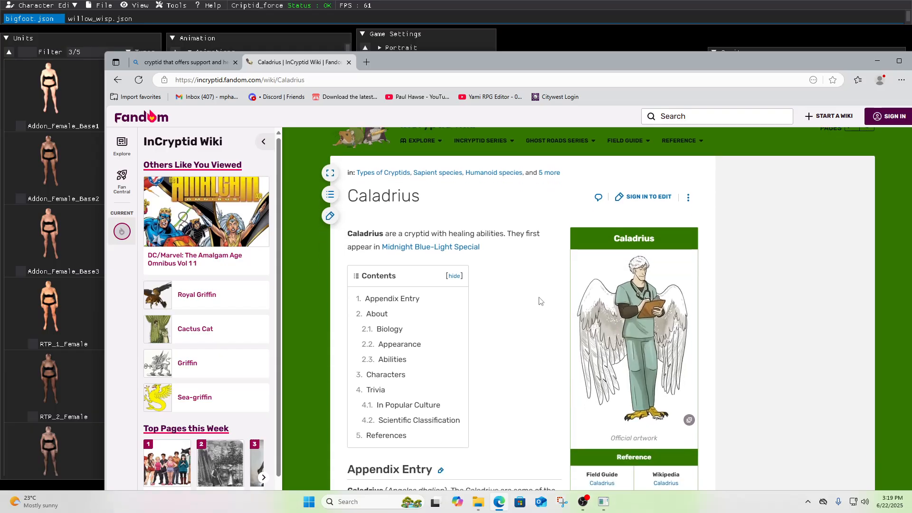
scroll(539, 301, down, 4)
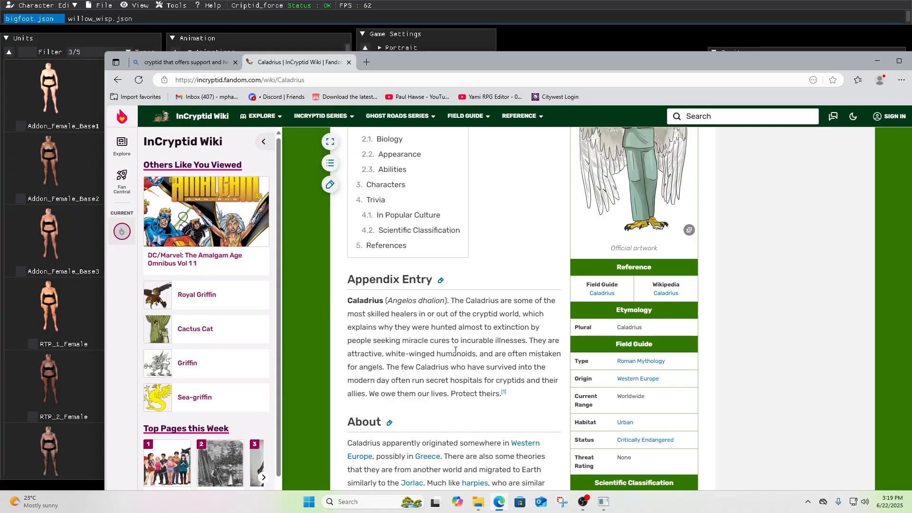
scroll(444, 342, down, 3)
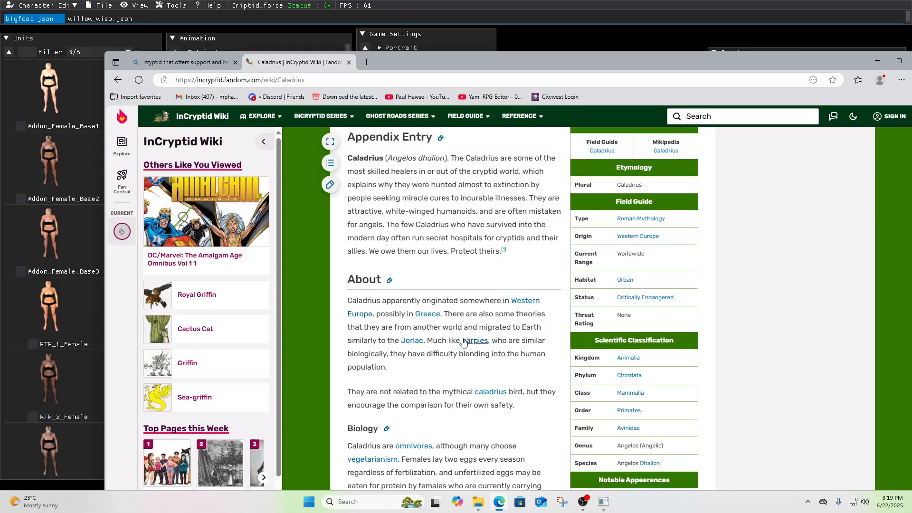
scroll(470, 345, down, 2)
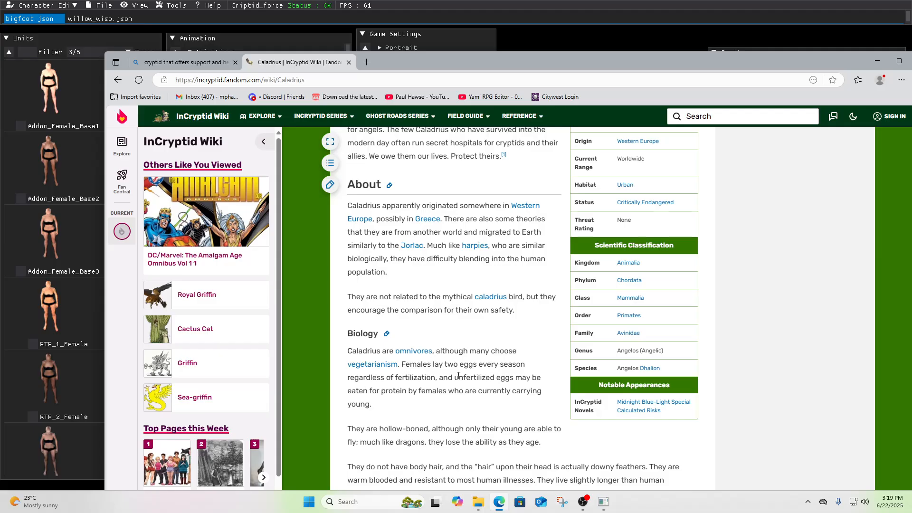
scroll(456, 376, down, 3)
scroll(452, 379, up, 2)
scroll(451, 380, up, 10)
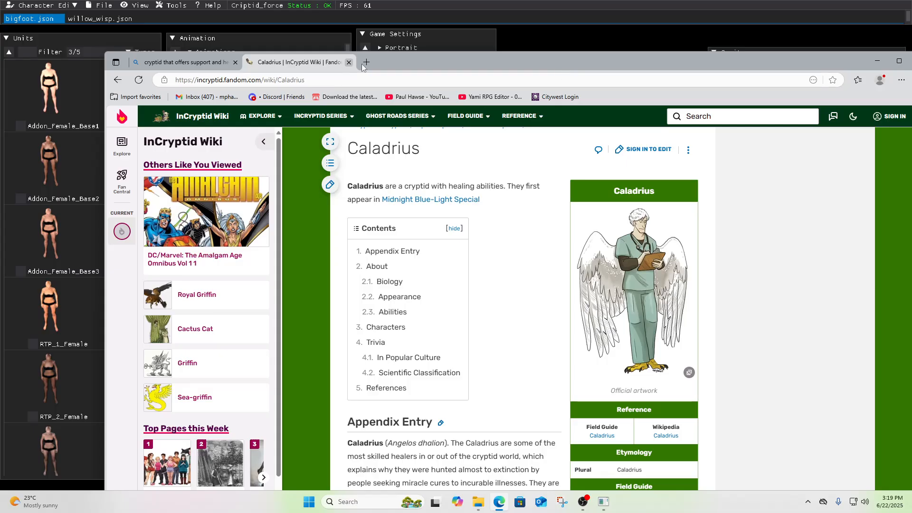
click(348, 62)
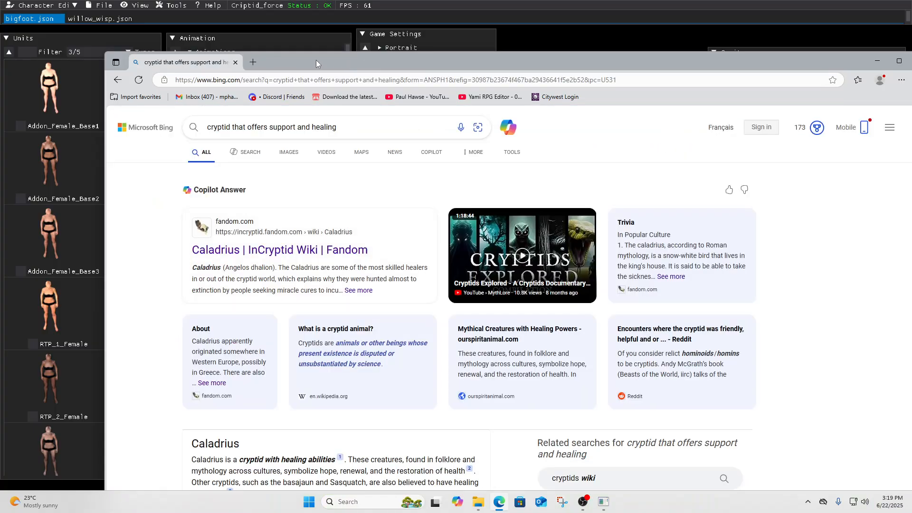
click(235, 62)
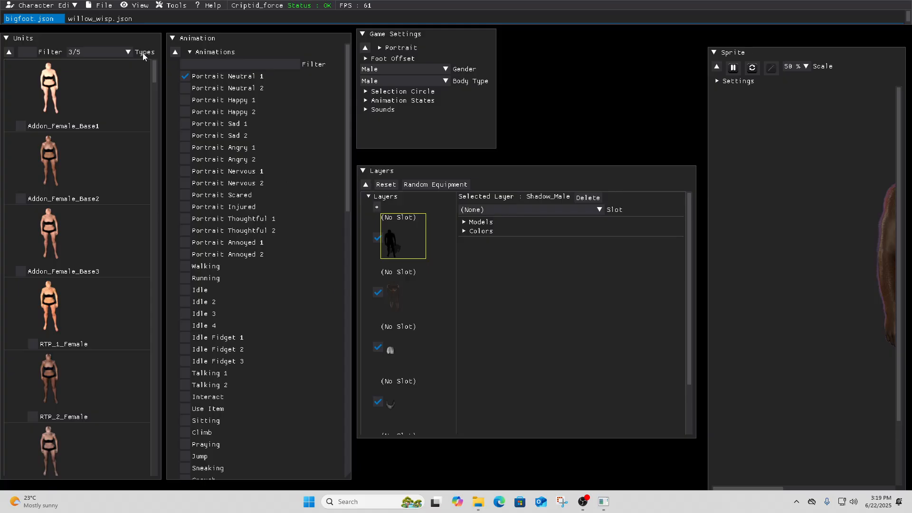
click(74, 7)
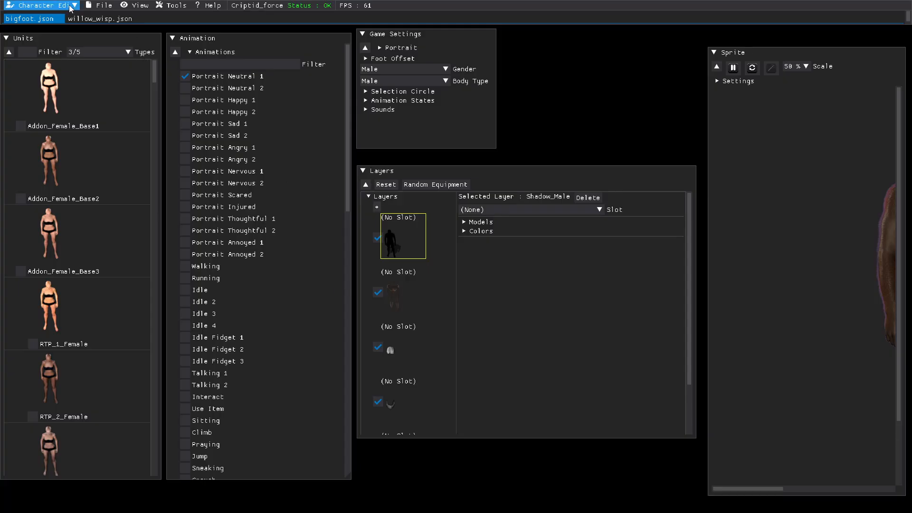
click(73, 7)
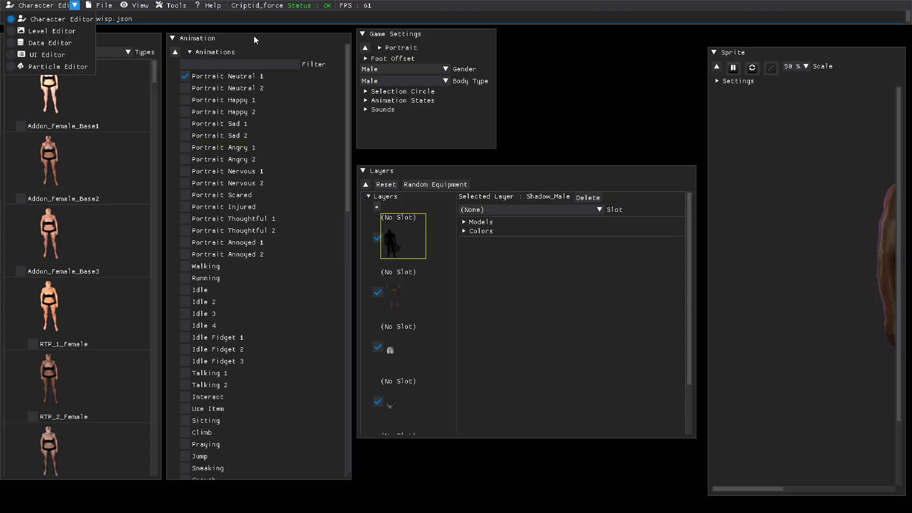
click(412, 18)
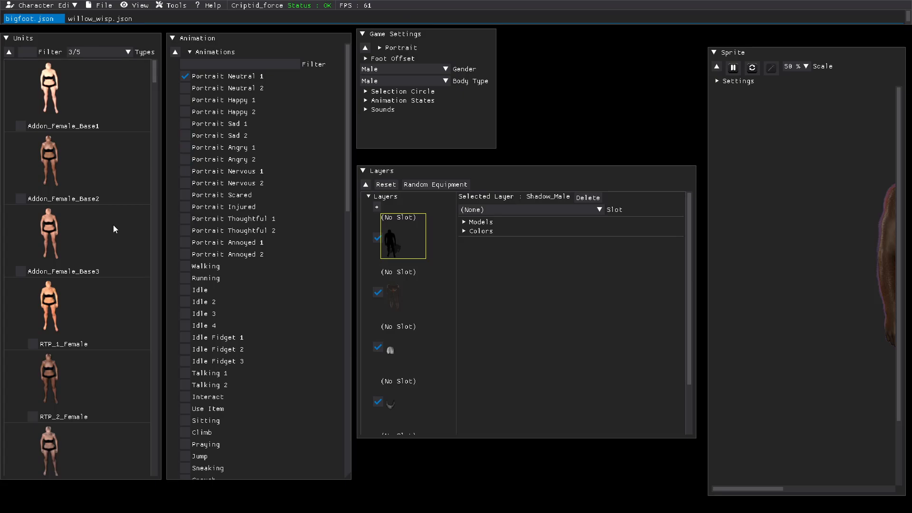
Step: Assign the Apocalypse_5_Female base unit to the Bigfoot character and preview it in the sprite view
scroll(215, 195, down, 1)
scroll(199, 197, up, 1)
scroll(81, 303, down, 1)
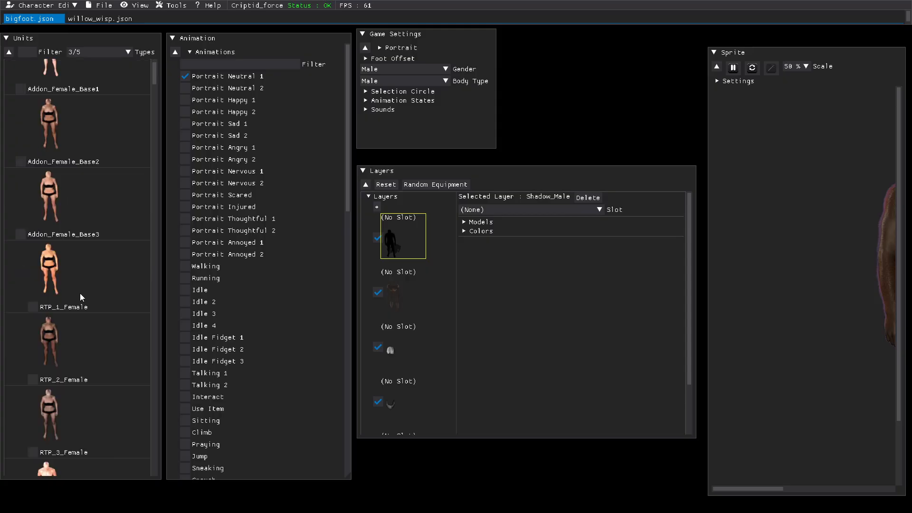
scroll(90, 272, down, 4)
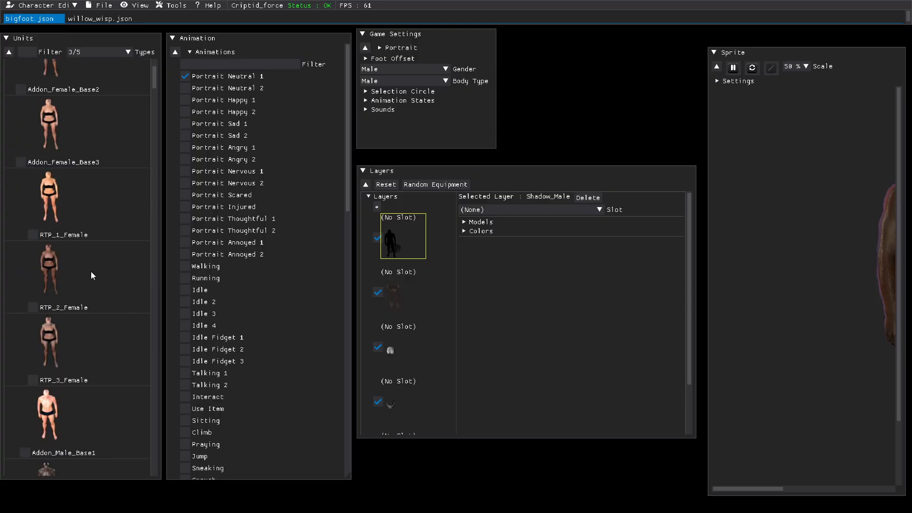
scroll(90, 271, down, 1)
scroll(93, 277, down, 4)
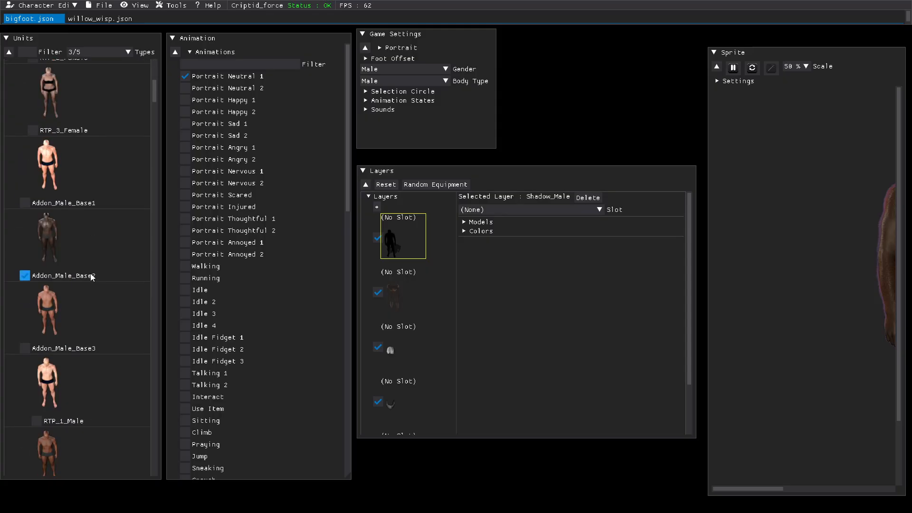
scroll(92, 276, down, 4)
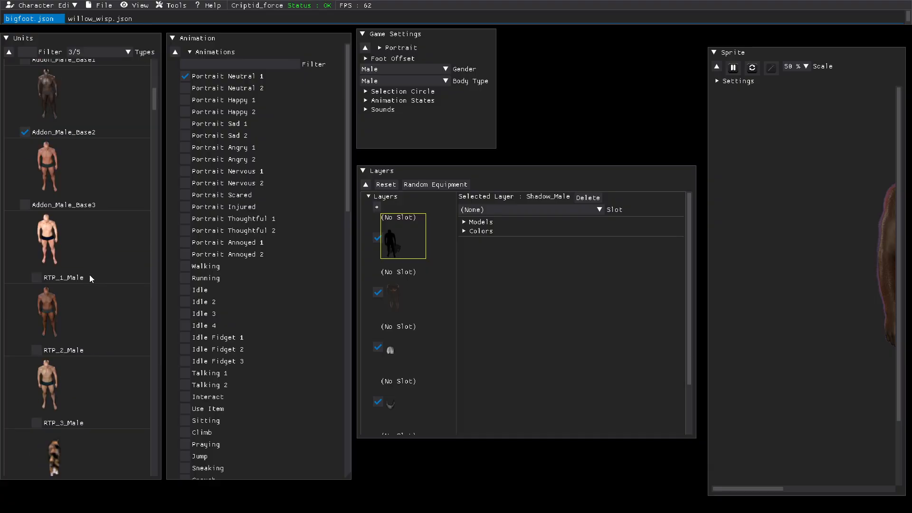
scroll(90, 277, down, 10)
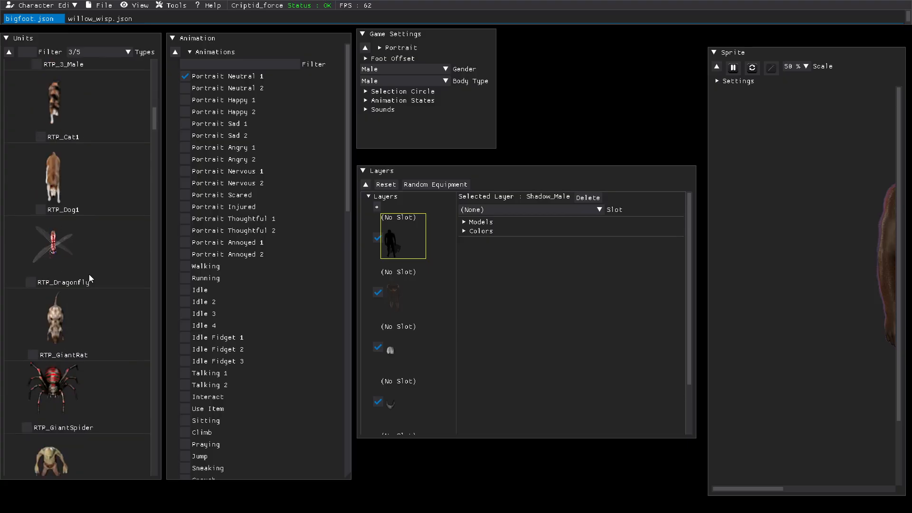
scroll(88, 275, down, 10)
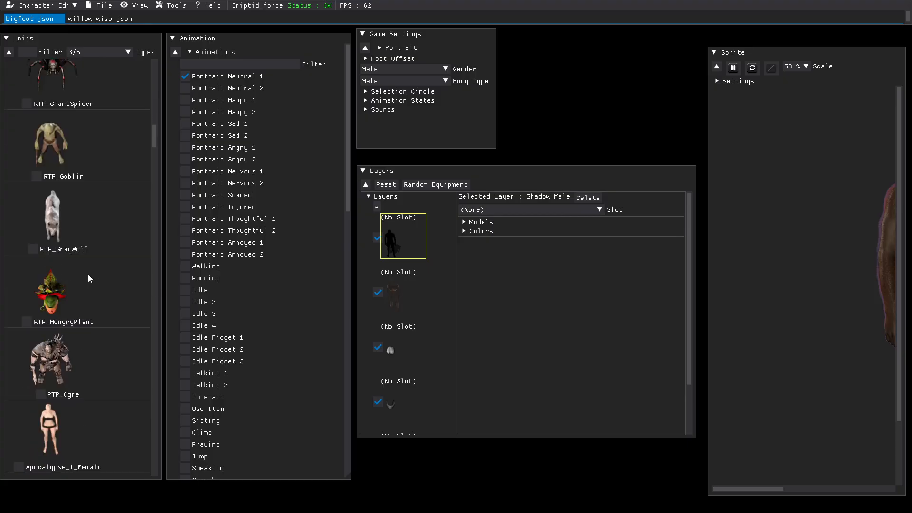
scroll(88, 274, down, 5)
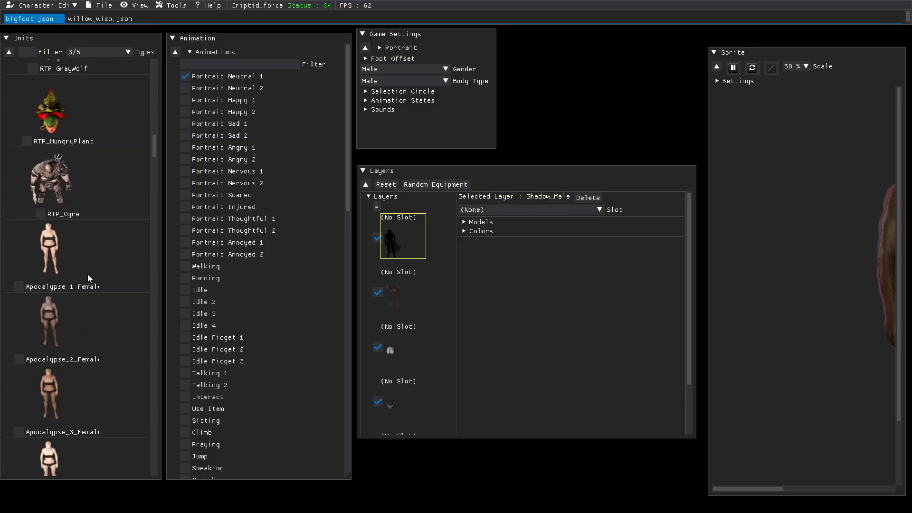
scroll(88, 274, down, 2)
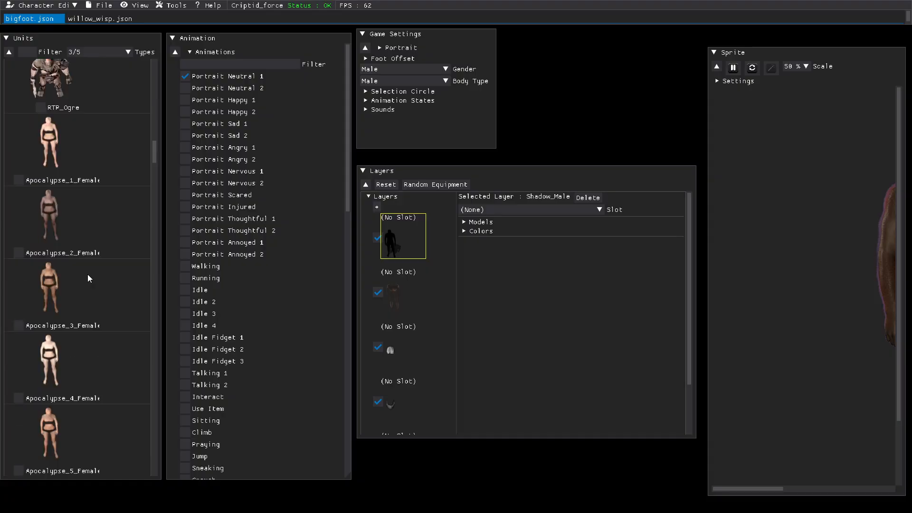
scroll(87, 275, down, 3)
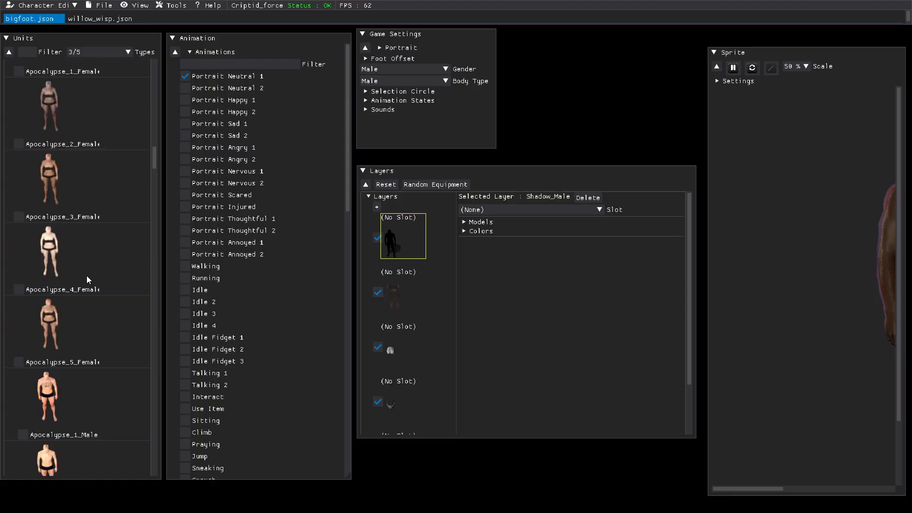
click(19, 362)
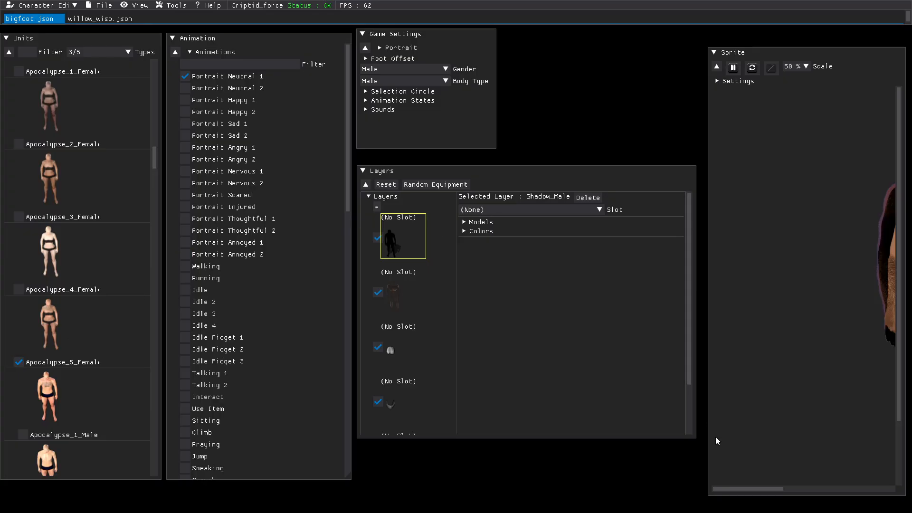
drag(737, 489, 794, 488)
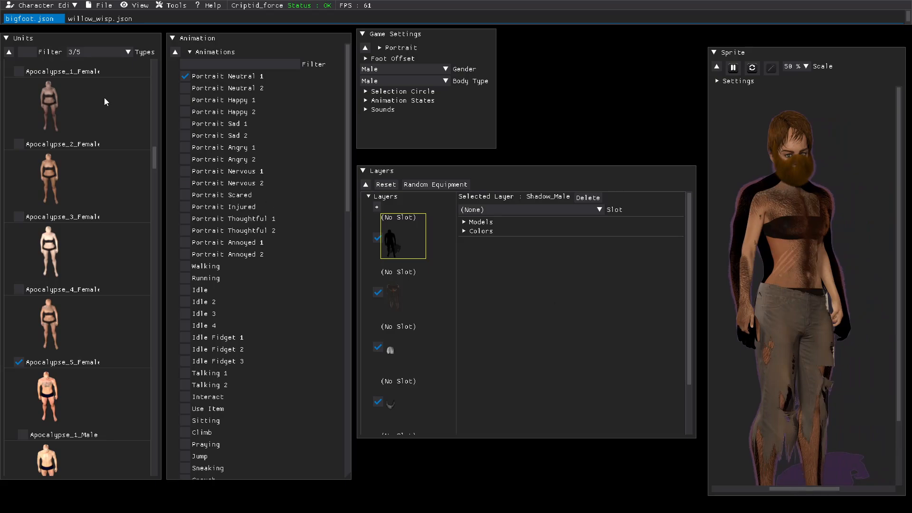
Step: Close bigfoot.json, create a new character document, and close willow_wisp.json
mouse_move(59, 19)
click(60, 19)
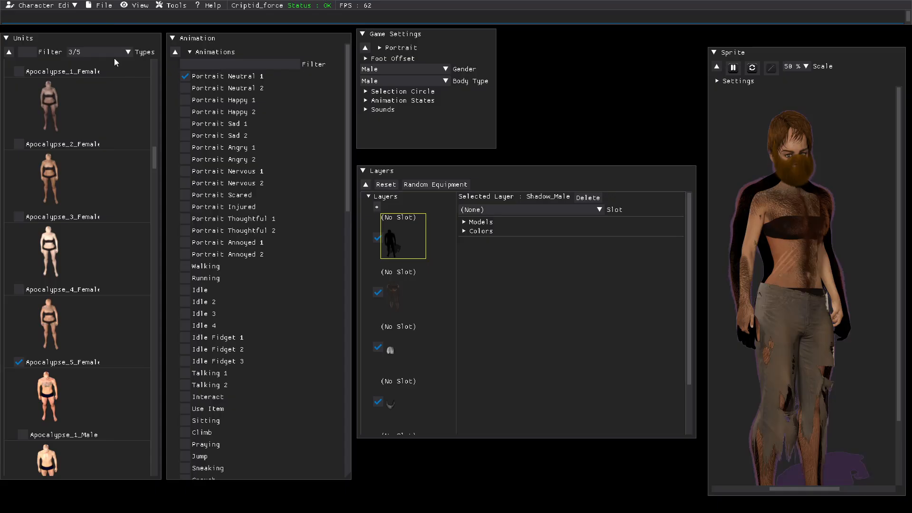
click(101, 11)
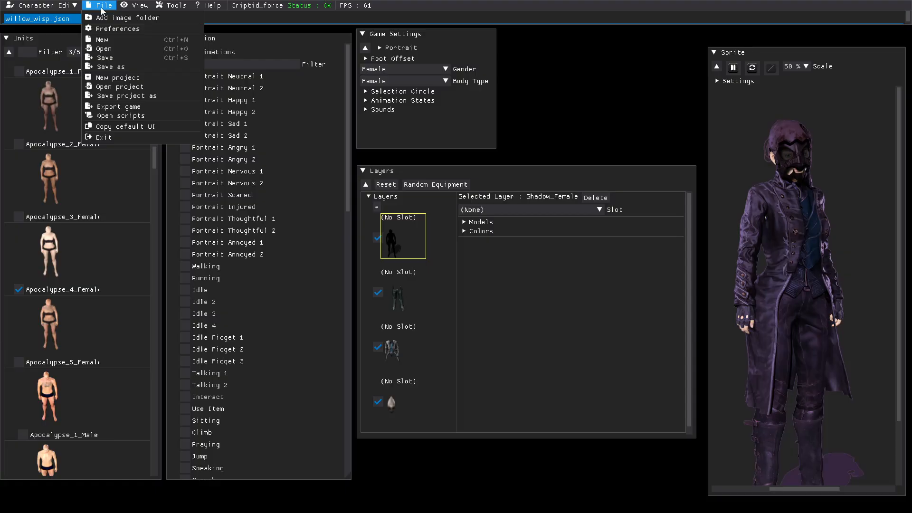
click(102, 40)
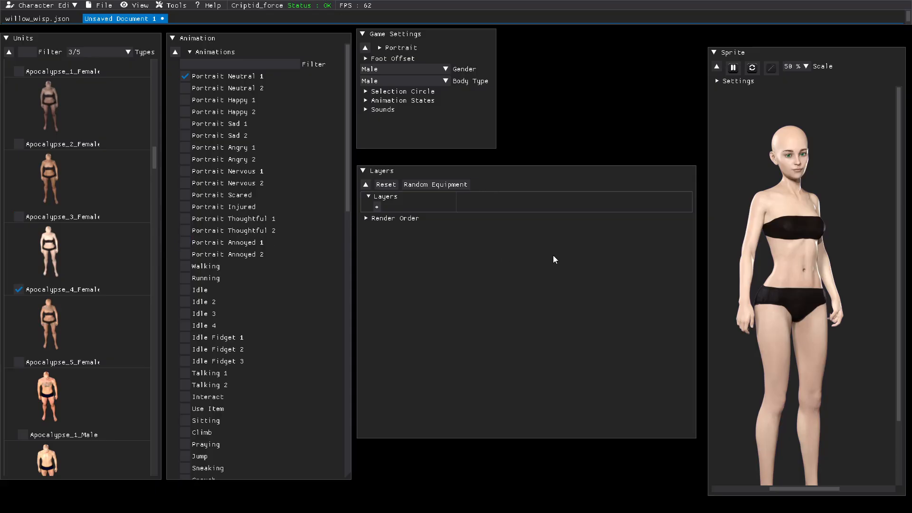
click(60, 19)
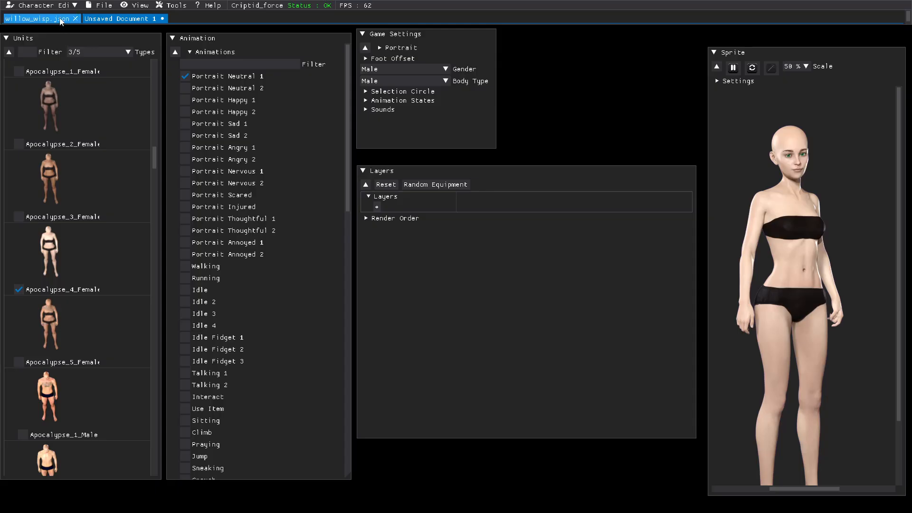
click(75, 19)
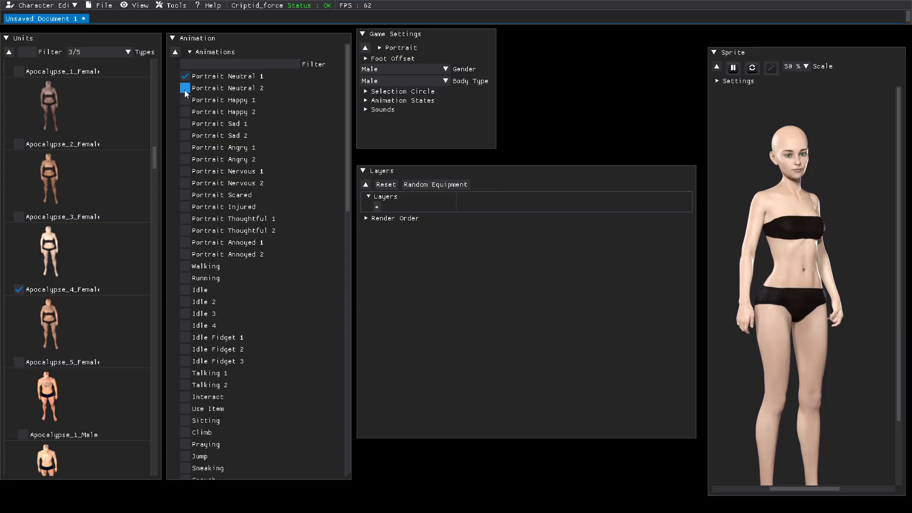
Step: Preview the Walking animation on the new character, then switch back to Portrait Neutral 1
click(184, 266)
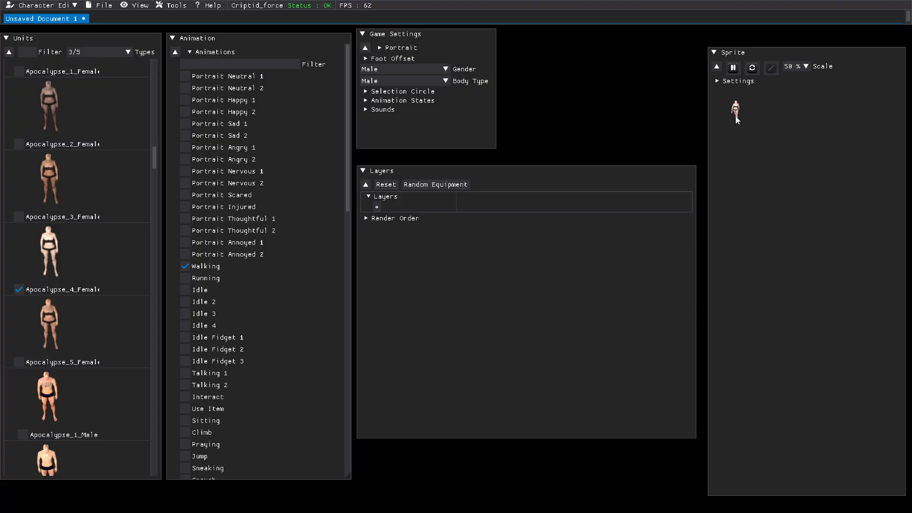
click(186, 76)
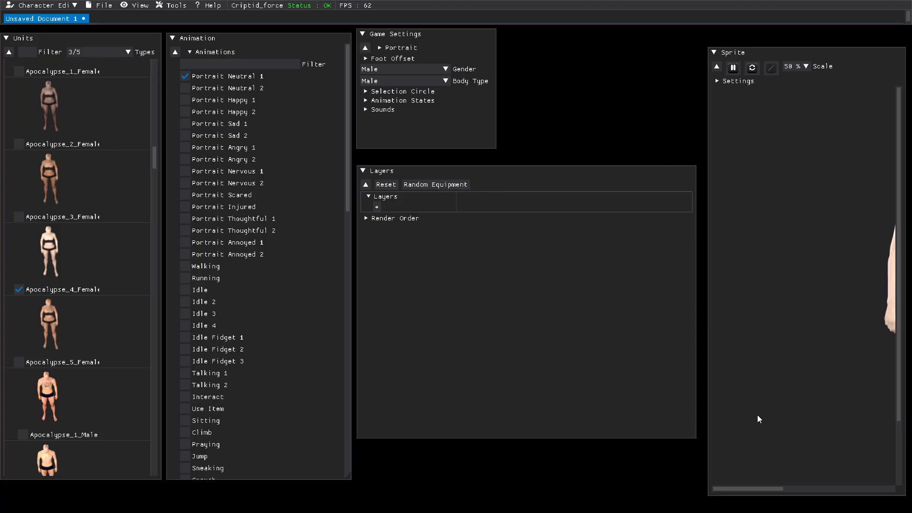
drag(762, 487, 805, 491)
drag(899, 401, 904, 443)
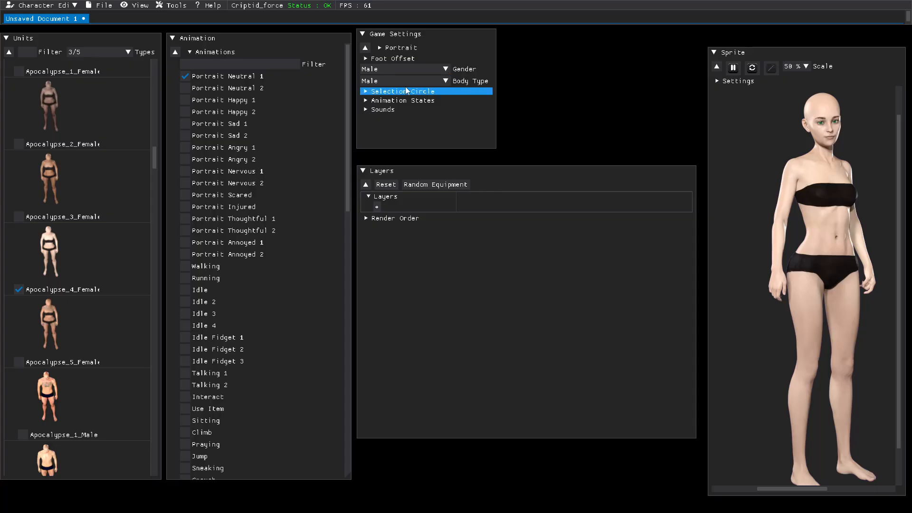
Step: Set the new character's gender and body type to Female
click(442, 73)
click(371, 95)
click(445, 83)
click(369, 104)
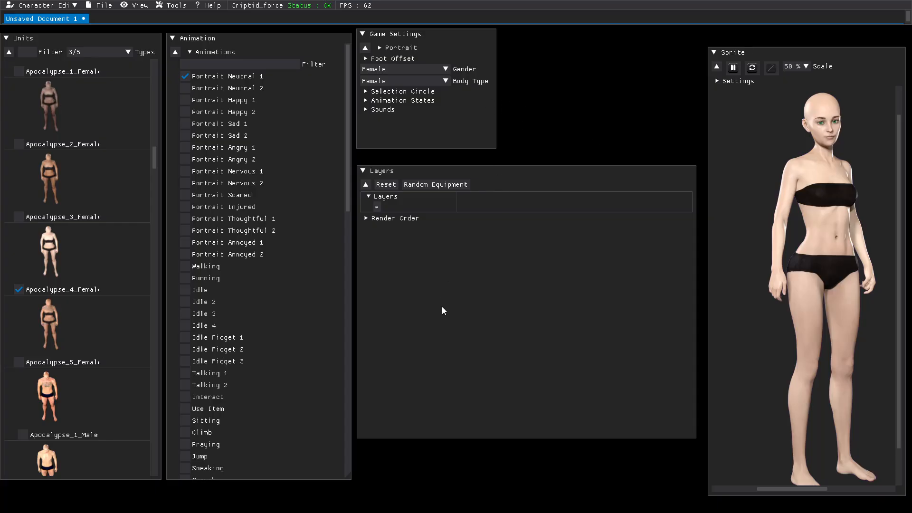
Step: Add a layer, include shadow models in the list, and assign the Shadow_Female model to it
click(378, 207)
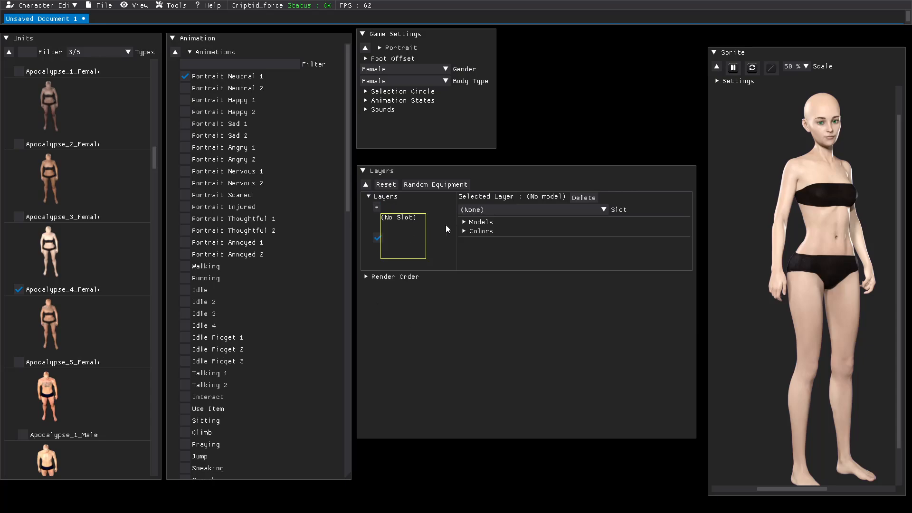
click(464, 222)
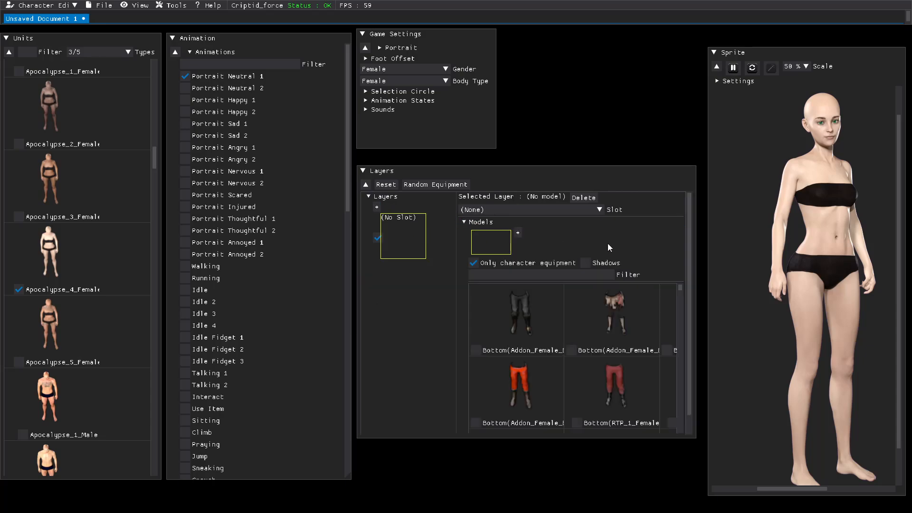
click(586, 262)
drag(680, 289, 682, 305)
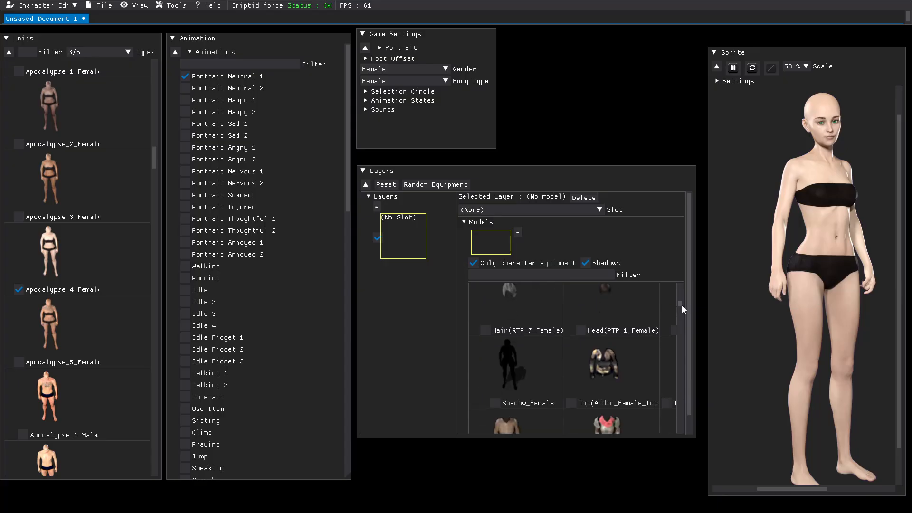
click(495, 403)
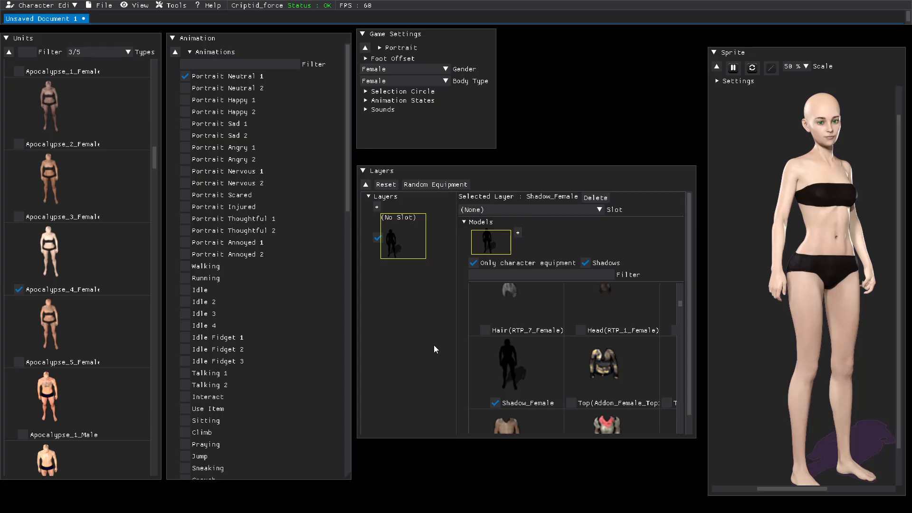
Step: Add a second layer to the new character's layer list
click(377, 208)
drag(679, 304, 678, 286)
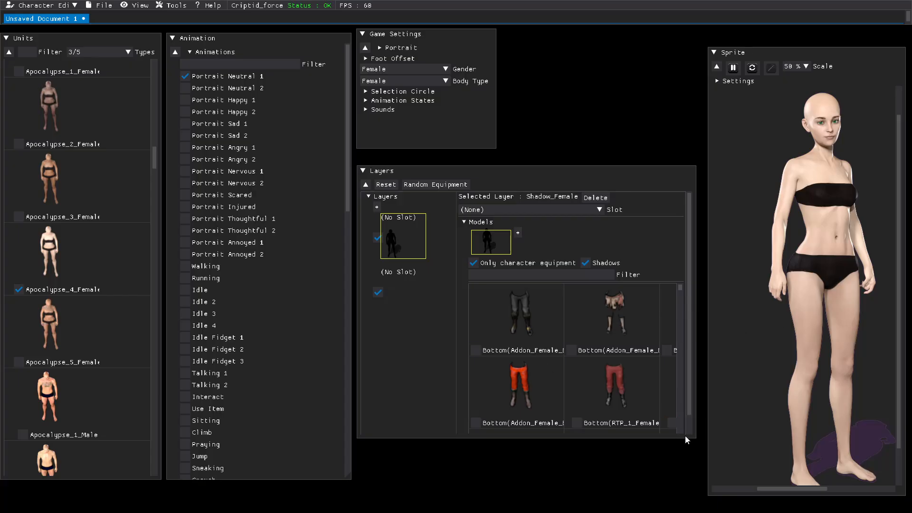
drag(681, 289, 680, 390)
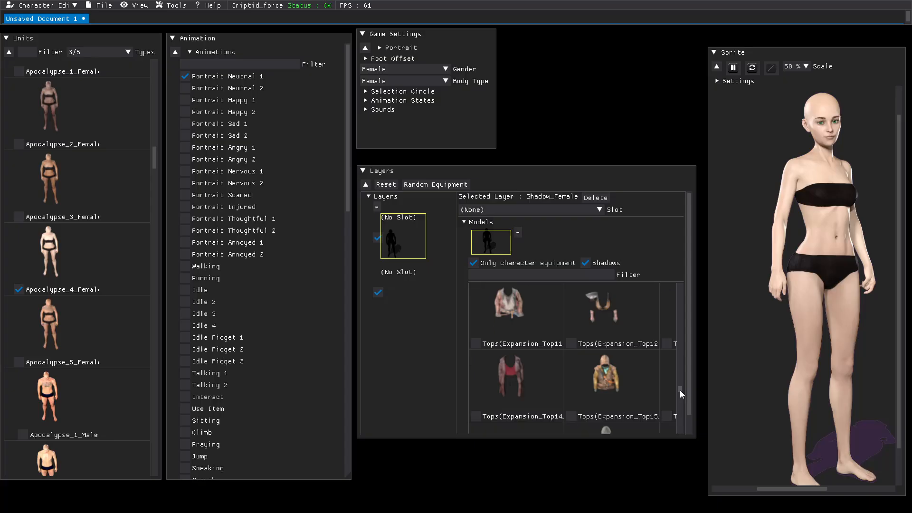
Step: Try Expansion tops 12, 14, 18, 13, 10 and 9 on the first layer, widening the Layers panel along the way
click(571, 344)
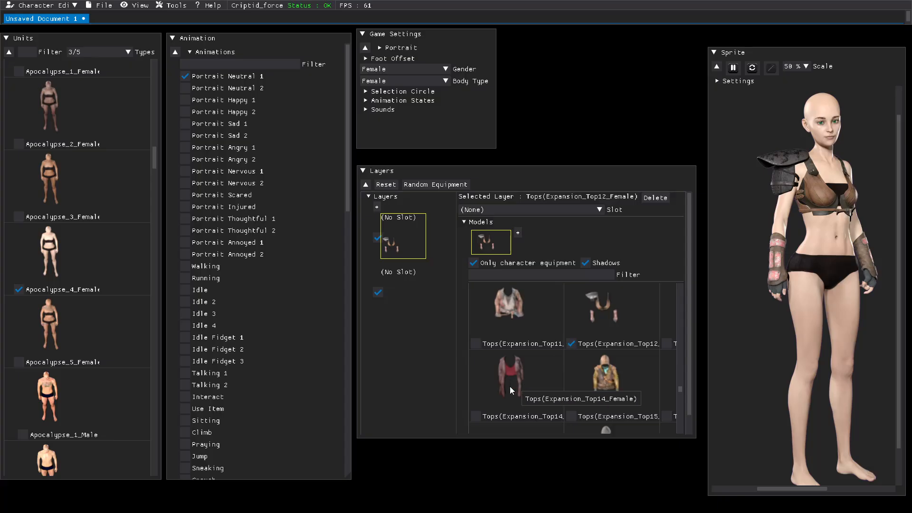
click(475, 416)
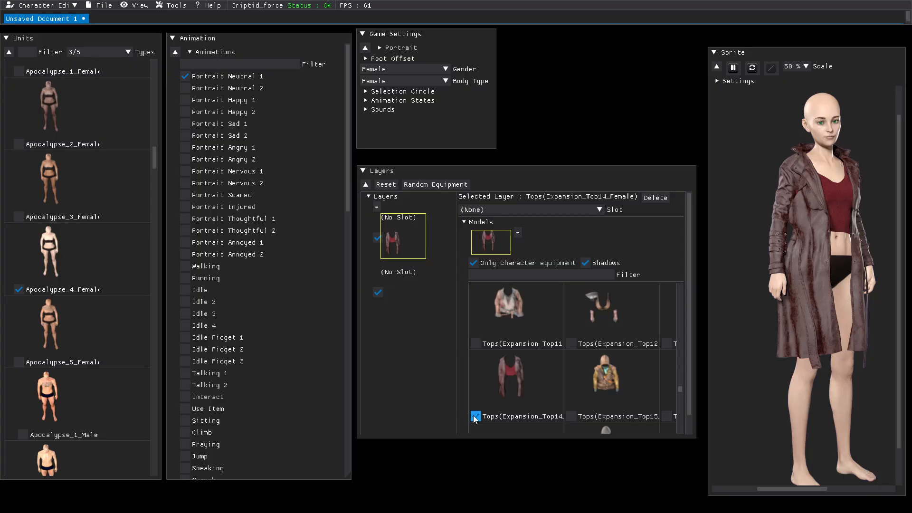
drag(681, 389, 682, 393)
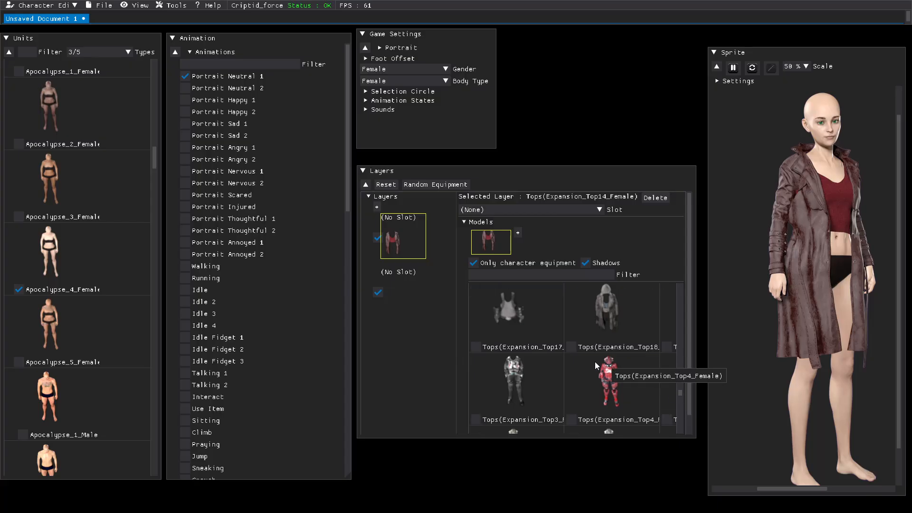
click(571, 346)
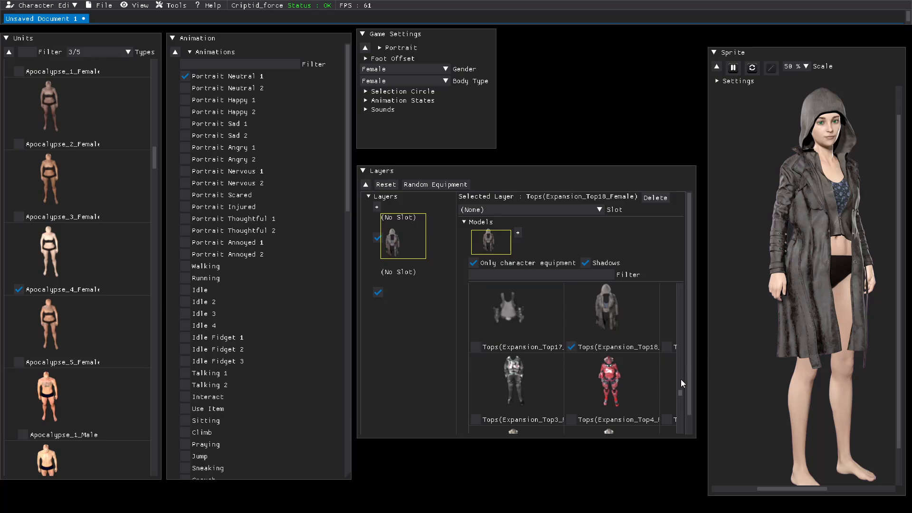
scroll(680, 391, up, 3)
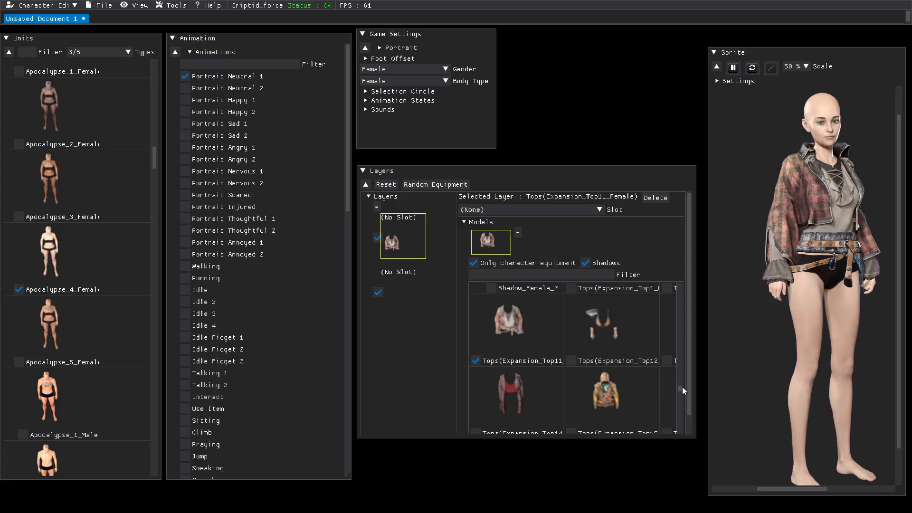
drag(697, 385, 798, 389)
click(668, 360)
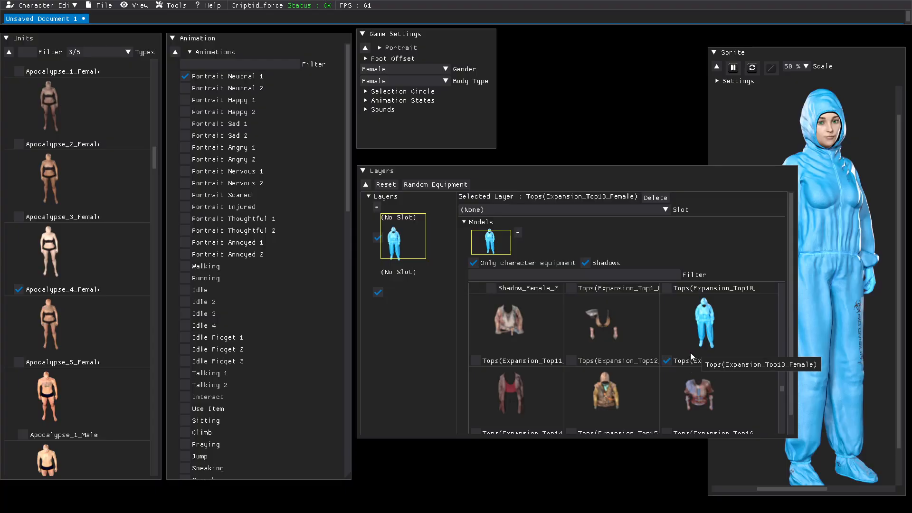
scroll(691, 346, up, 1)
scroll(690, 346, up, 1)
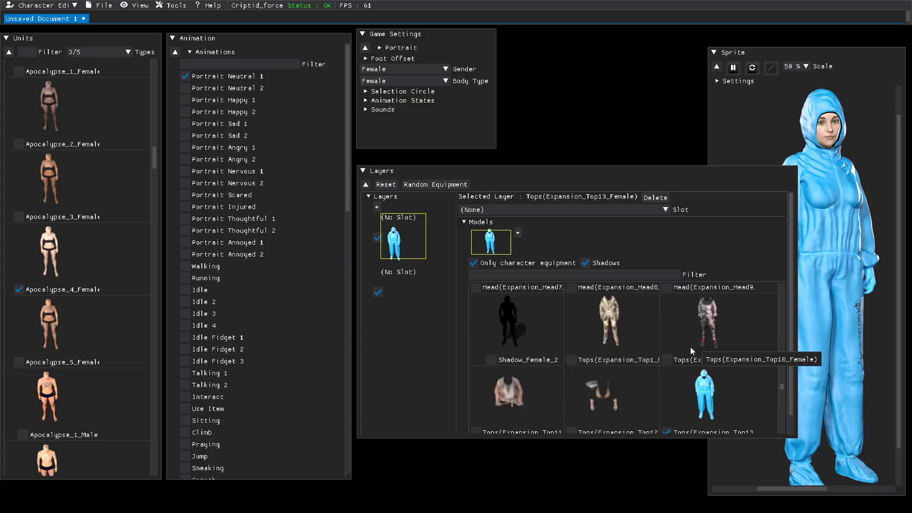
click(668, 359)
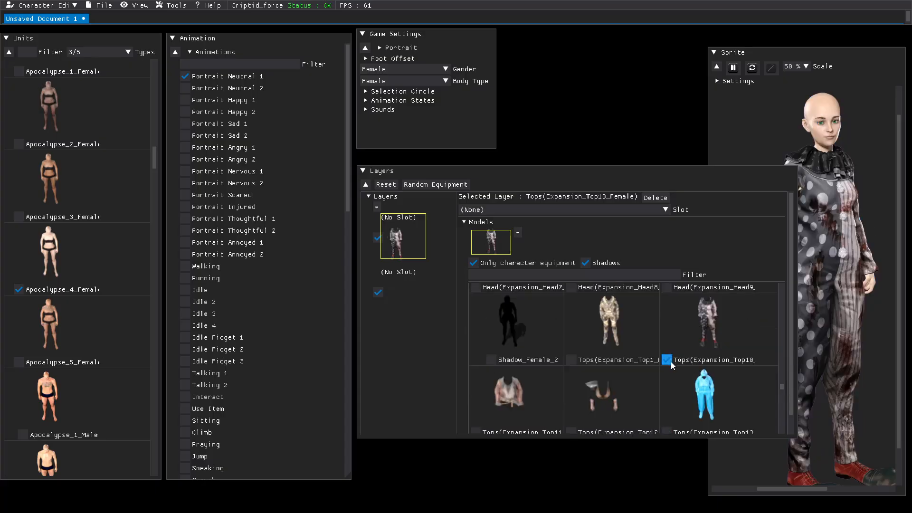
scroll(589, 361, up, 1)
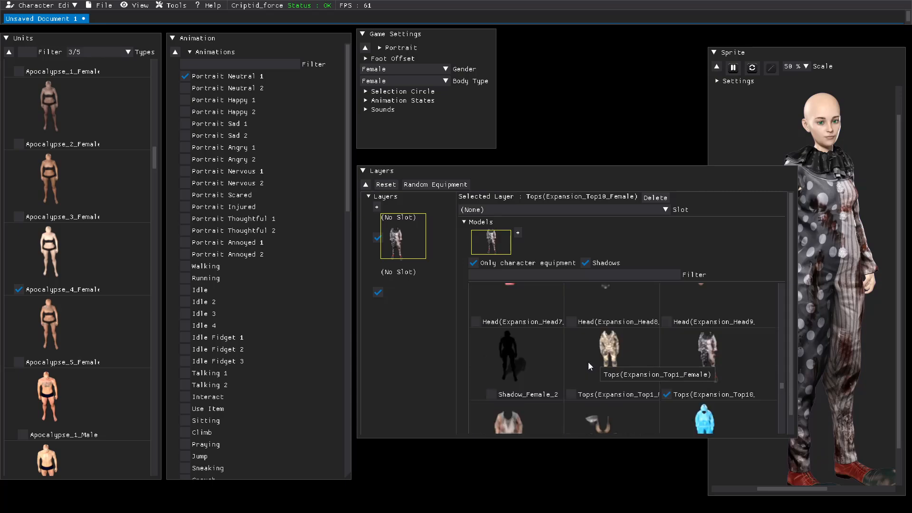
scroll(587, 362, down, 5)
scroll(584, 367, down, 2)
scroll(584, 367, down, 1)
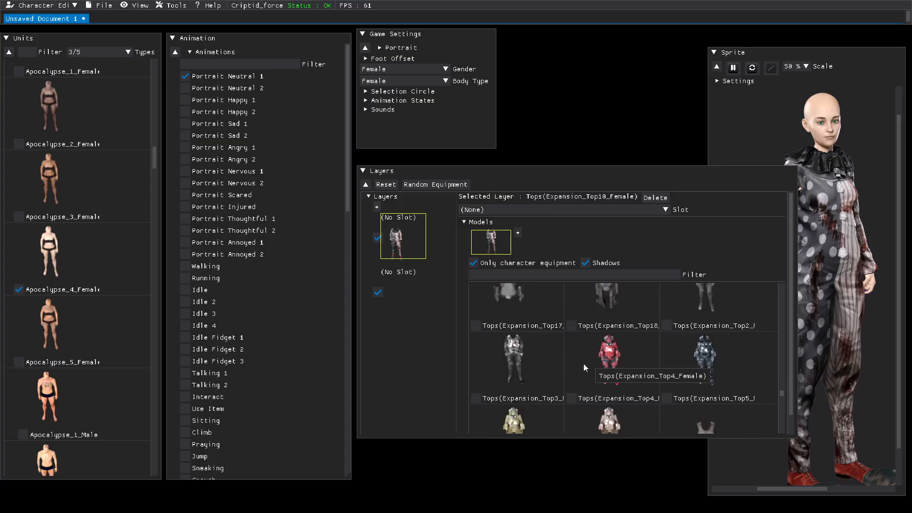
scroll(584, 364, down, 4)
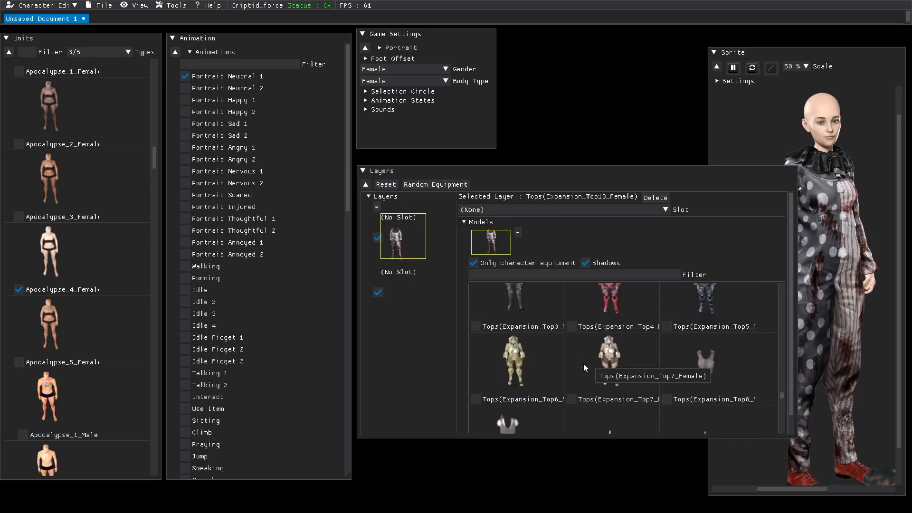
scroll(584, 365, down, 2)
scroll(583, 367, down, 1)
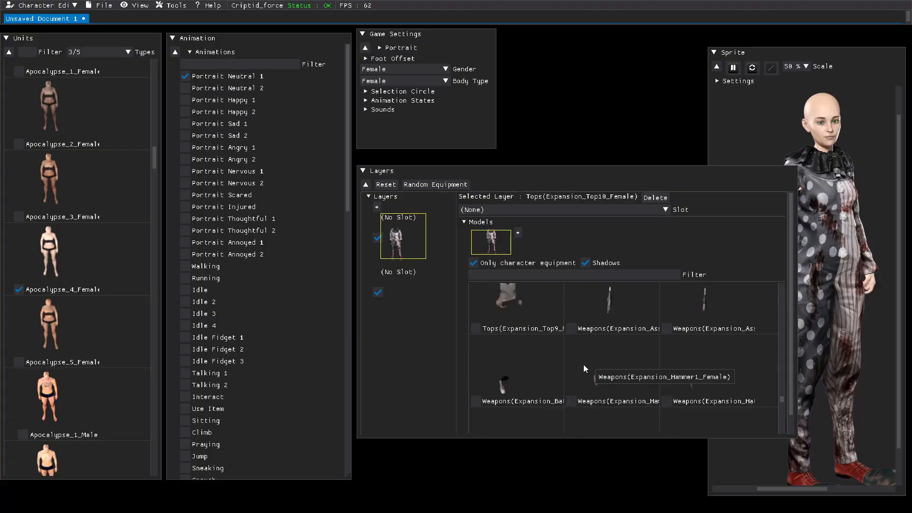
click(475, 328)
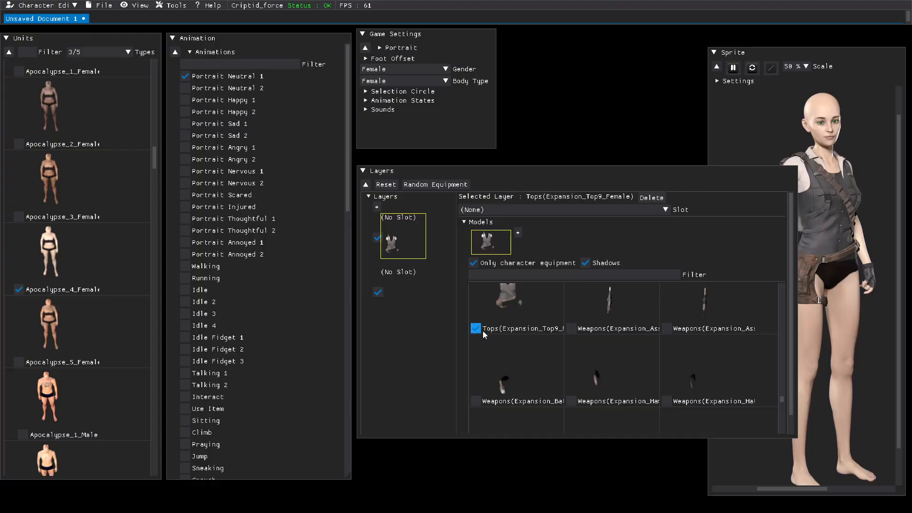
Step: Add a third layer, then assign the Tops Expansion_Top9_Female model to the second layer
click(376, 207)
click(401, 297)
click(475, 328)
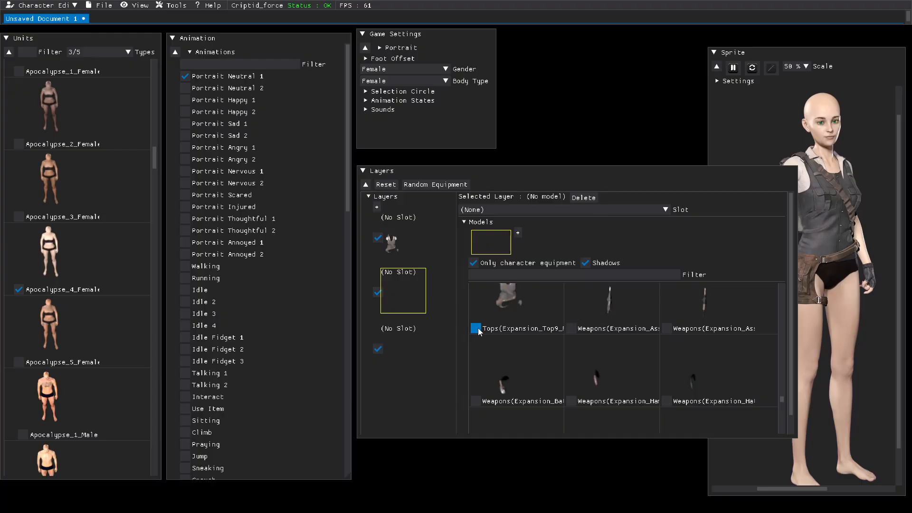
Step: Reassign the first layer to the Shadow_Female_2 model
click(395, 243)
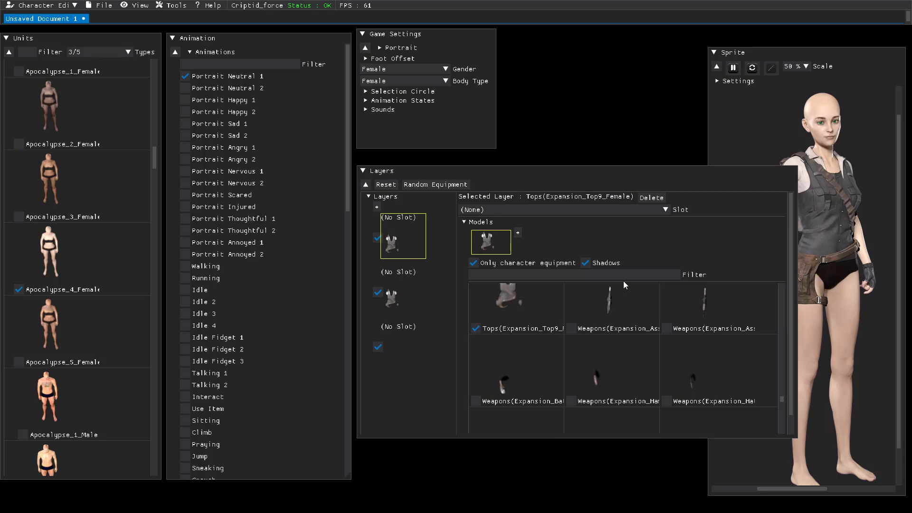
scroll(679, 349, up, 3)
scroll(677, 347, up, 5)
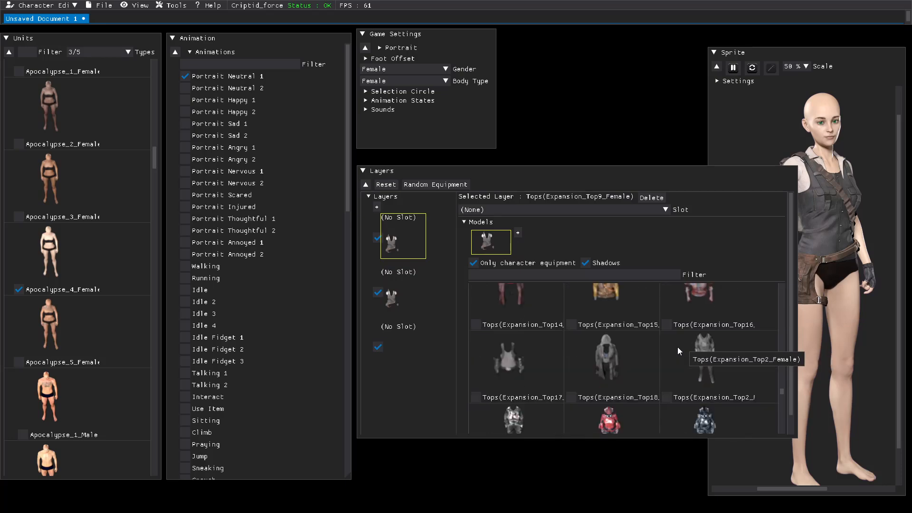
scroll(677, 347, up, 1)
scroll(660, 359, down, 1)
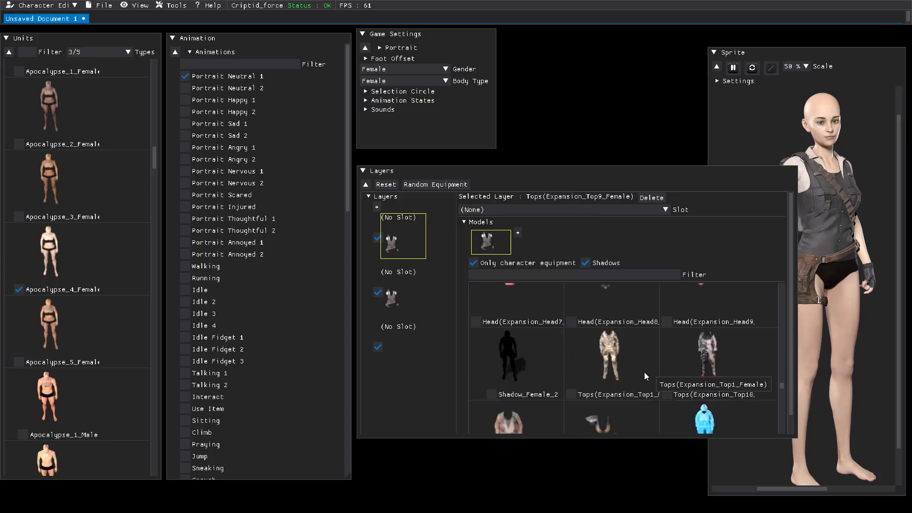
click(491, 395)
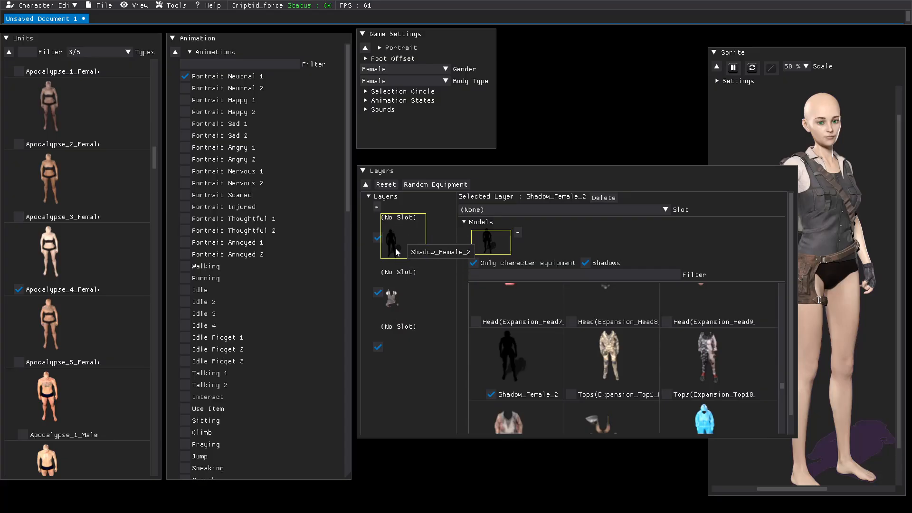
Step: Select the third layer and assign the Bottoms Expansion_Bottom2_Female model to it
click(403, 347)
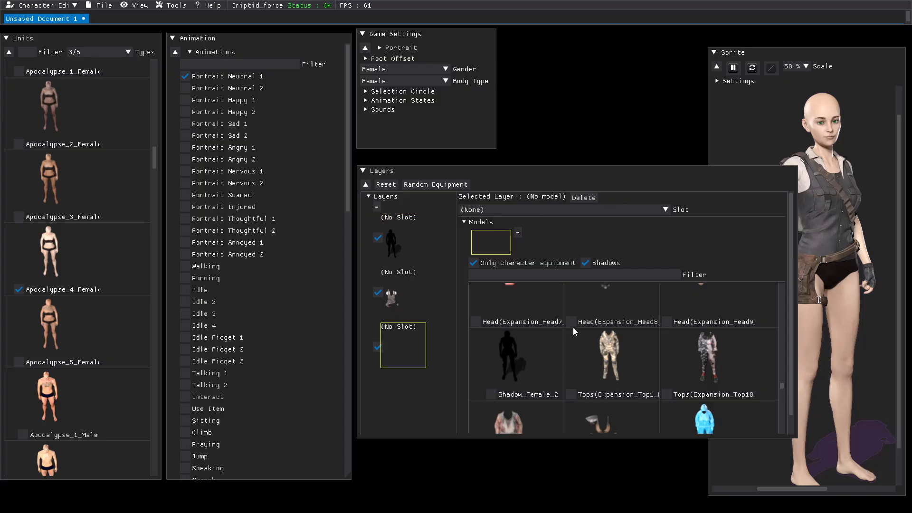
scroll(572, 327, down, 5)
scroll(572, 331, down, 1)
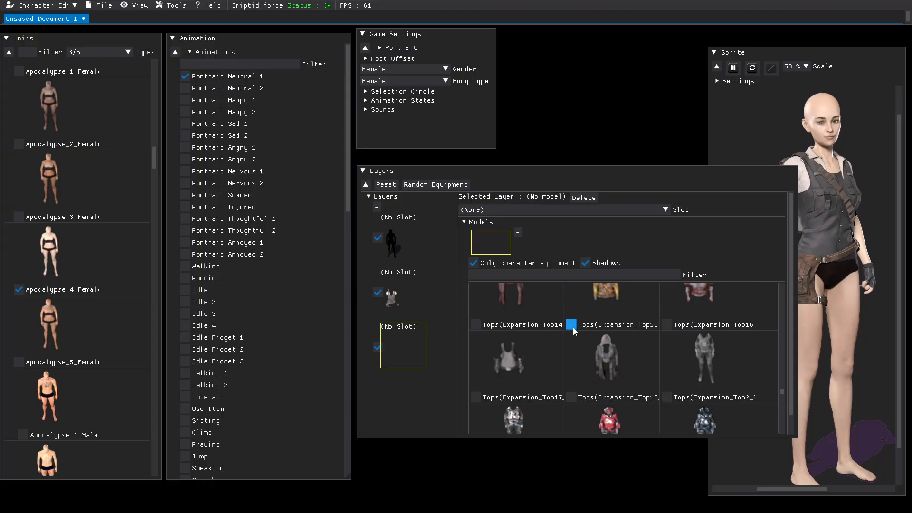
scroll(572, 327, down, 1)
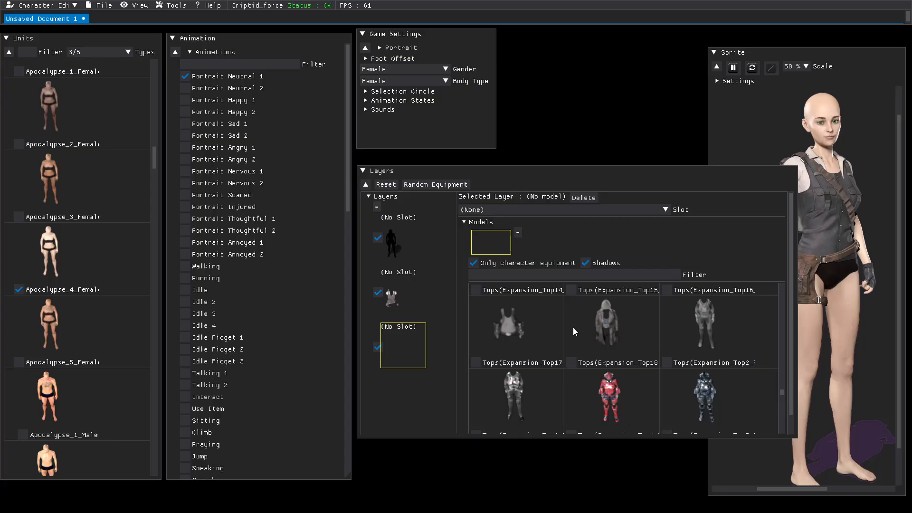
scroll(573, 327, down, 6)
scroll(573, 332, down, 5)
scroll(573, 332, down, 4)
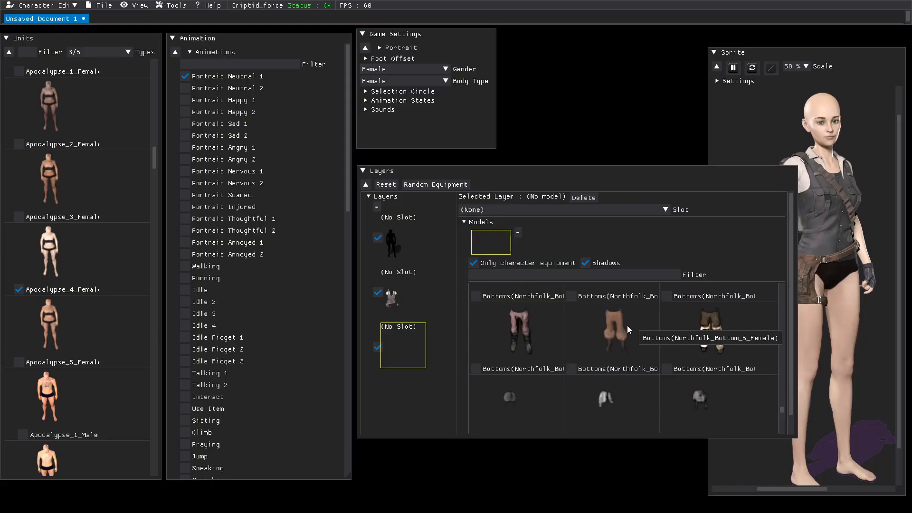
scroll(655, 355, down, 3)
scroll(655, 357, down, 3)
scroll(654, 354, down, 4)
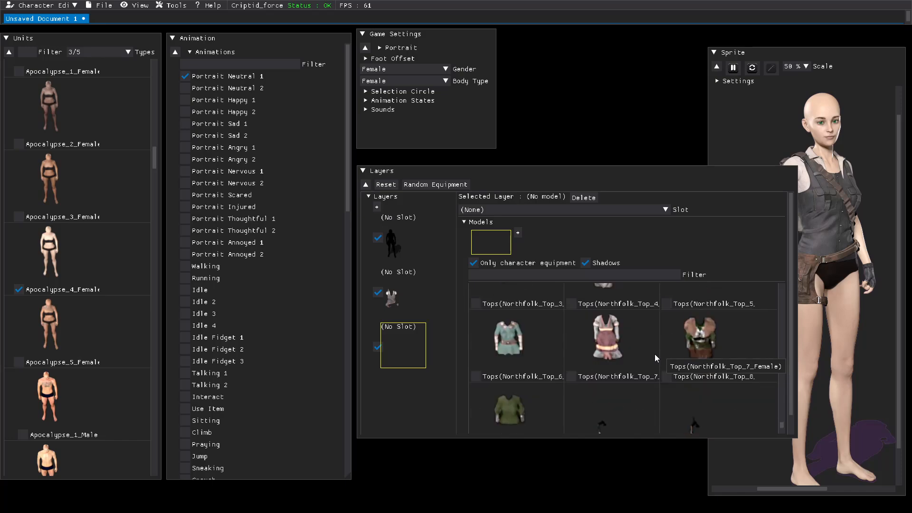
scroll(655, 358, down, 1)
scroll(655, 358, down, 3)
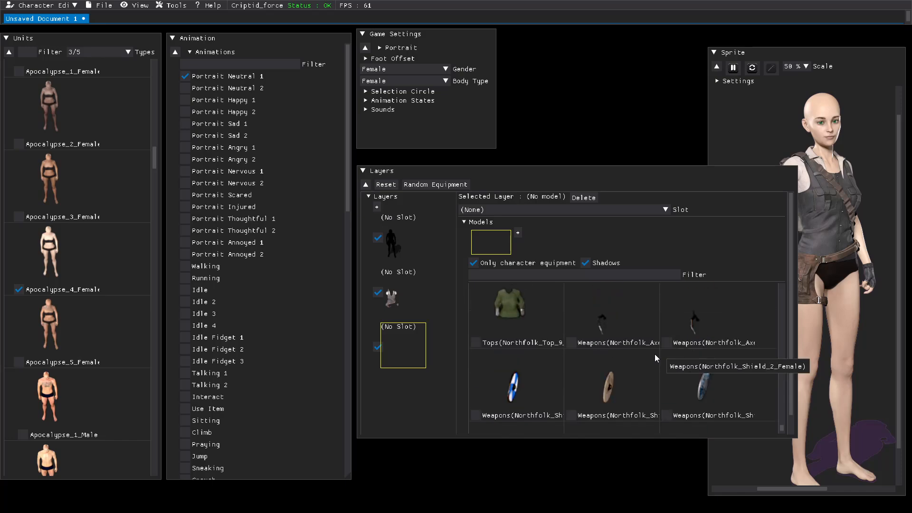
scroll(654, 358, up, 10)
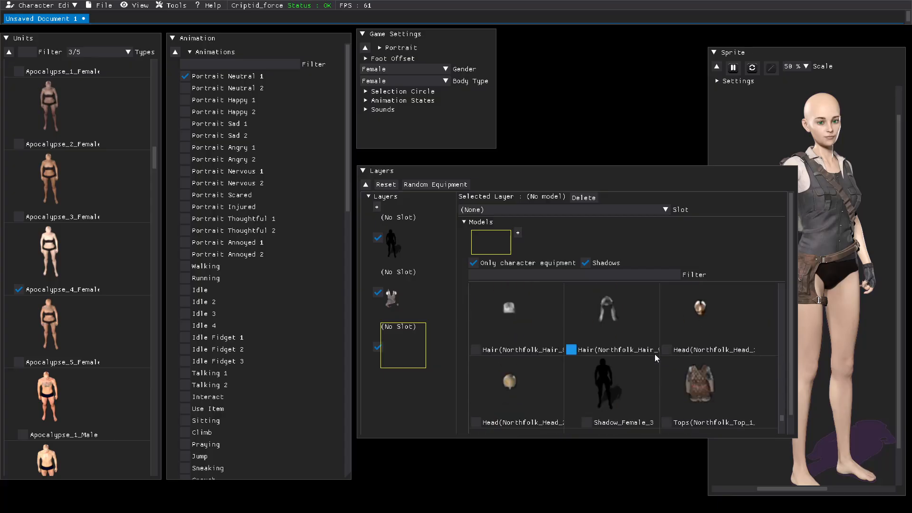
scroll(656, 357, down, 5)
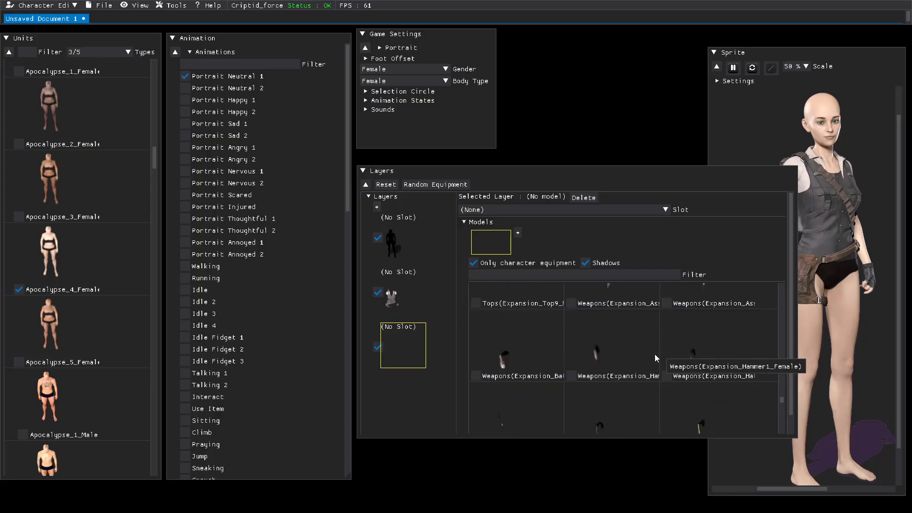
scroll(655, 357, up, 3)
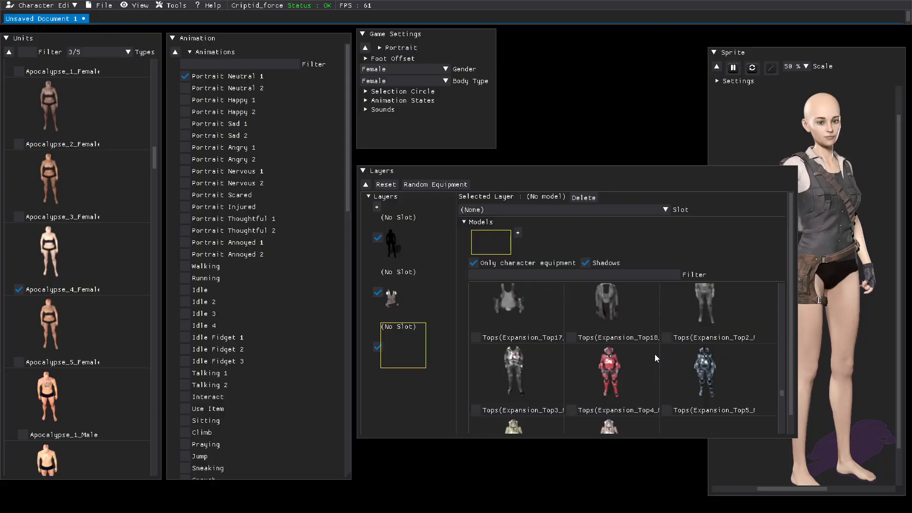
scroll(656, 358, up, 5)
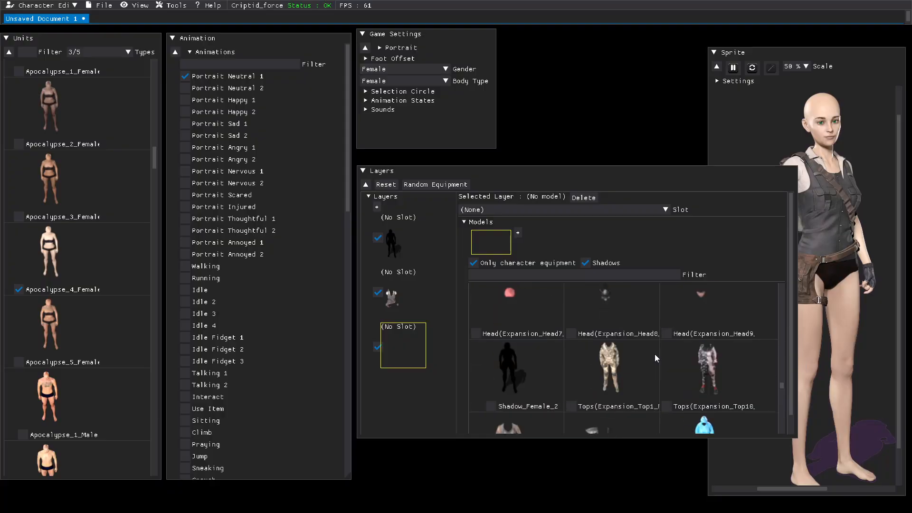
scroll(655, 358, up, 3)
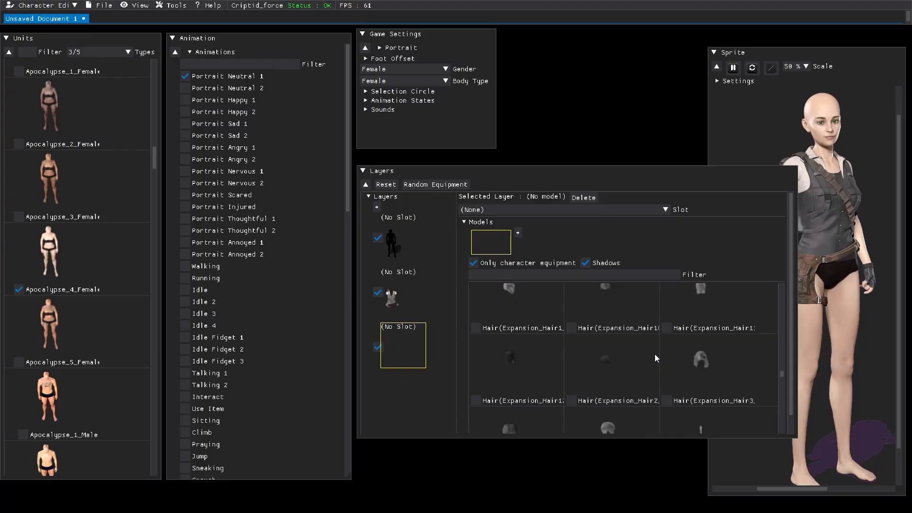
scroll(654, 358, up, 1)
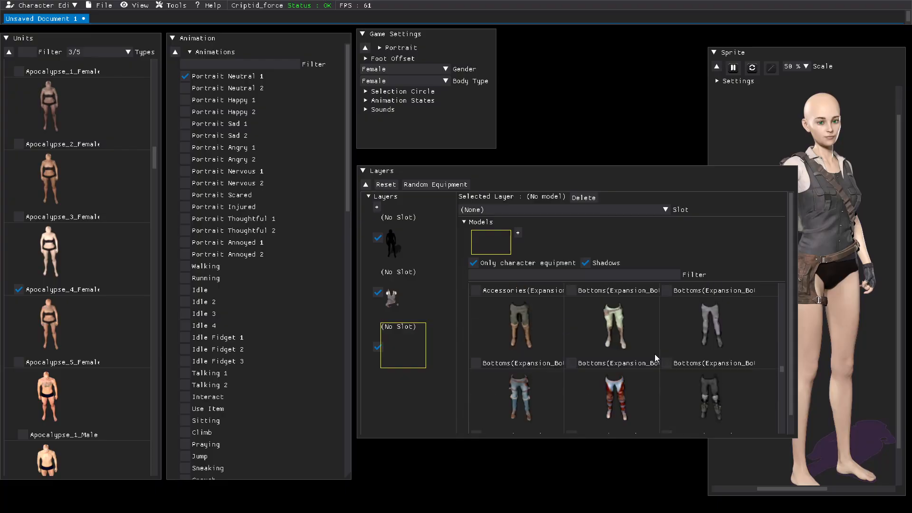
scroll(654, 354, up, 1)
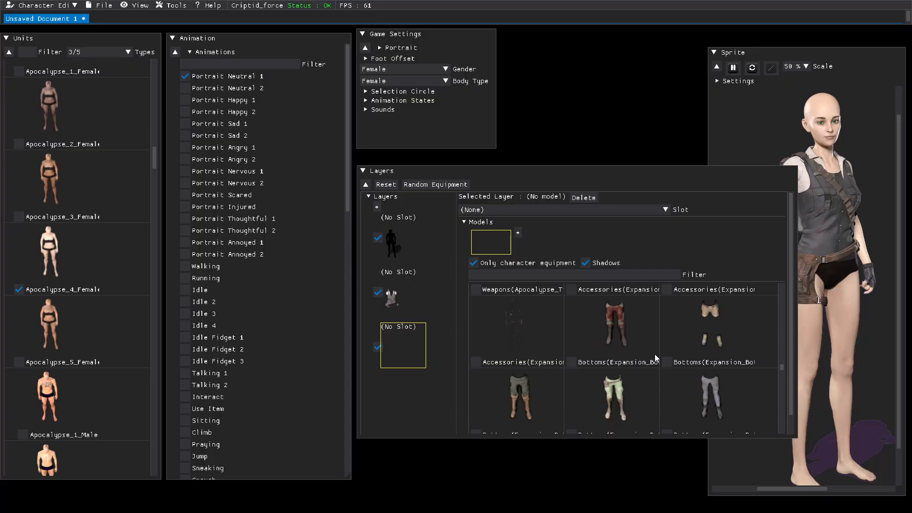
click(666, 363)
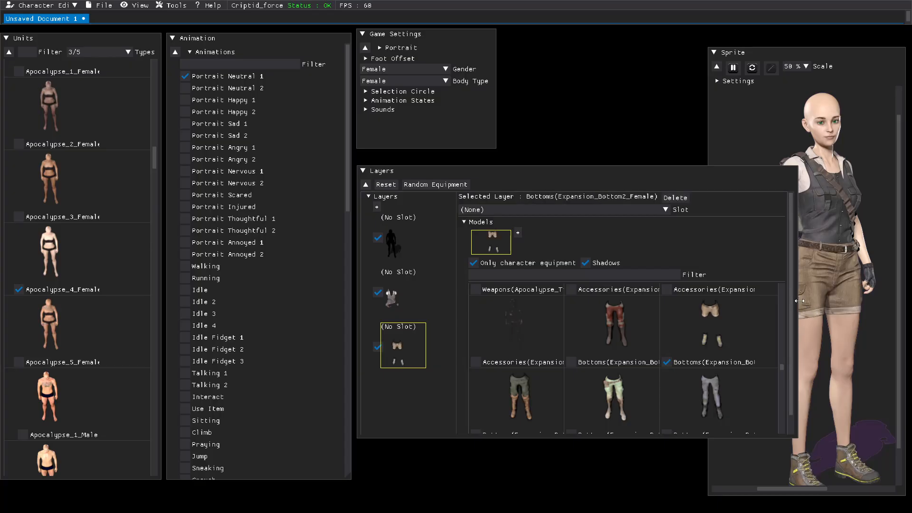
scroll(819, 296, up, 1)
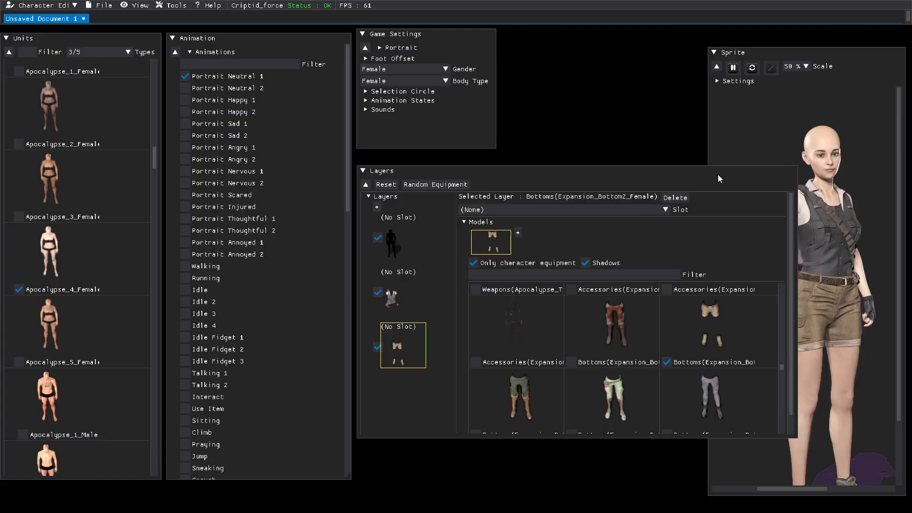
Step: Narrow the Layers panel and reassign the second layer to the Bottoms Expansion_Bottom2_Female model
drag(797, 207, 743, 206)
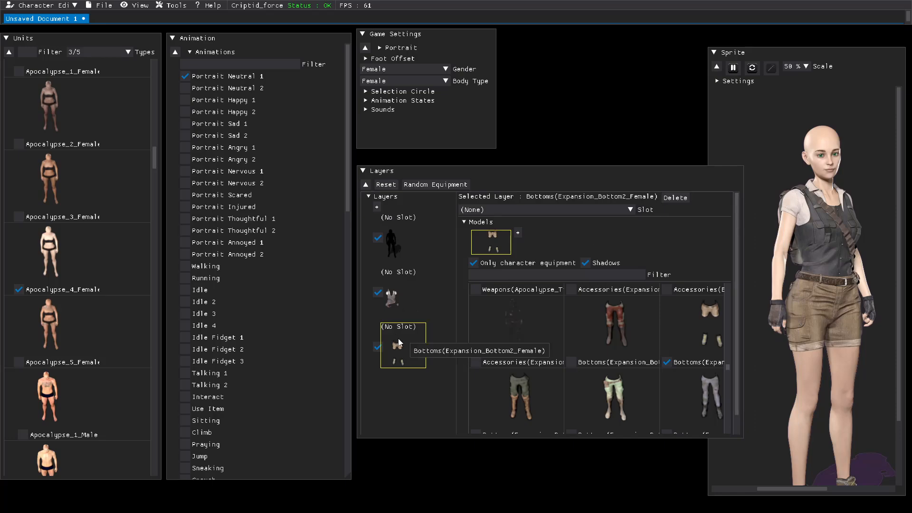
click(390, 294)
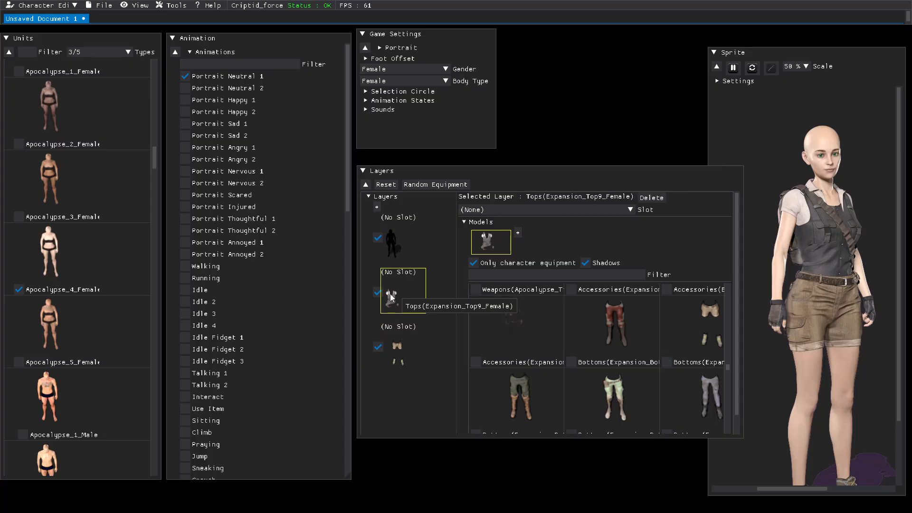
click(392, 354)
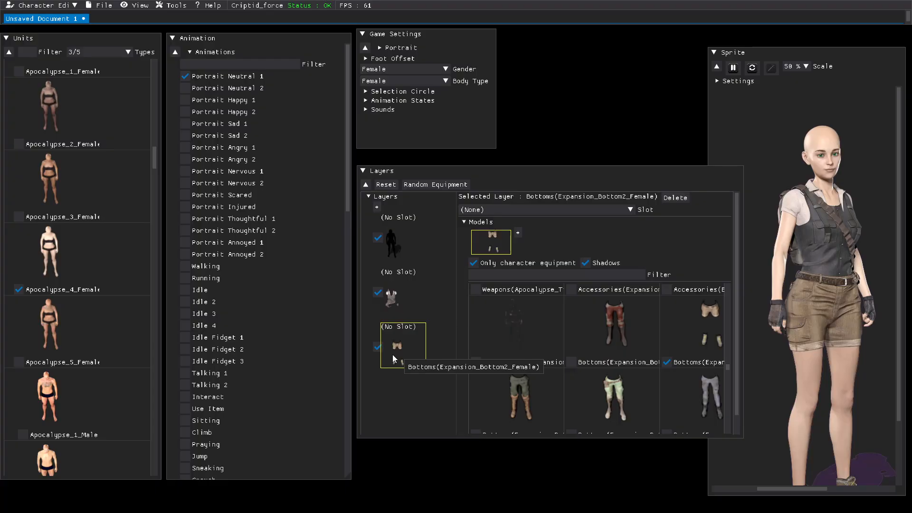
click(398, 305)
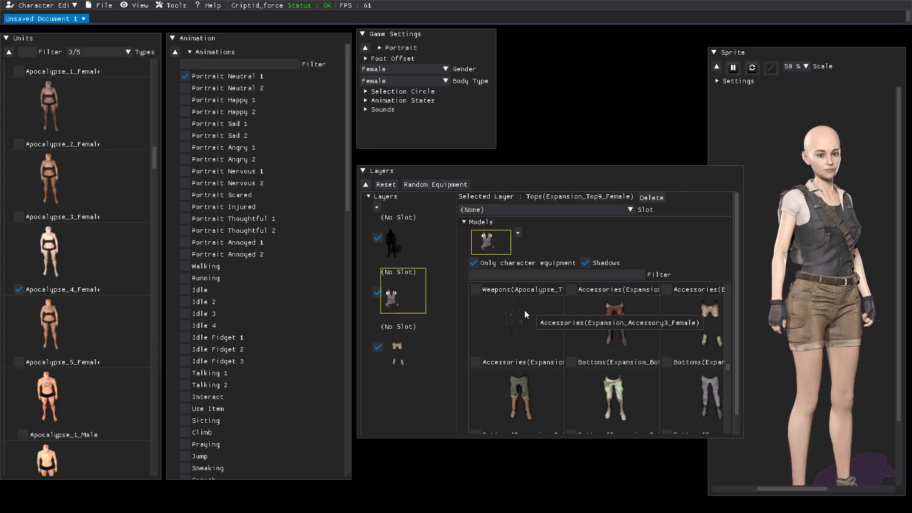
click(667, 362)
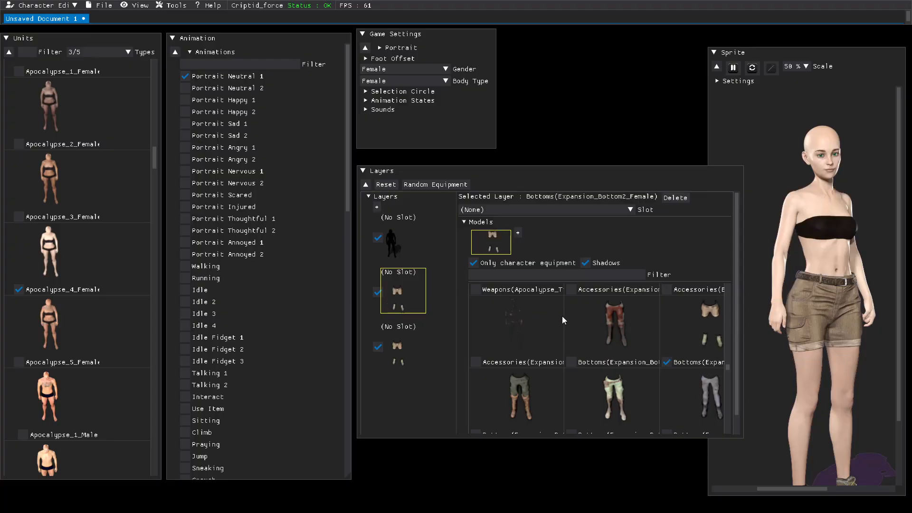
Step: Select the third layer and try the Tops Expansion_Top12_Female model on it
click(392, 353)
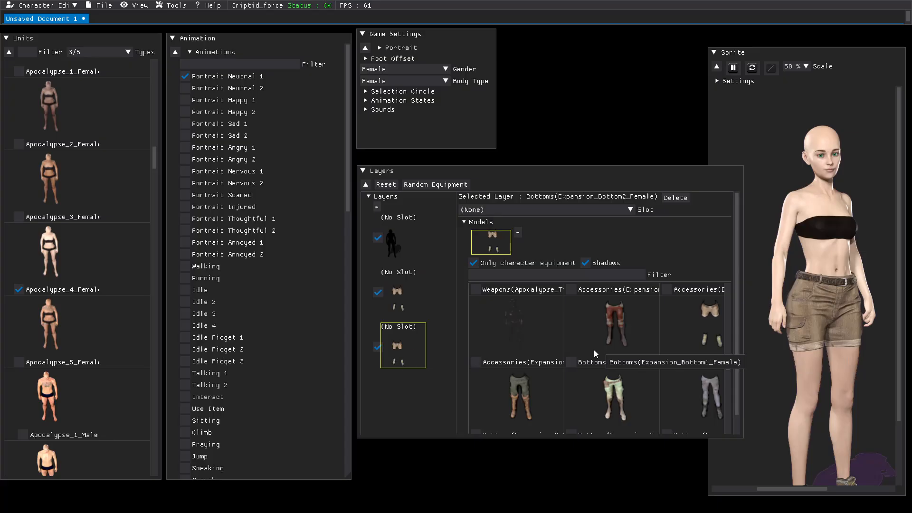
scroll(594, 349, down, 2)
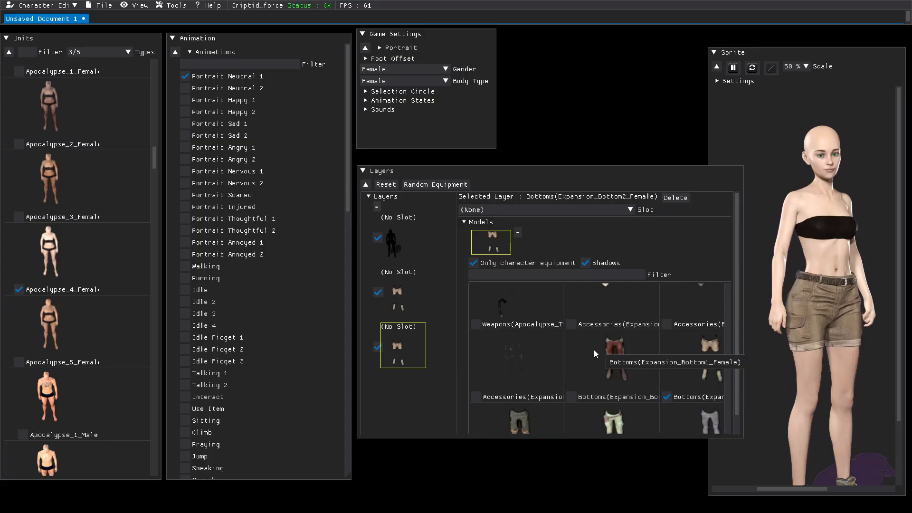
scroll(594, 349, down, 5)
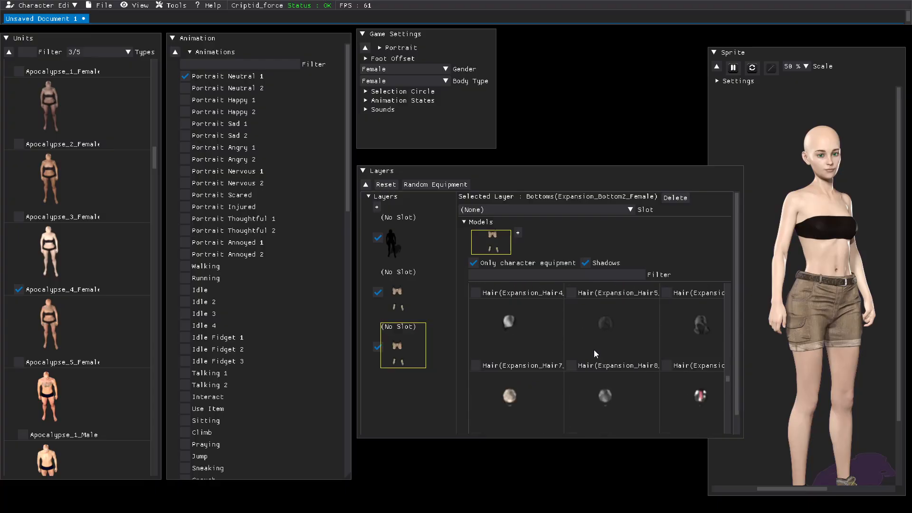
scroll(593, 350, down, 5)
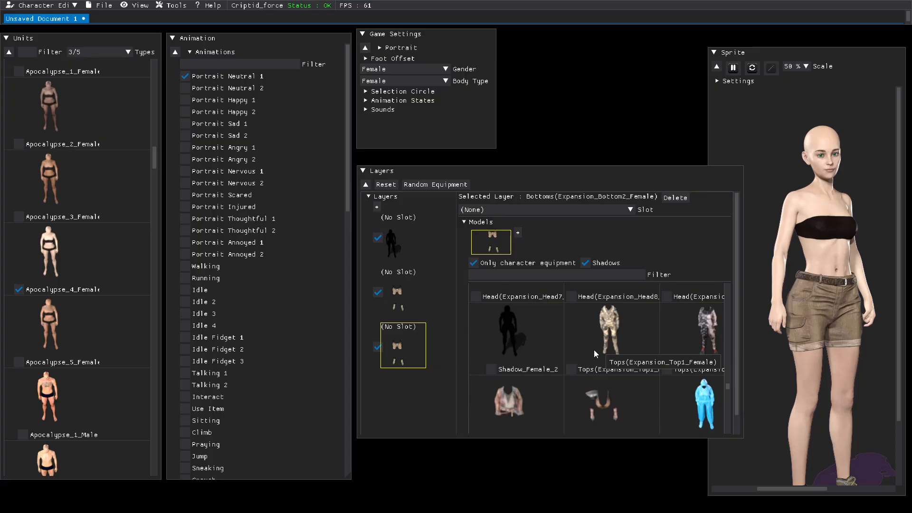
scroll(594, 349, down, 2)
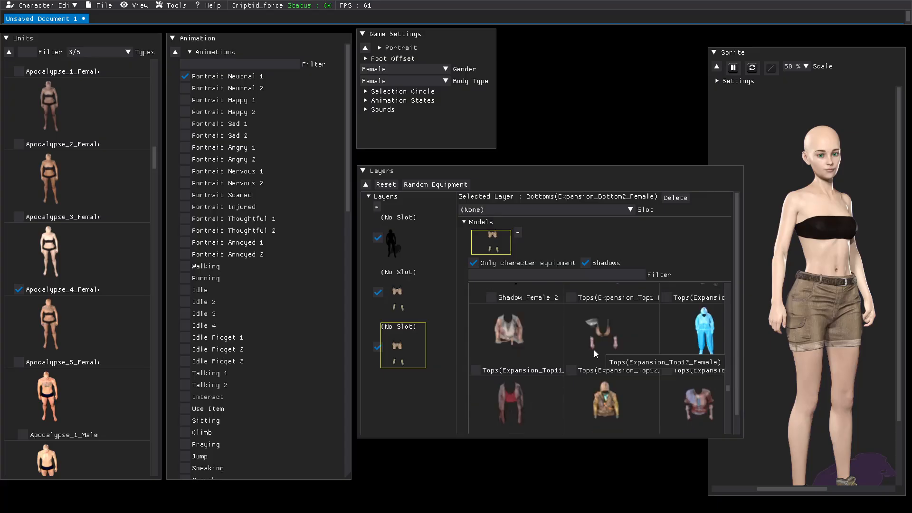
click(573, 371)
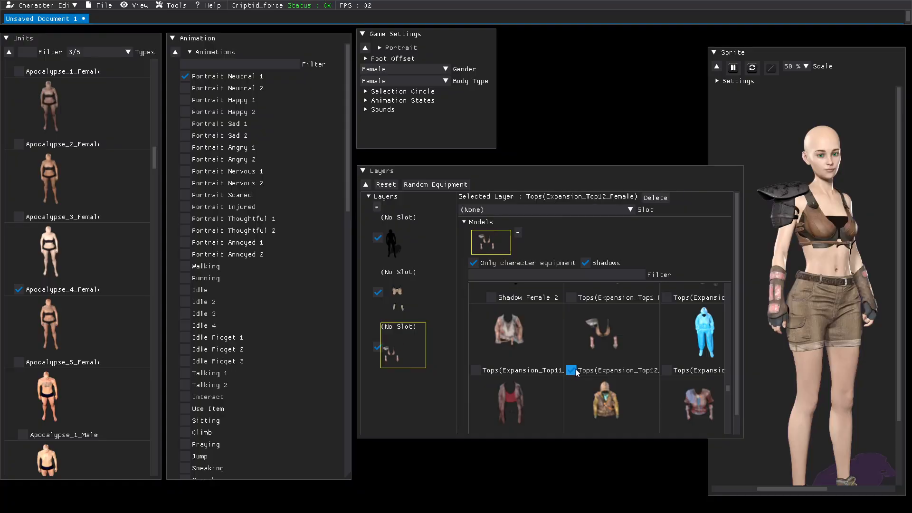
Step: Switch the third layer's model to Tops Expansion_Top9_Female
scroll(575, 372, down, 5)
scroll(576, 372, down, 5)
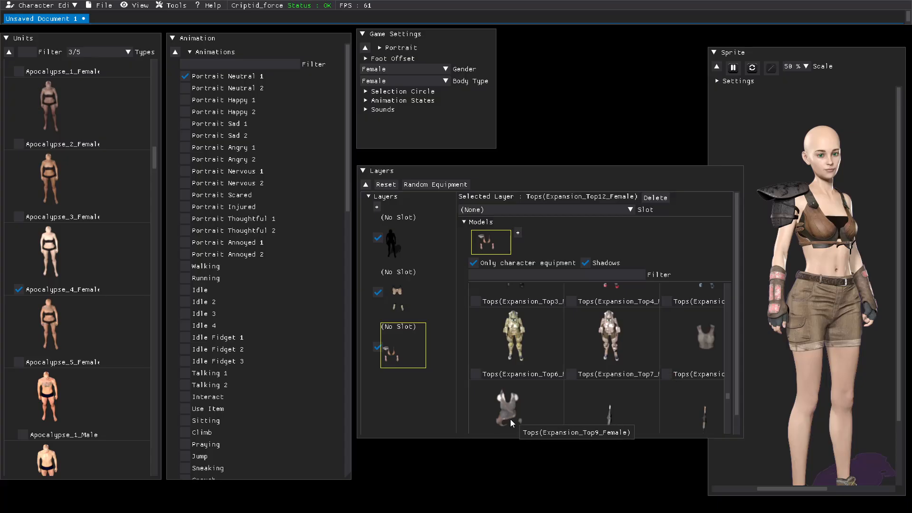
scroll(504, 423, down, 3)
click(480, 379)
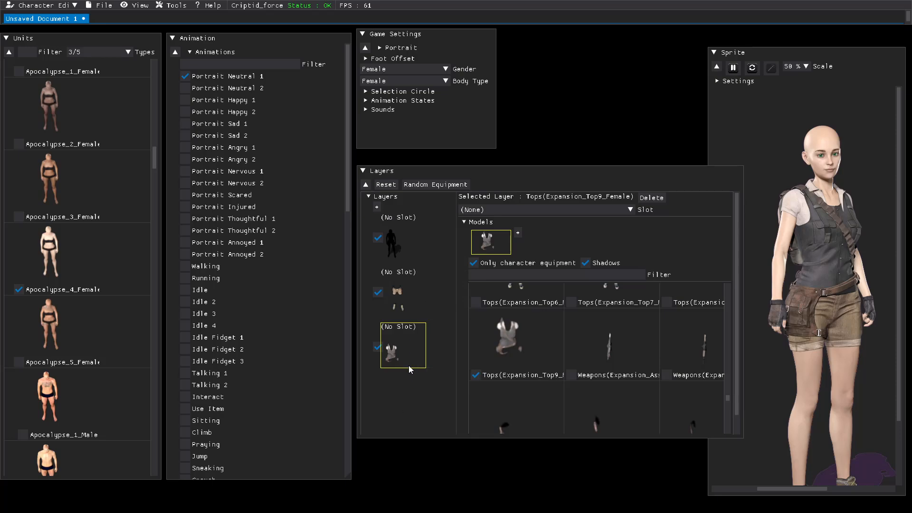
Step: Add a fourth layer and assign the Hair Northfolk_Hair_9_Female model to it
click(377, 207)
click(397, 406)
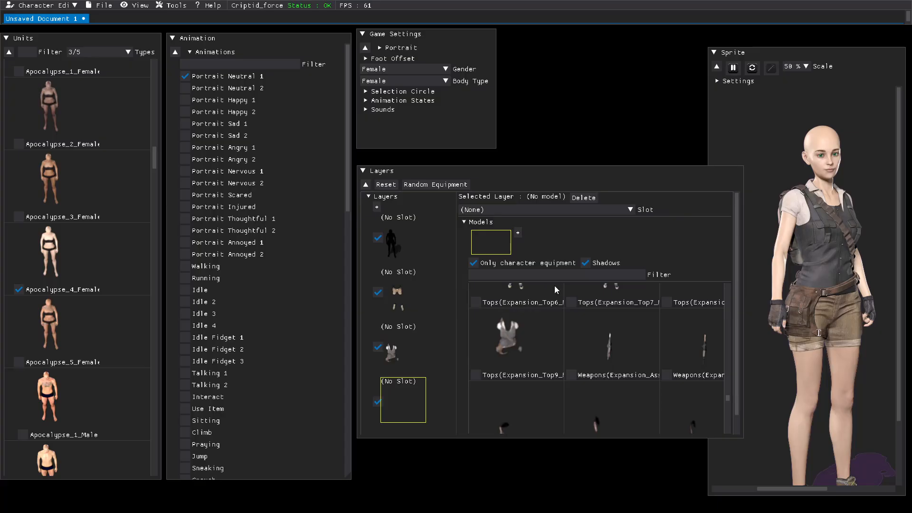
scroll(571, 321, down, 6)
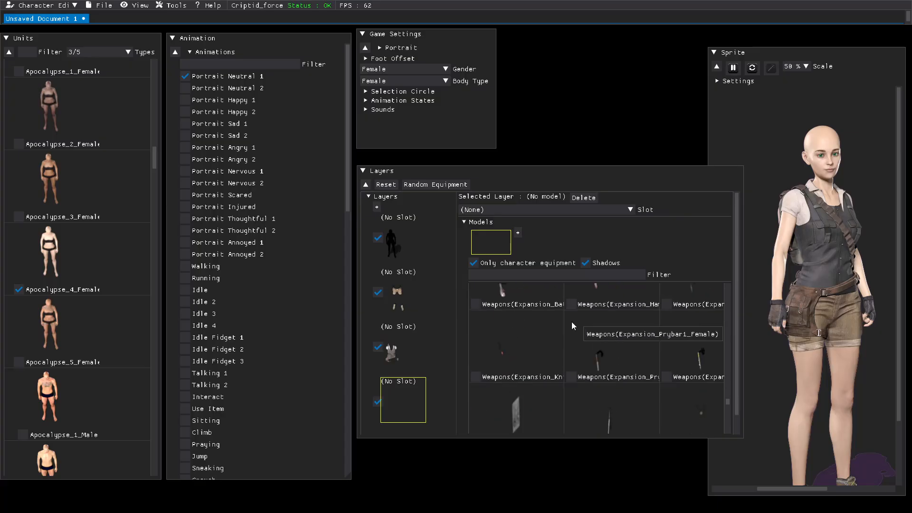
scroll(572, 321, down, 4)
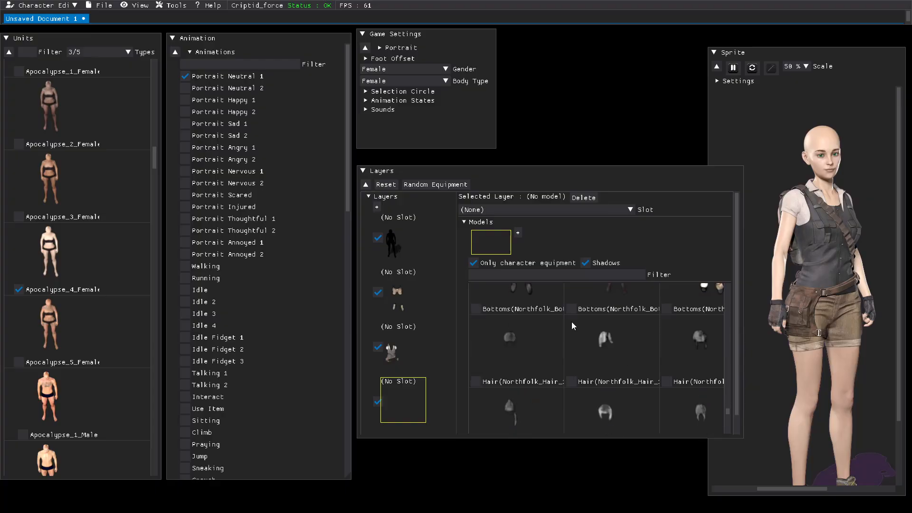
scroll(571, 321, down, 2)
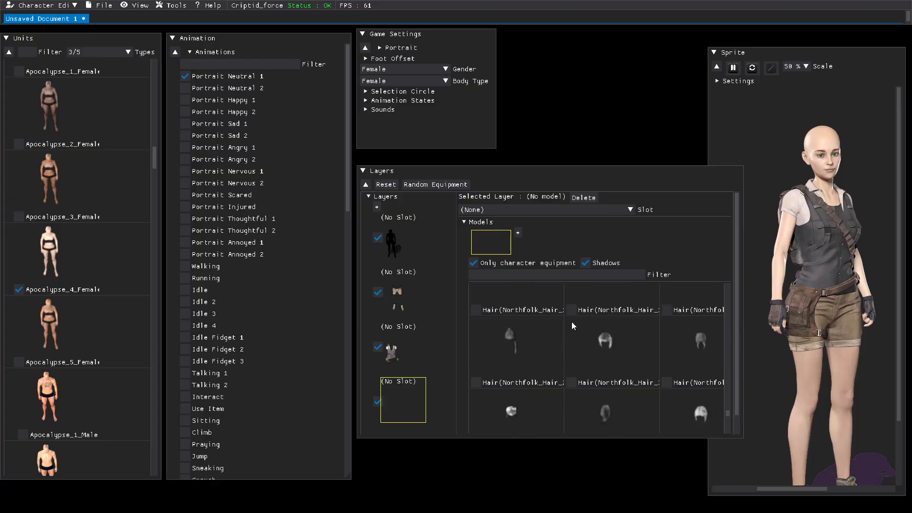
scroll(572, 321, down, 2)
scroll(572, 322, down, 1)
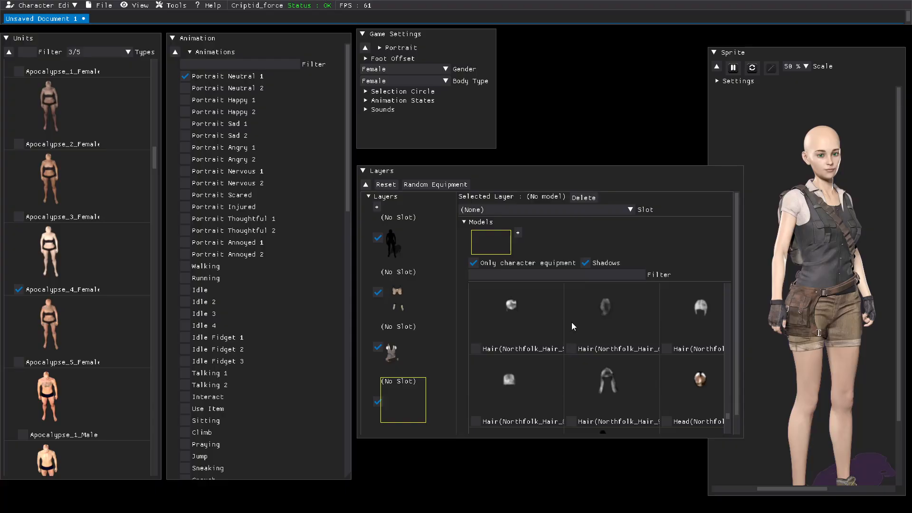
click(571, 421)
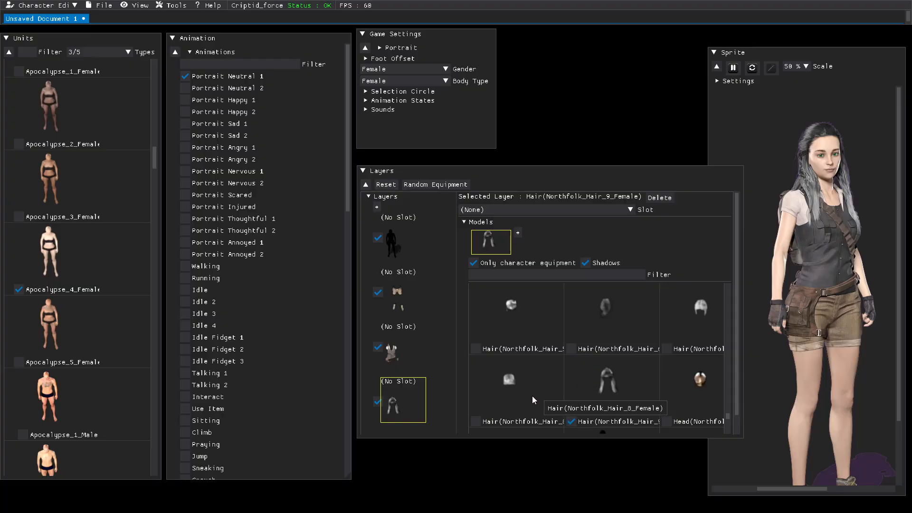
Step: Tint the hair layer pale yellow, about R 246, G 244, B 135, using the colour picker
drag(737, 374, 734, 401)
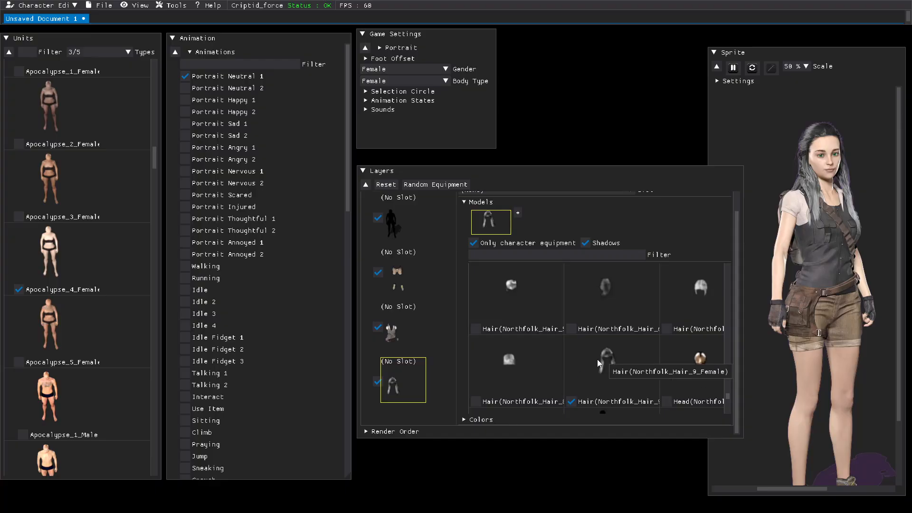
click(465, 420)
scroll(509, 409, down, 3)
scroll(548, 431, down, 3)
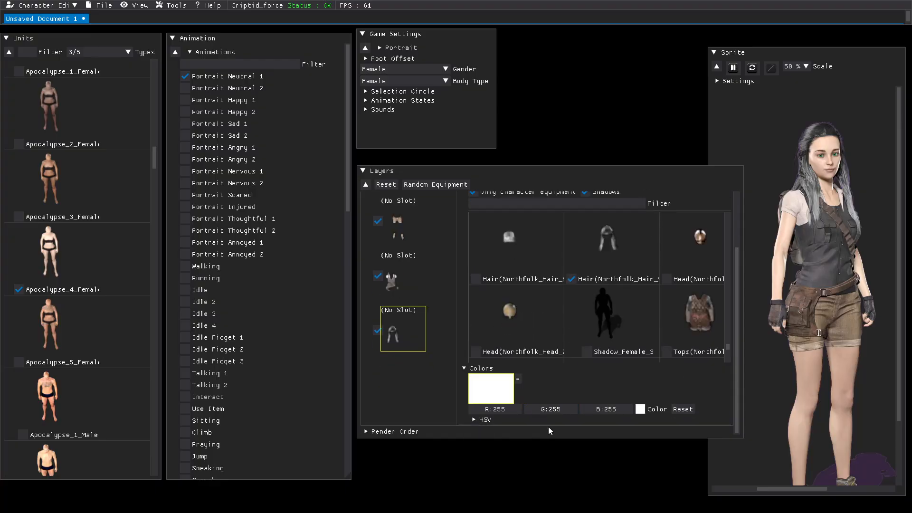
click(640, 410)
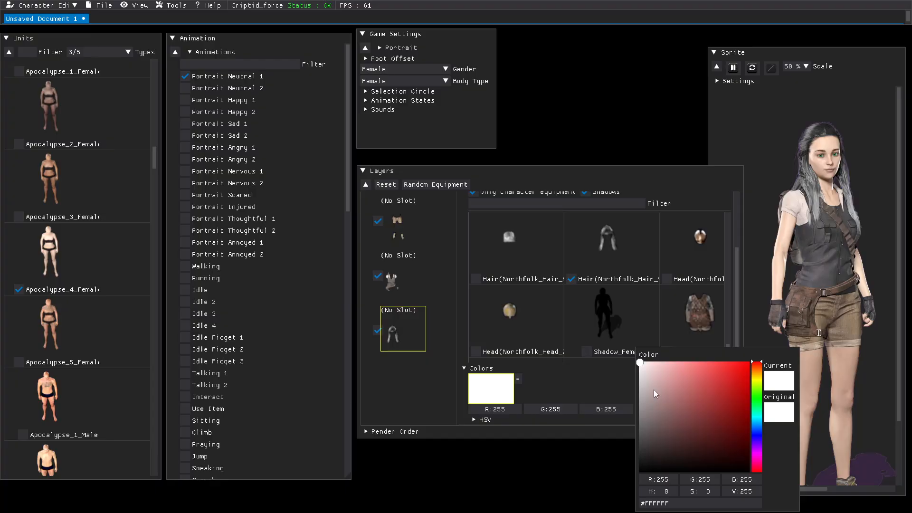
click(758, 382)
drag(759, 382, 757, 378)
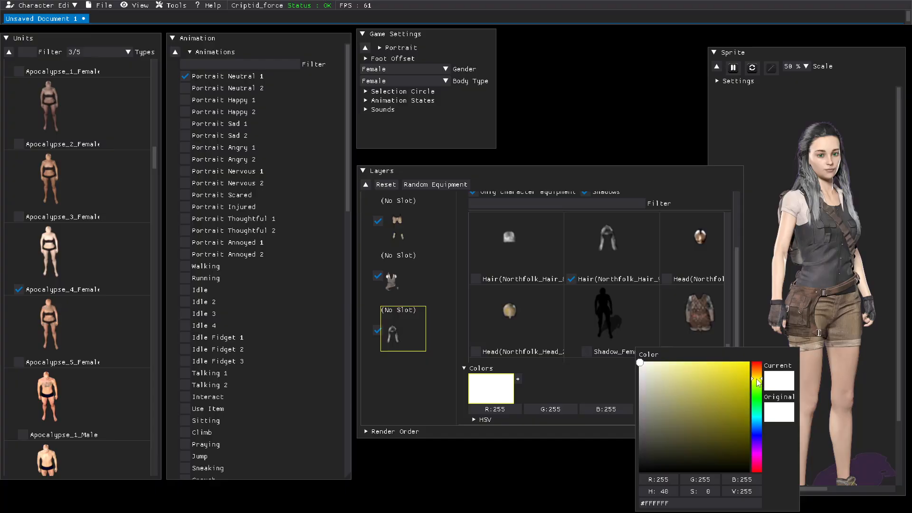
mouse_move(699, 366)
mouse_down()
mouse_move(684, 370)
mouse_move(711, 386)
mouse_move(717, 368)
mouse_move(744, 367)
mouse_move(671, 366)
mouse_move(685, 371)
mouse_move(685, 383)
mouse_move(695, 366)
mouse_up()
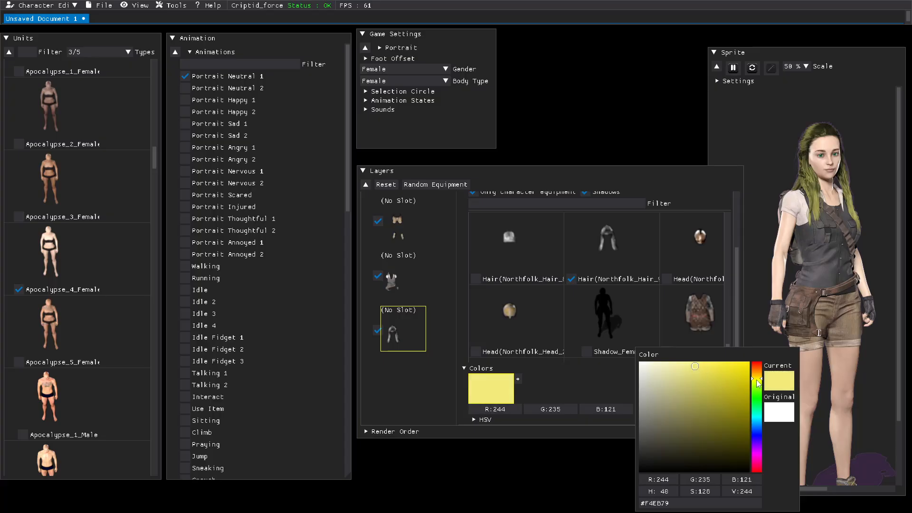
click(693, 366)
mouse_move(693, 368)
mouse_down()
mouse_move(675, 365)
mouse_move(683, 363)
mouse_move(678, 376)
mouse_move(674, 363)
mouse_move(664, 366)
mouse_move(690, 368)
mouse_up()
click(603, 468)
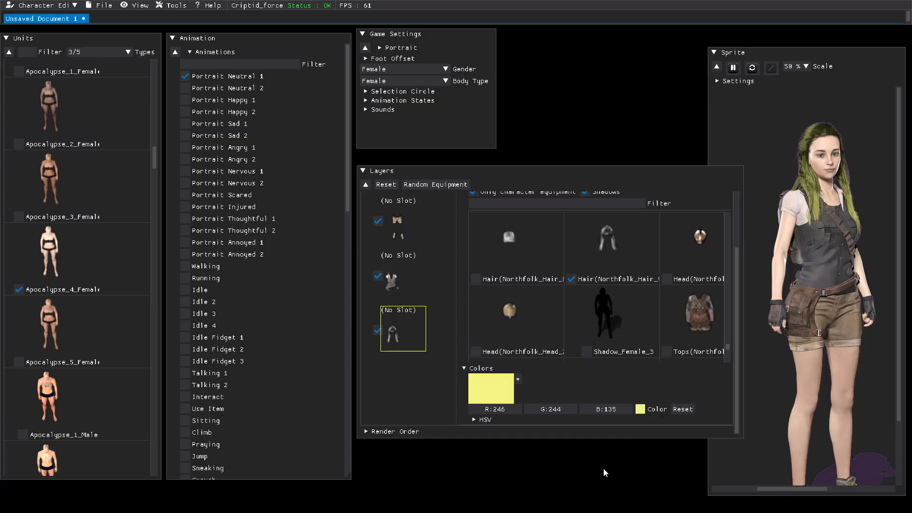
Step: Open the hair colour's HSV controls and experiment with saturation and hue, returning hue to 1.000
click(474, 420)
scroll(503, 414, down, 1)
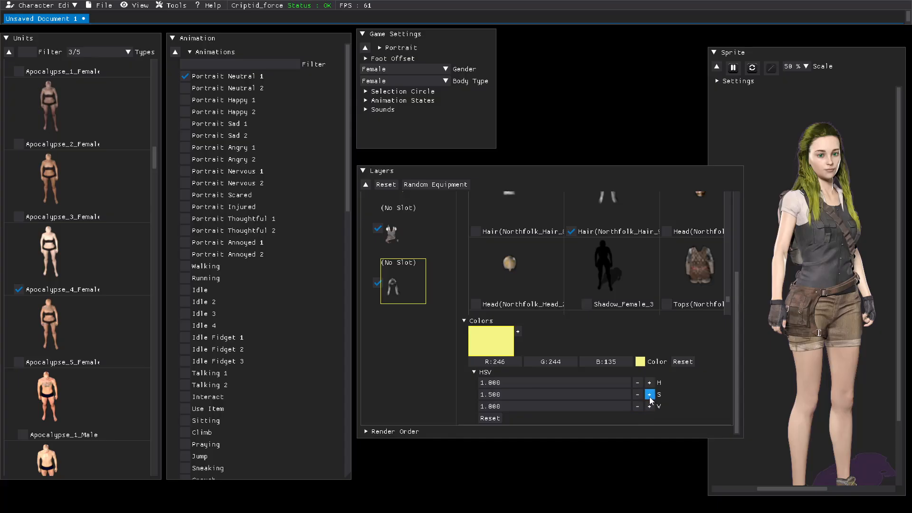
click(649, 395)
click(638, 386)
click(638, 383)
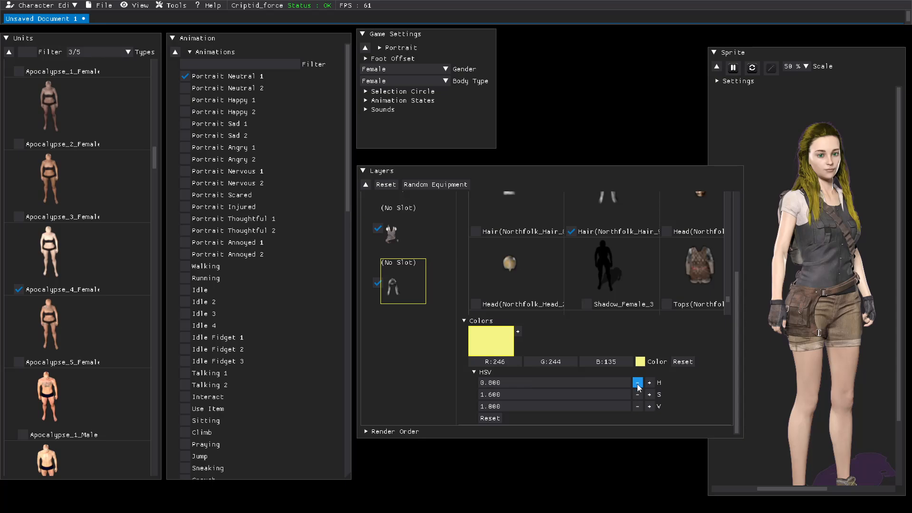
click(651, 384)
click(650, 384)
Step: Raise the hair's HSV value (brightness) to 2.200
click(651, 407)
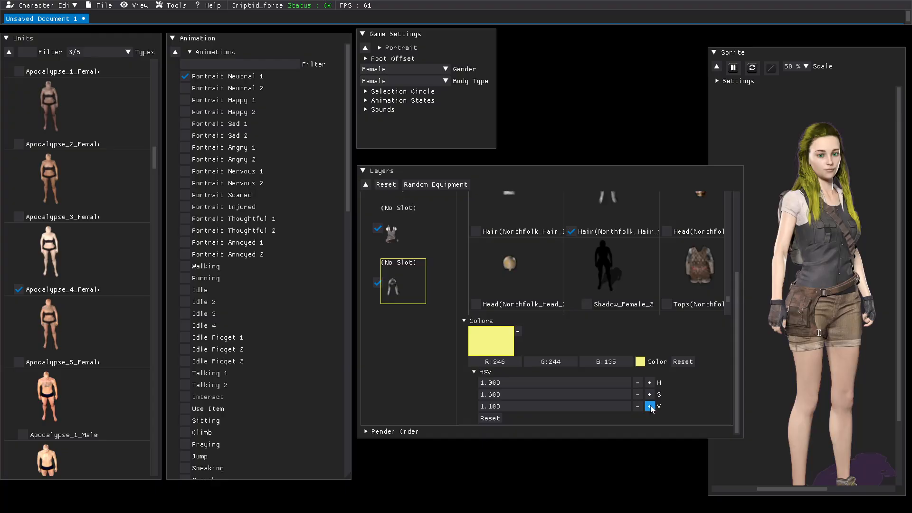
click(650, 406)
click(650, 407)
click(650, 407)
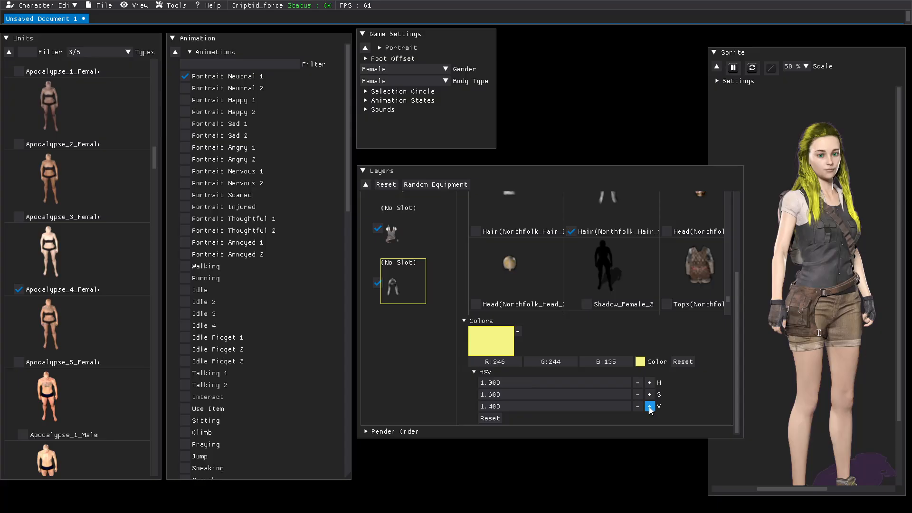
click(638, 408)
click(637, 407)
click(638, 408)
click(637, 408)
click(637, 407)
click(638, 407)
click(638, 406)
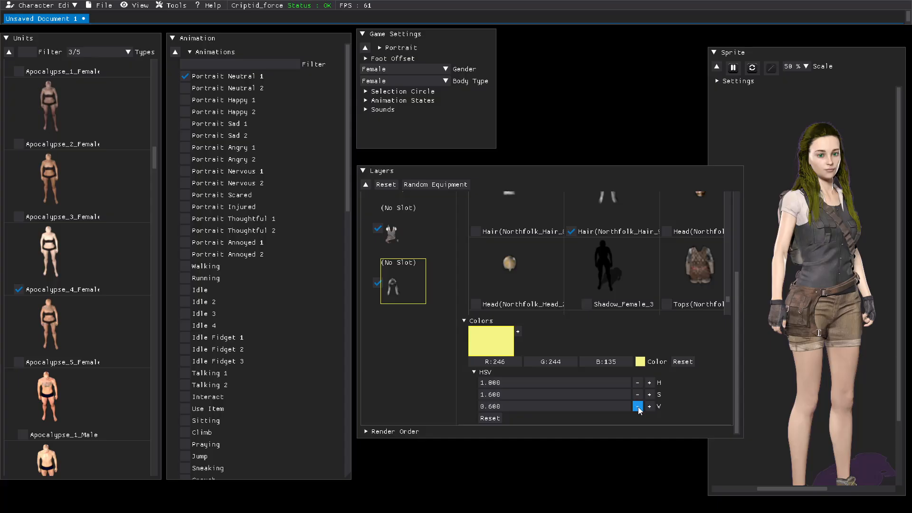
click(650, 407)
click(649, 407)
click(650, 406)
click(649, 406)
click(649, 407)
click(649, 407)
click(650, 407)
click(650, 406)
click(649, 407)
click(649, 407)
click(650, 407)
click(649, 406)
click(650, 407)
click(649, 407)
click(649, 406)
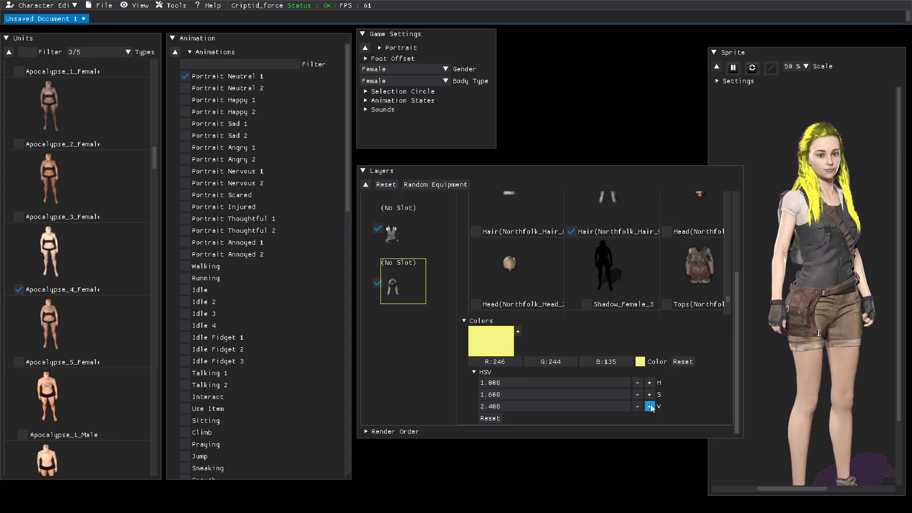
click(637, 407)
Step: Set the hair's HSV saturation to 1.100
click(637, 394)
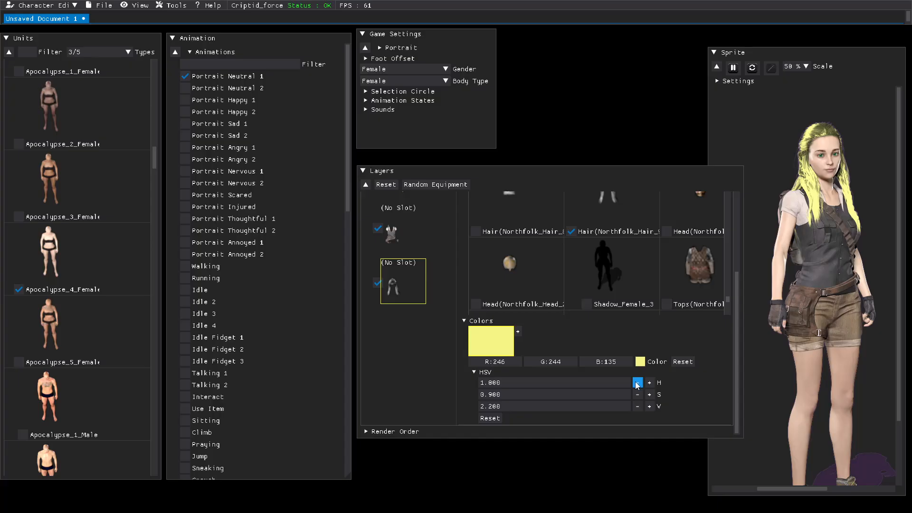
click(649, 395)
click(649, 395)
scroll(552, 281, up, 2)
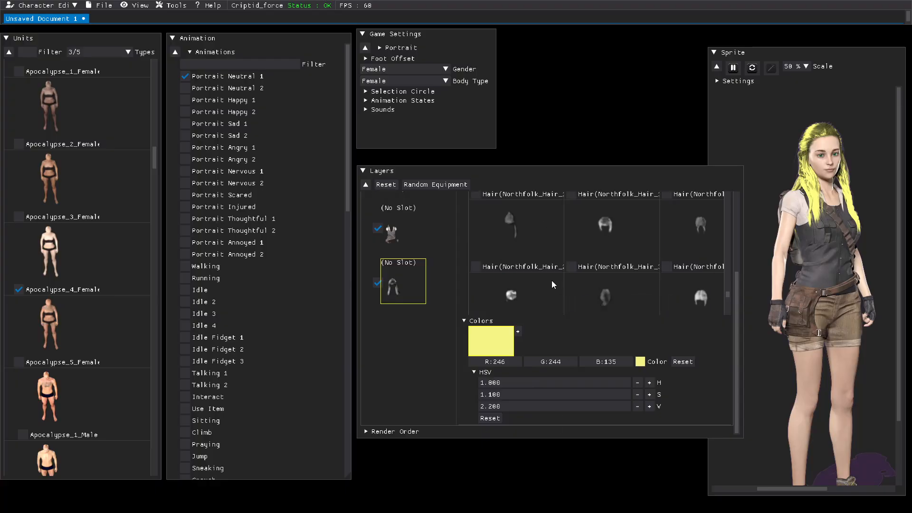
scroll(552, 281, up, 5)
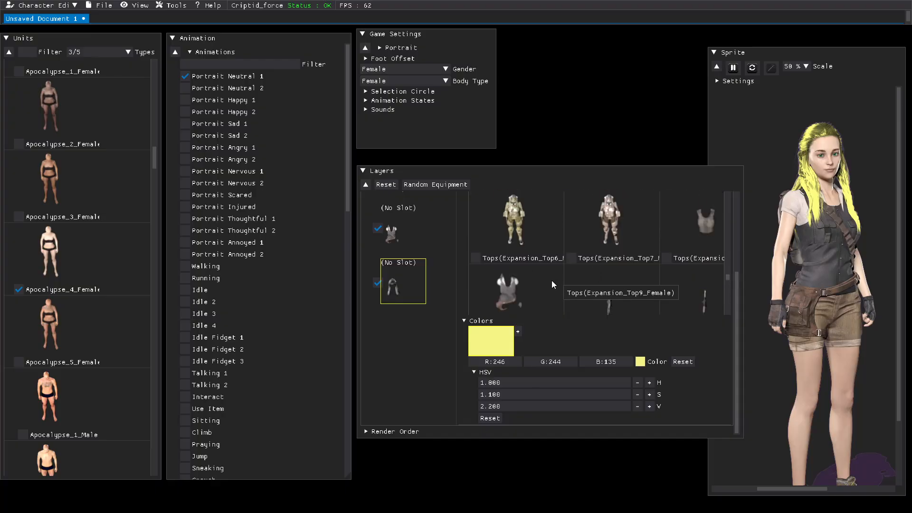
scroll(552, 280, up, 5)
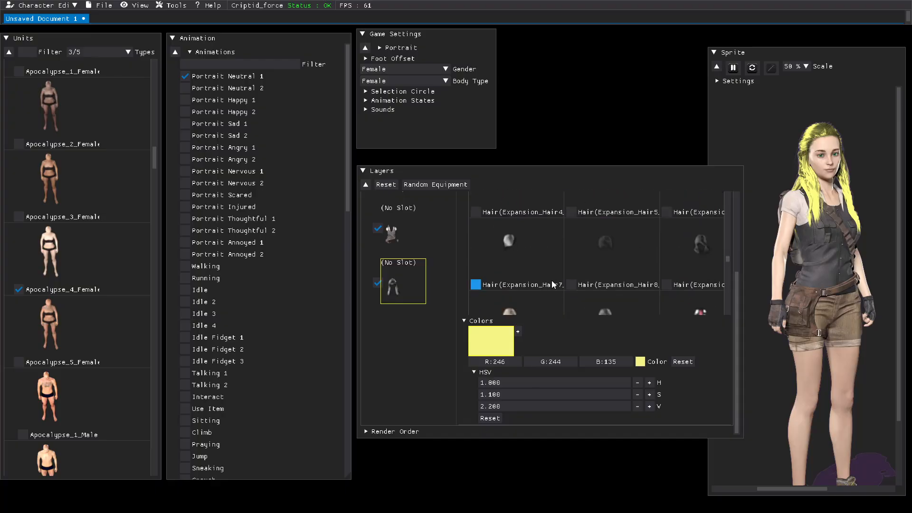
Step: Select the vest layer and tint it pale cyan, about R 166, G 243, B 250, raising its HSV value to 1.100
click(462, 320)
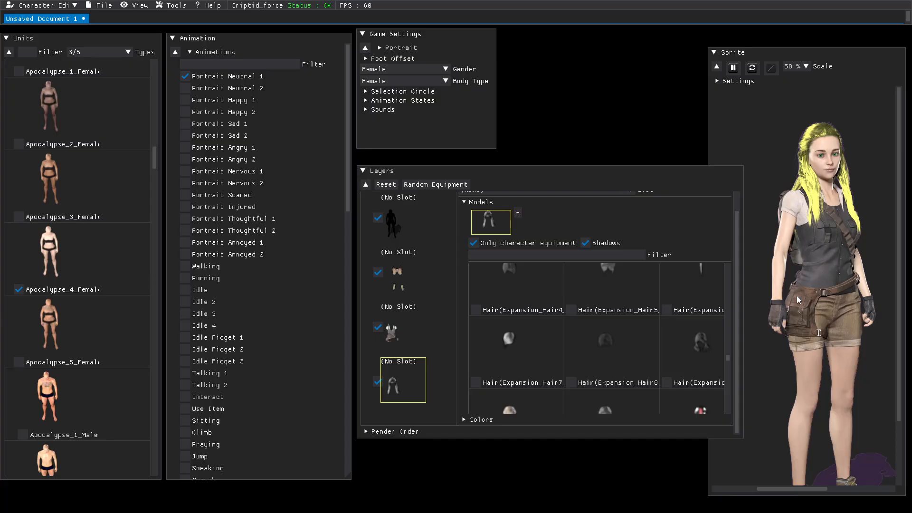
click(392, 334)
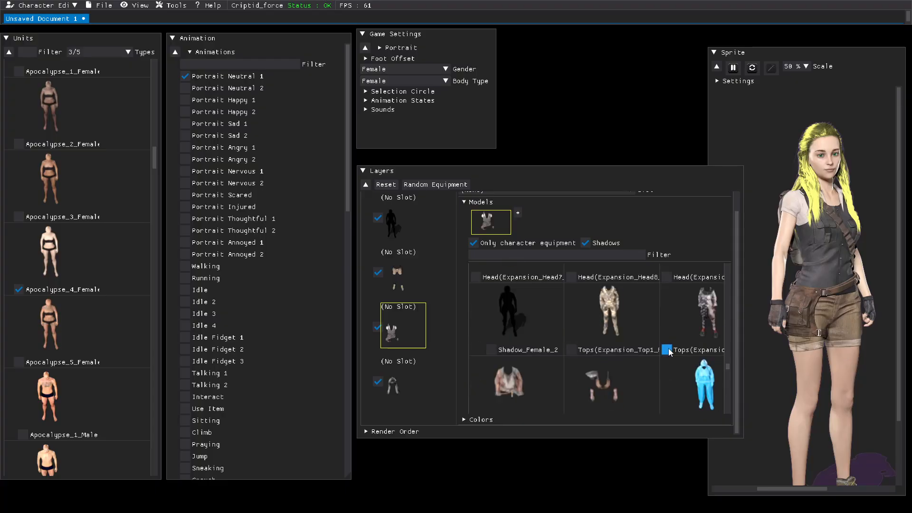
scroll(668, 349, down, 1)
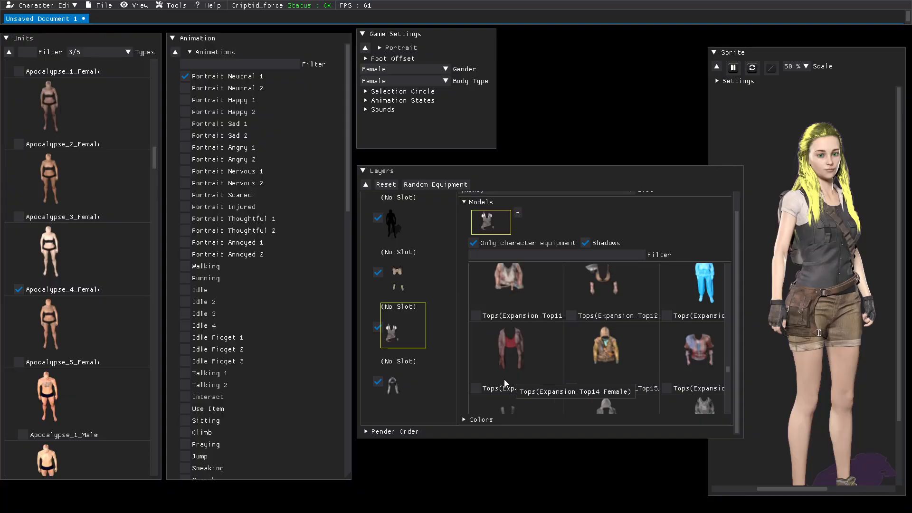
click(466, 421)
scroll(508, 413, down, 2)
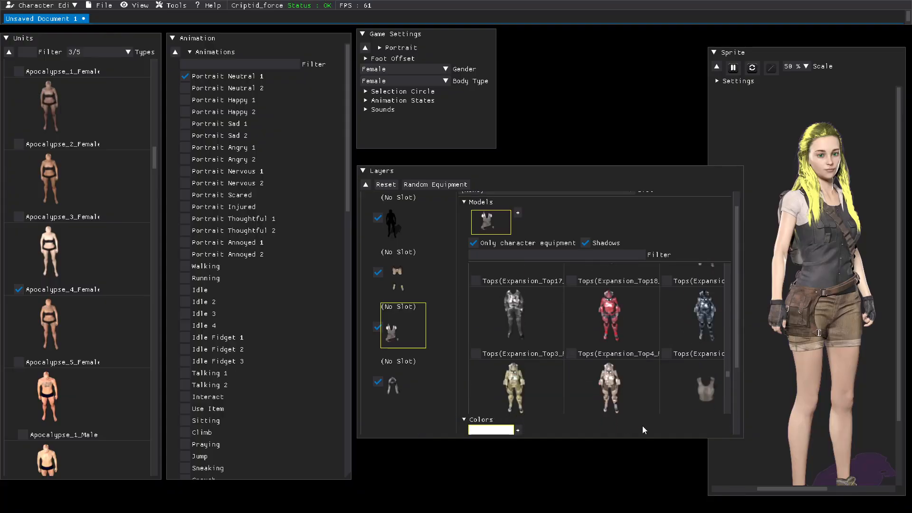
scroll(646, 425, down, 1)
scroll(655, 426, down, 1)
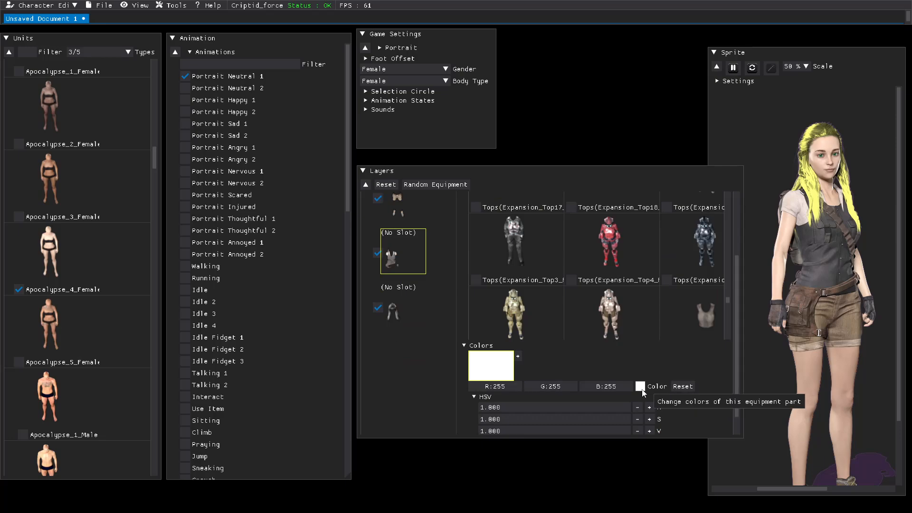
click(641, 387)
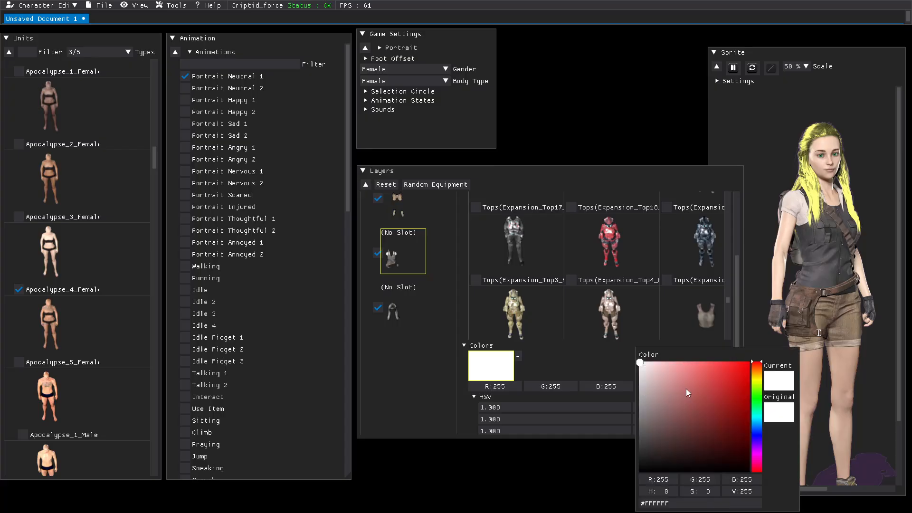
click(757, 395)
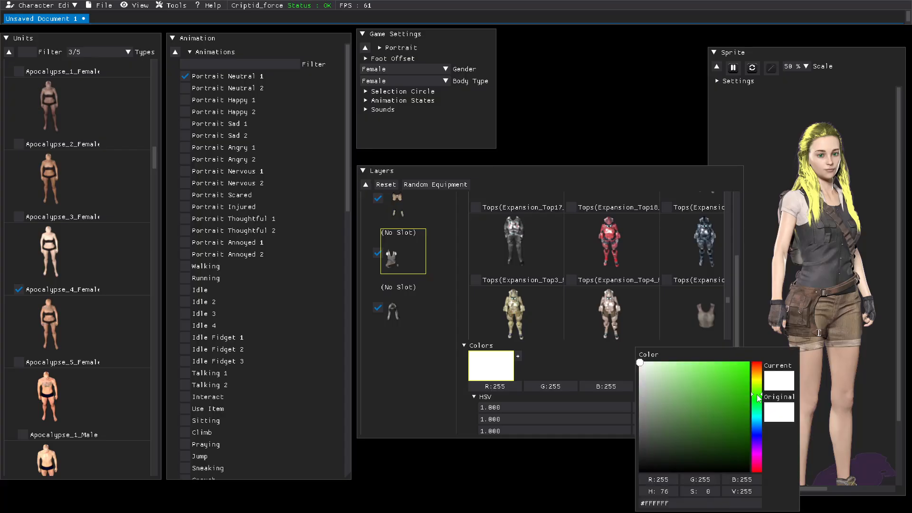
click(663, 400)
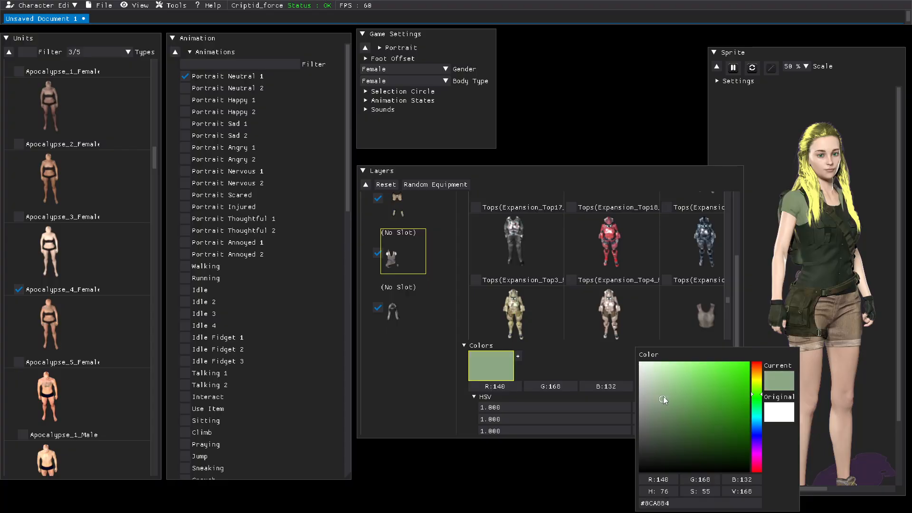
drag(664, 392, 660, 369)
click(756, 419)
mouse_move(660, 371)
mouse_down()
mouse_move(696, 365)
mouse_move(676, 364)
mouse_up()
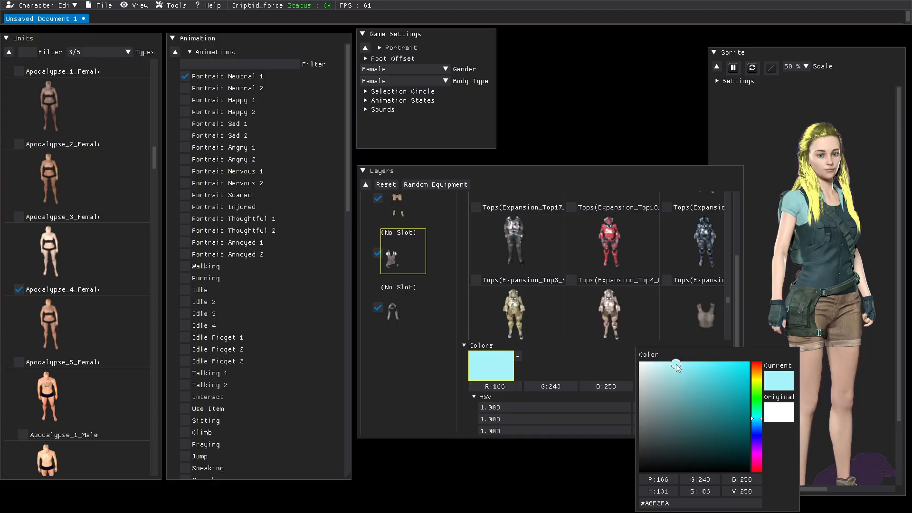
click(614, 466)
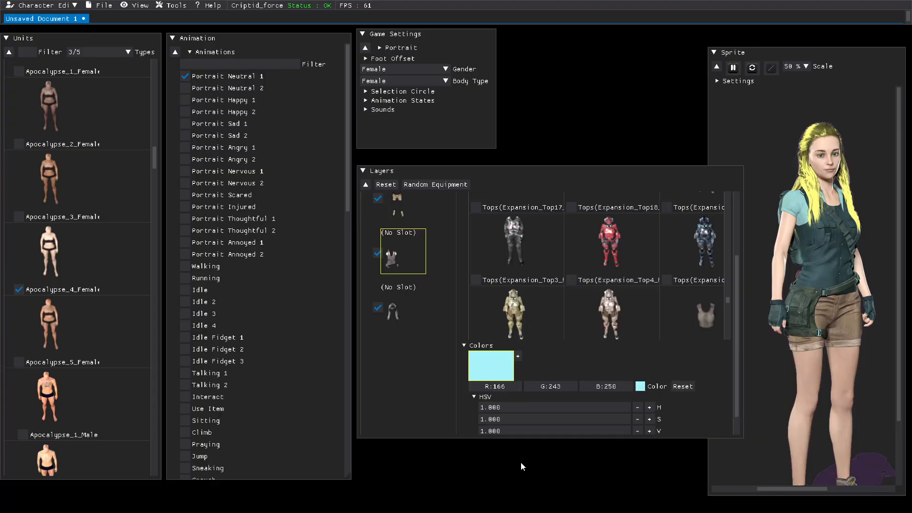
click(650, 432)
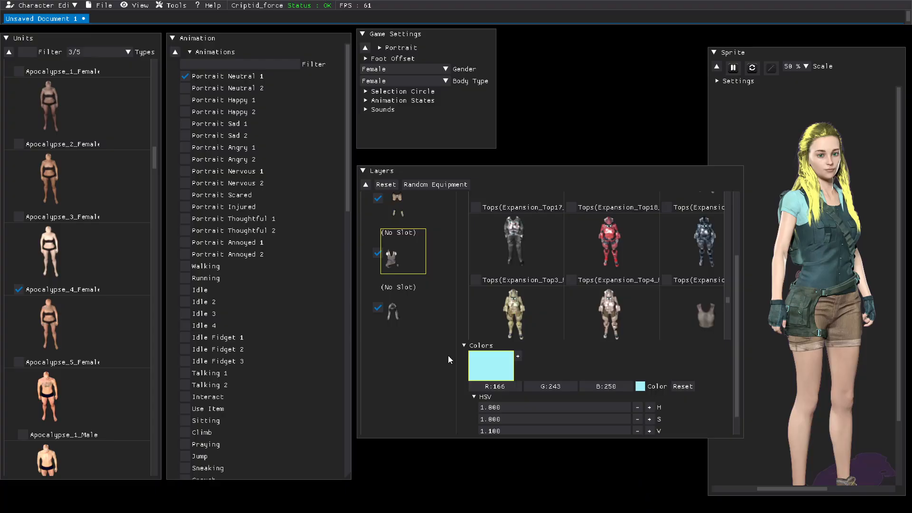
Step: Widen the Layers panel and scroll through the equipment model list to review the available tops, bottoms, hair and weapons
scroll(545, 261, up, 10)
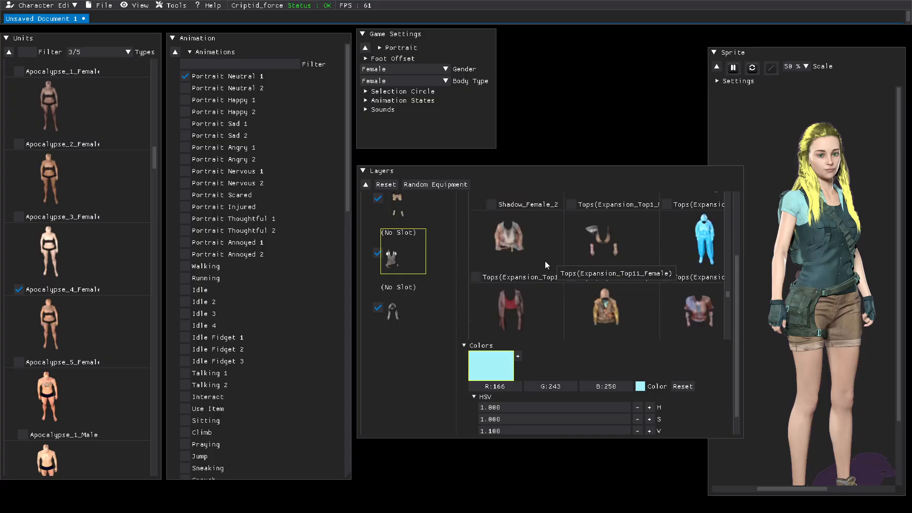
scroll(546, 261, down, 10)
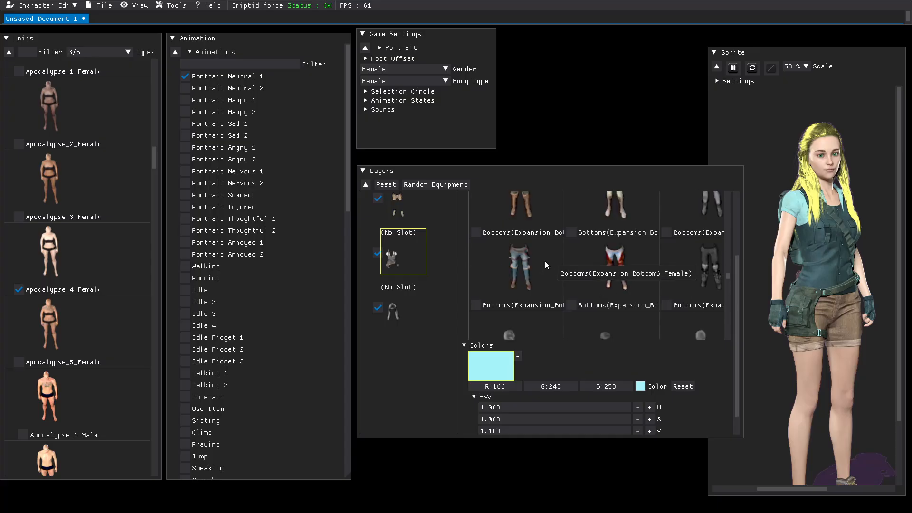
scroll(545, 261, up, 5)
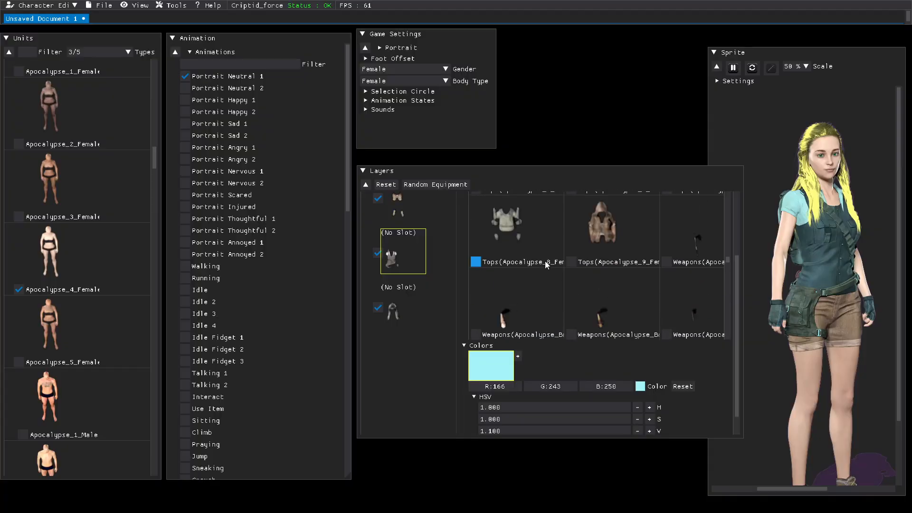
scroll(545, 261, up, 5)
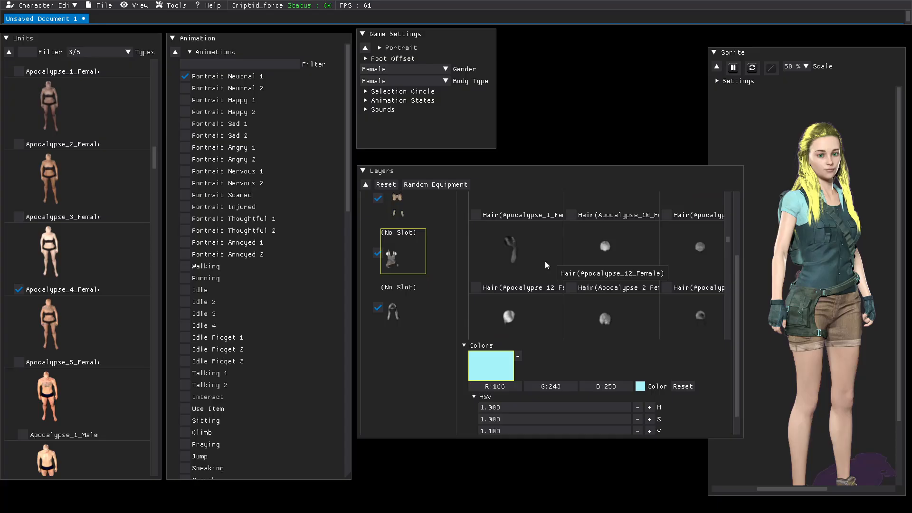
scroll(545, 261, down, 10)
scroll(545, 260, up, 5)
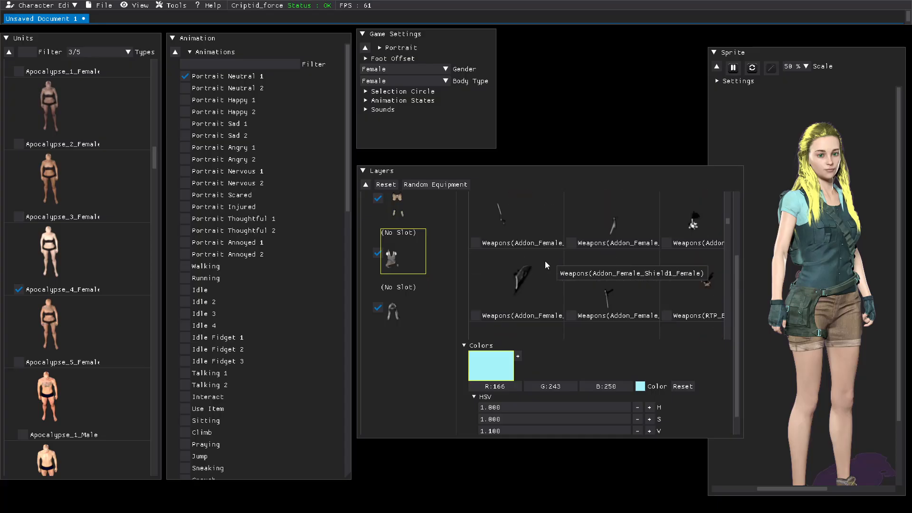
scroll(545, 261, down, 3)
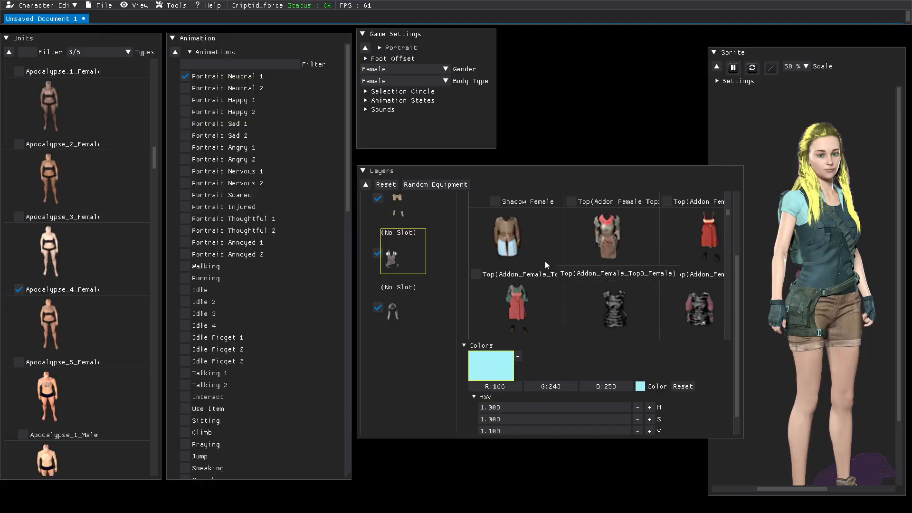
scroll(545, 265, up, 1)
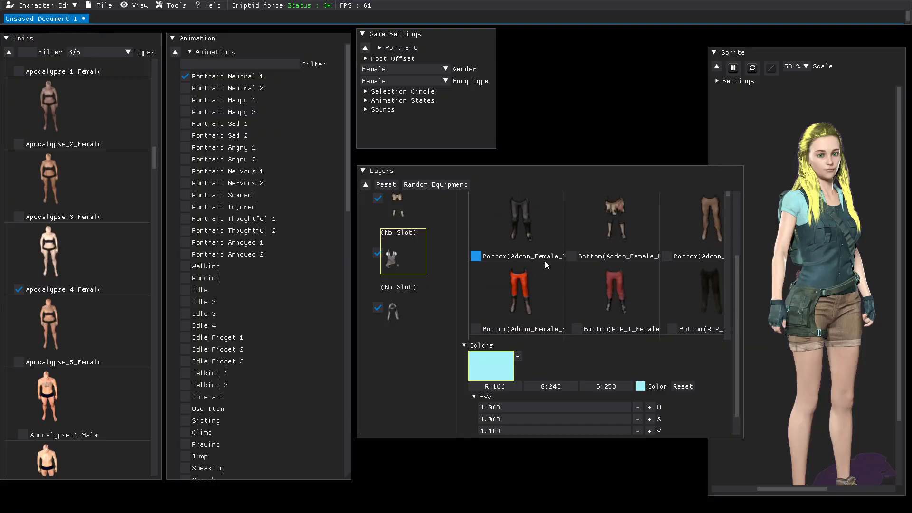
scroll(600, 247, down, 2)
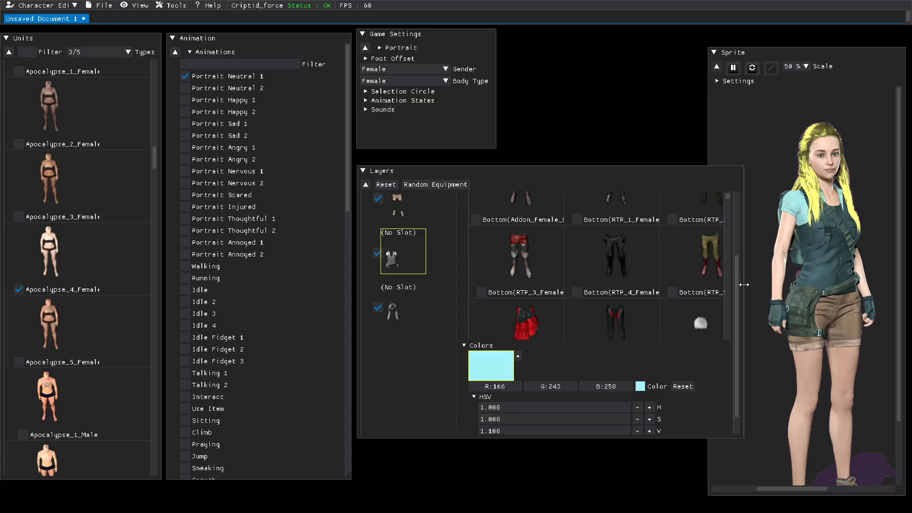
drag(744, 284, 781, 284)
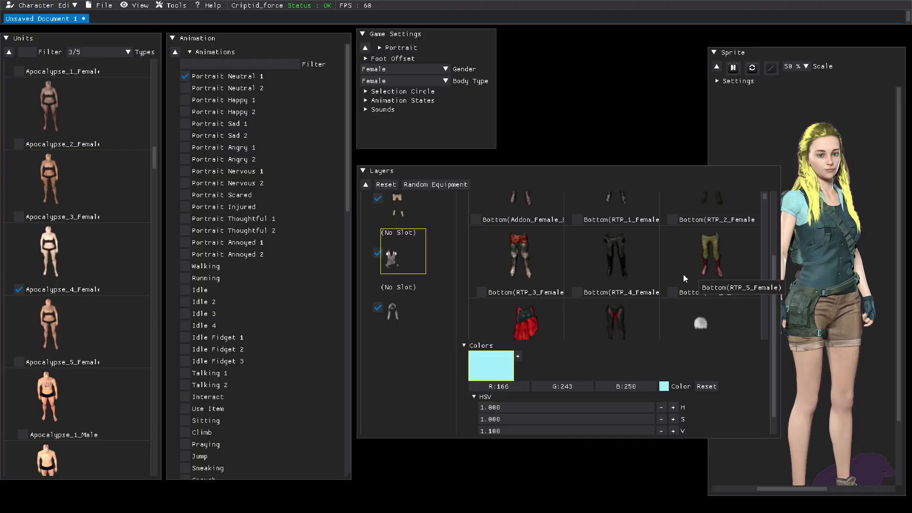
scroll(644, 257, down, 3)
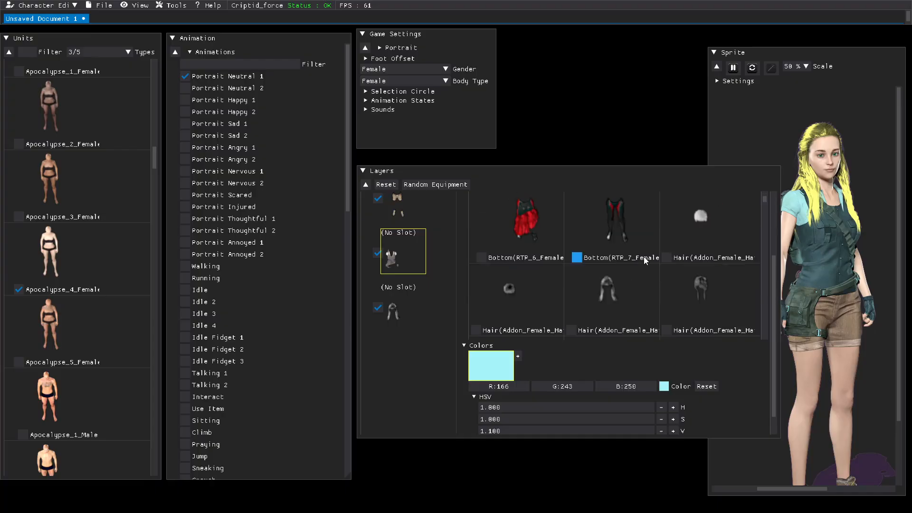
scroll(643, 256, down, 8)
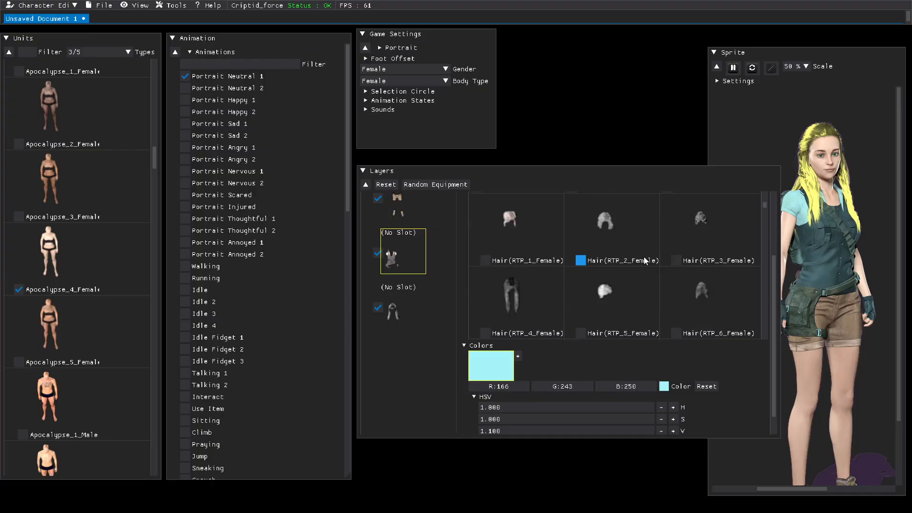
scroll(643, 256, down, 5)
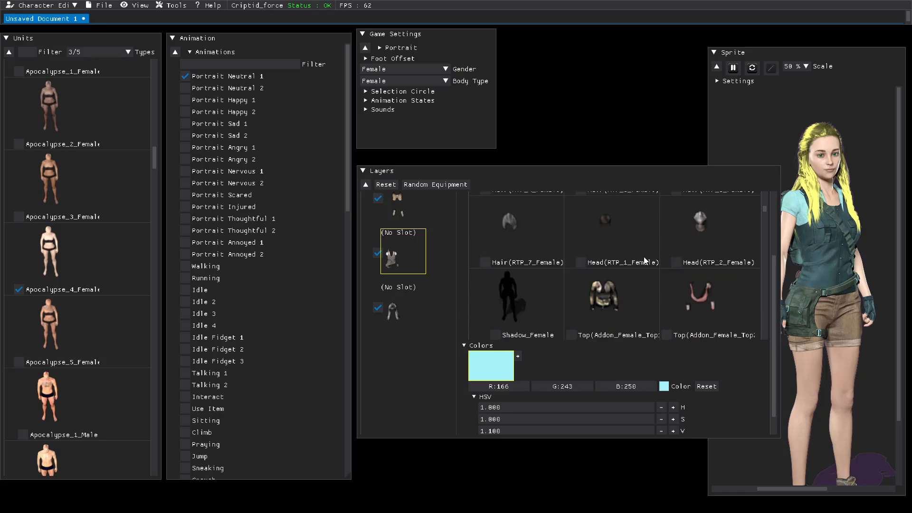
scroll(643, 256, down, 3)
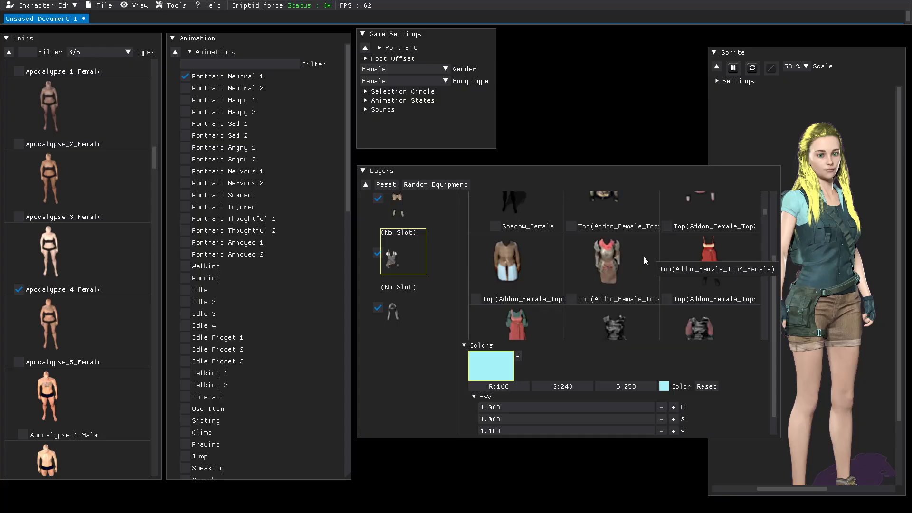
scroll(643, 256, down, 3)
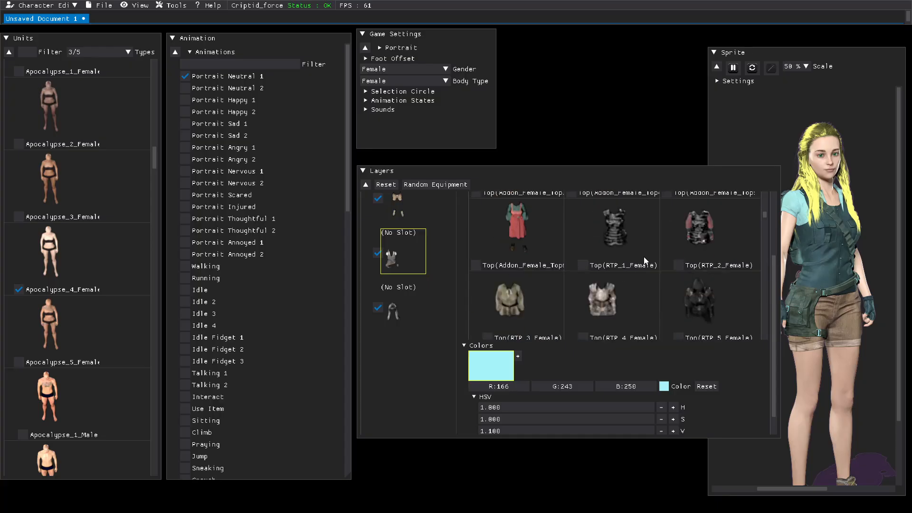
scroll(643, 256, down, 8)
scroll(644, 260, down, 5)
scroll(645, 260, down, 5)
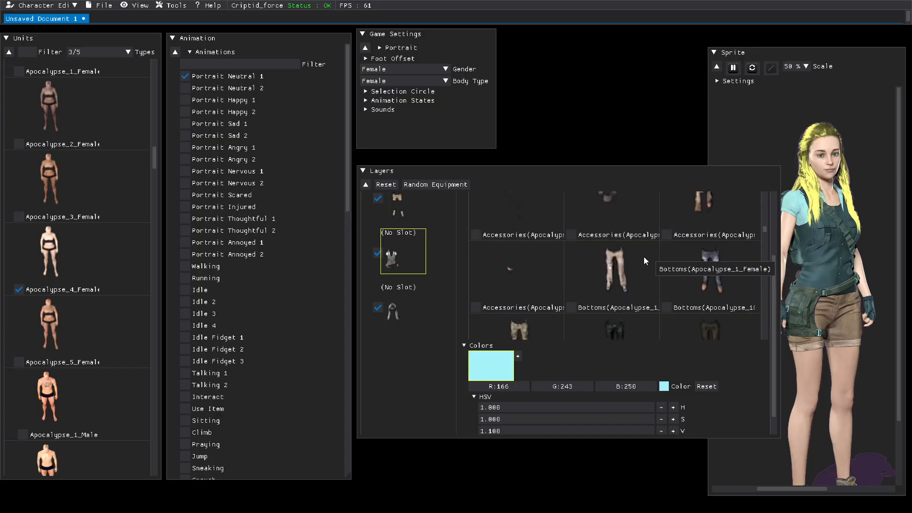
scroll(644, 261, down, 3)
scroll(645, 260, down, 2)
scroll(645, 261, down, 3)
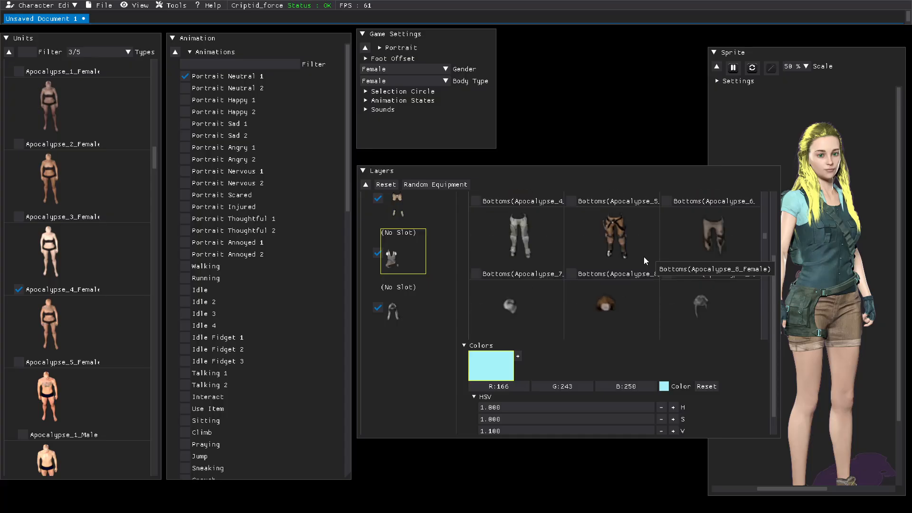
scroll(645, 260, down, 5)
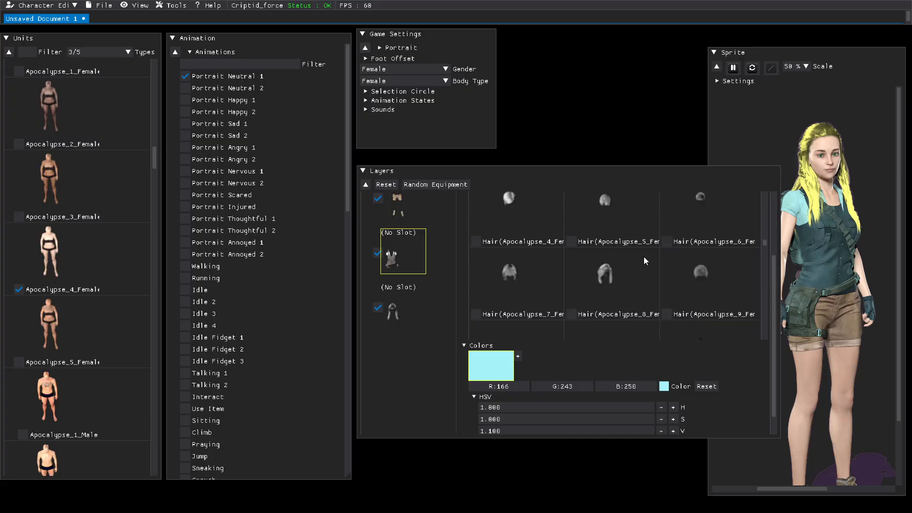
scroll(645, 258, down, 2)
scroll(644, 258, down, 4)
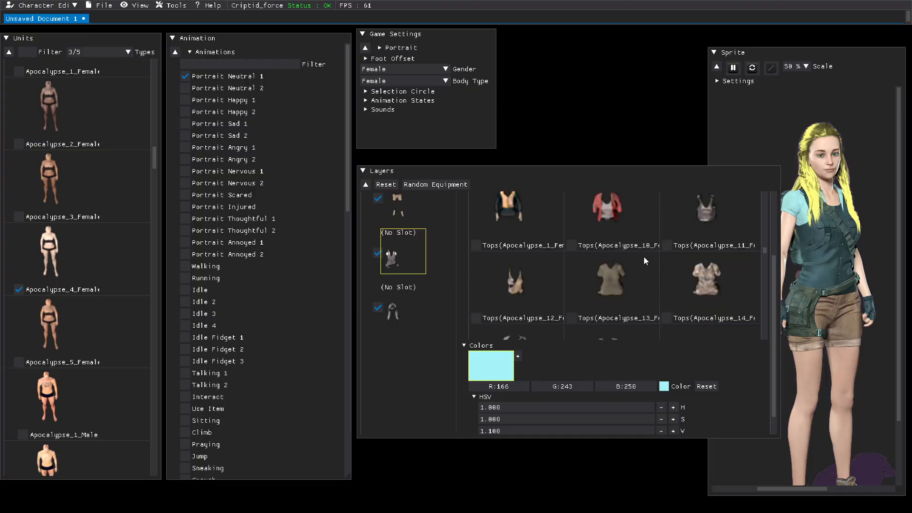
scroll(644, 261, down, 3)
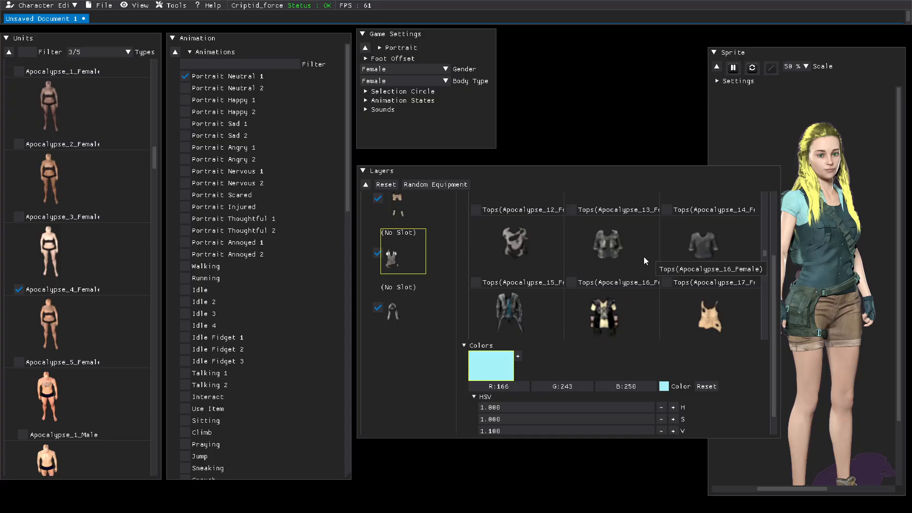
scroll(644, 261, down, 5)
scroll(644, 260, down, 5)
scroll(644, 259, down, 5)
scroll(644, 261, down, 2)
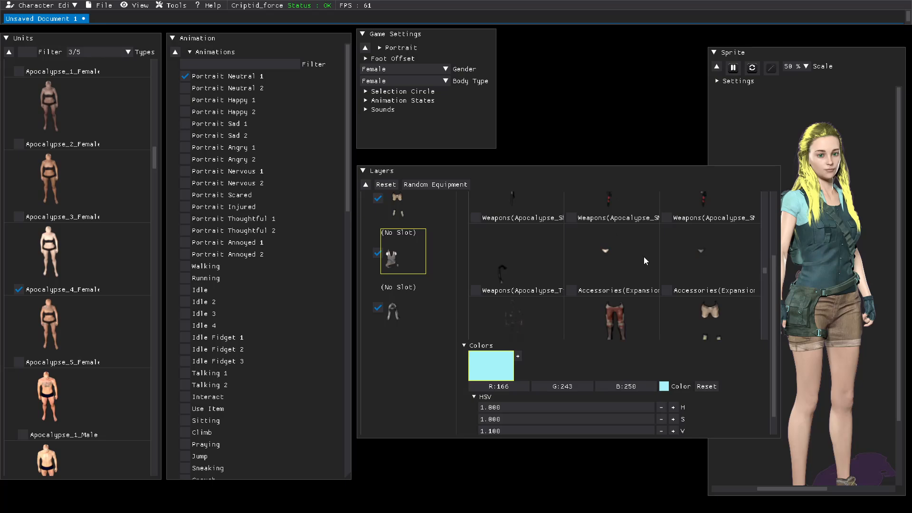
scroll(644, 261, down, 5)
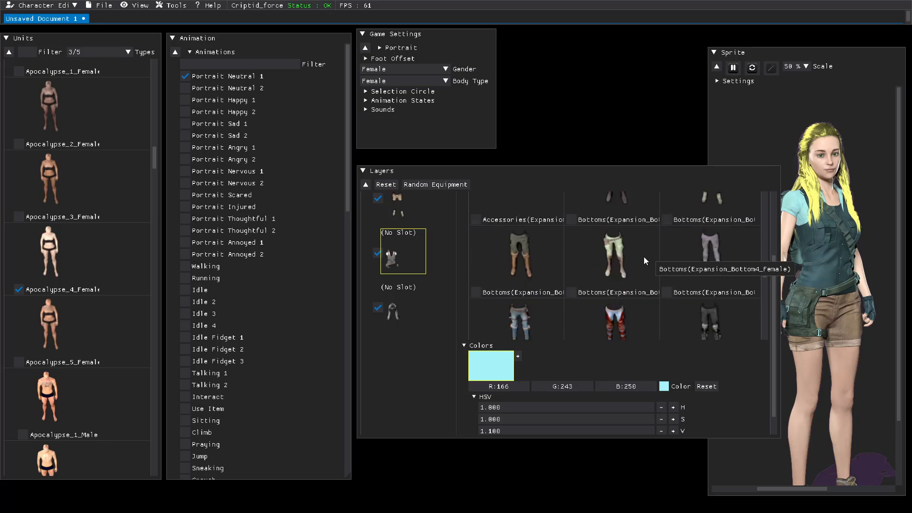
scroll(643, 256, down, 5)
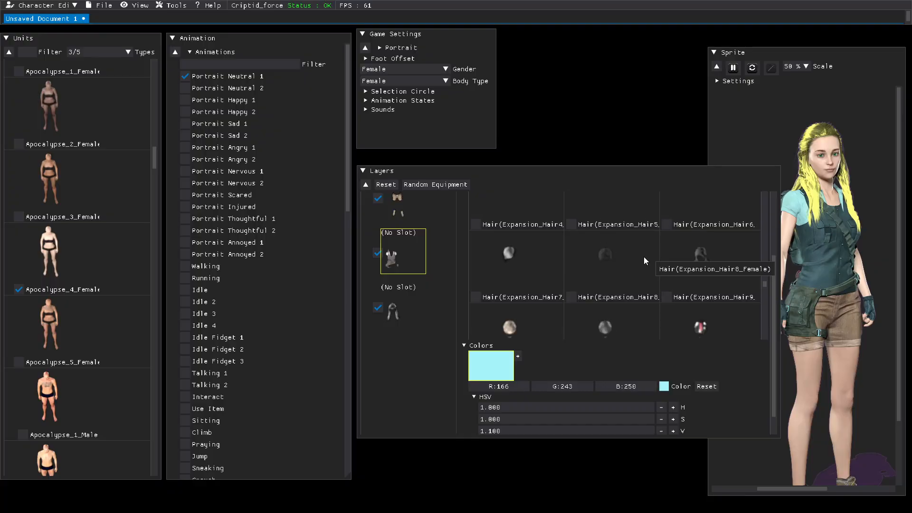
scroll(644, 257, down, 3)
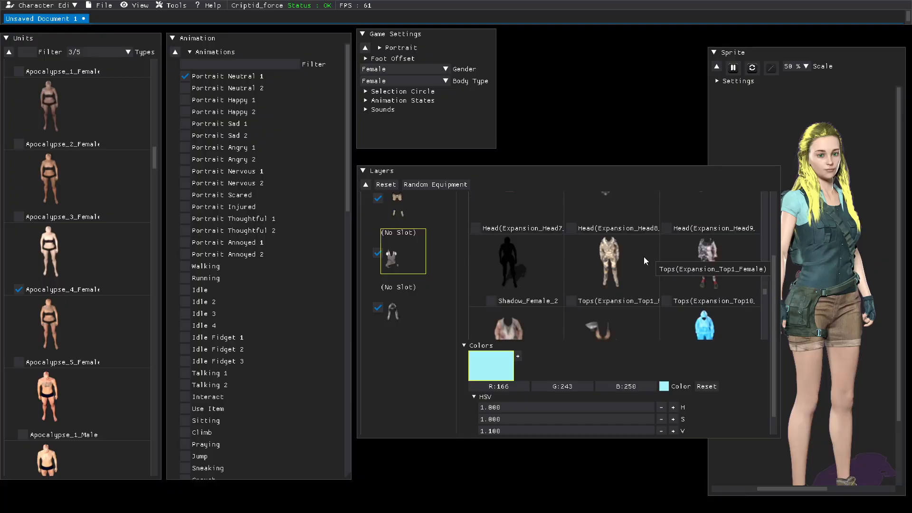
scroll(643, 256, down, 4)
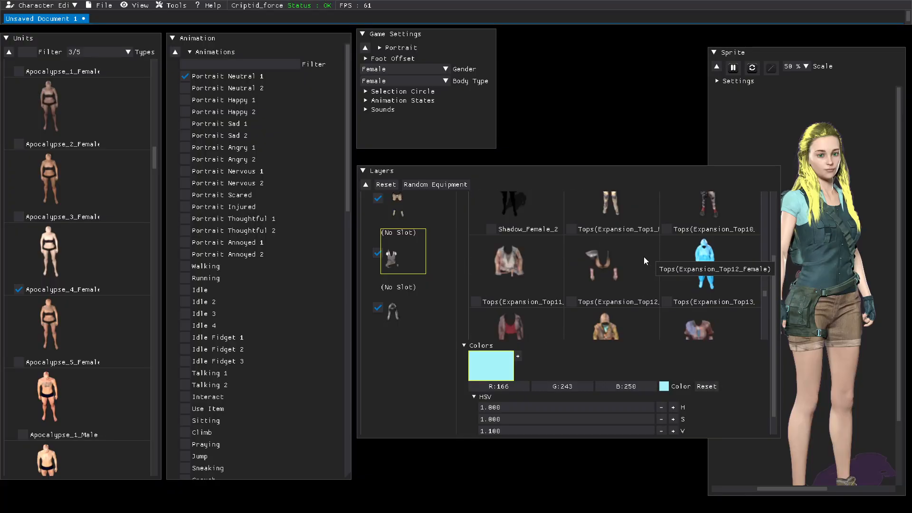
Step: Scroll further through the equipment models, reviewing weapons, bottoms and tops, and narrow the Layers panel again
scroll(644, 257, down, 4)
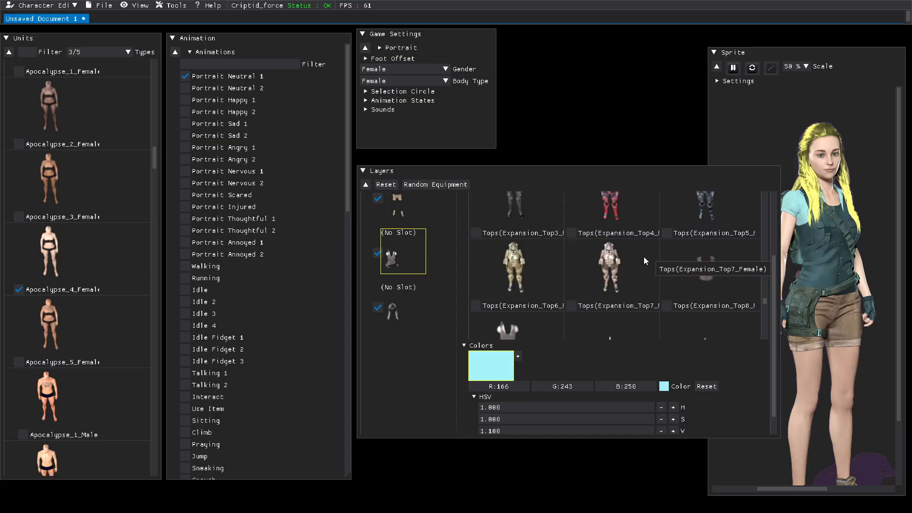
scroll(644, 257, down, 4)
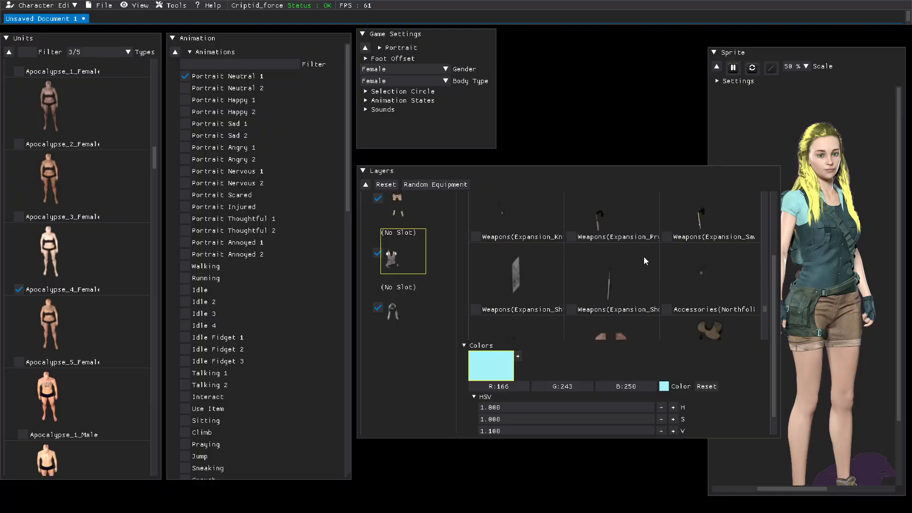
scroll(644, 259, down, 5)
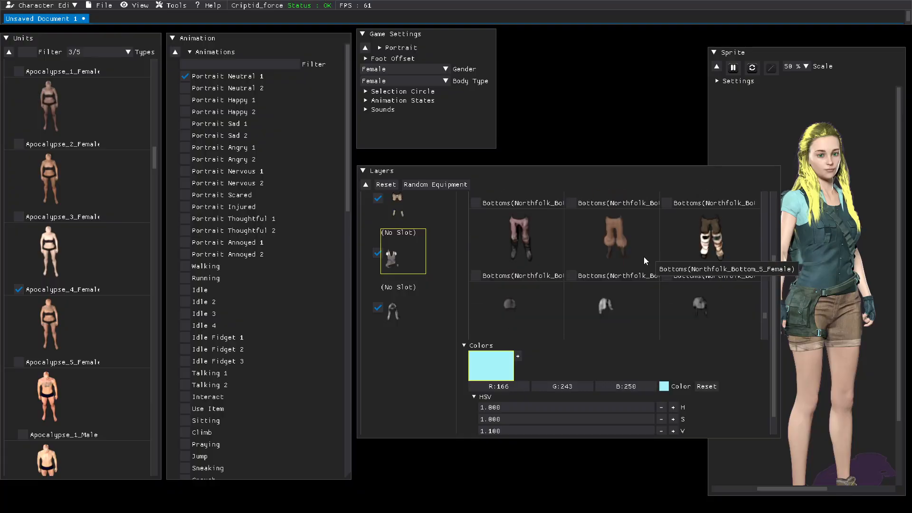
scroll(643, 256, up, 10)
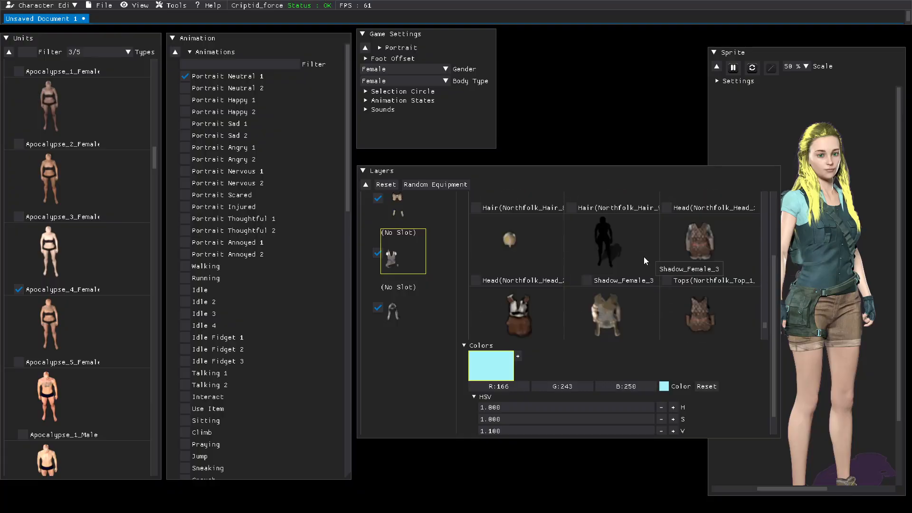
scroll(643, 257, down, 3)
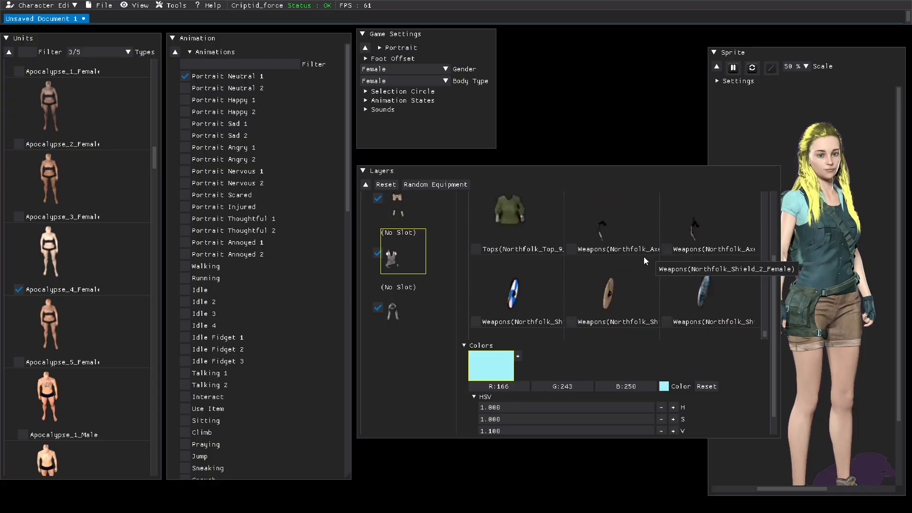
click(644, 260)
click(644, 259)
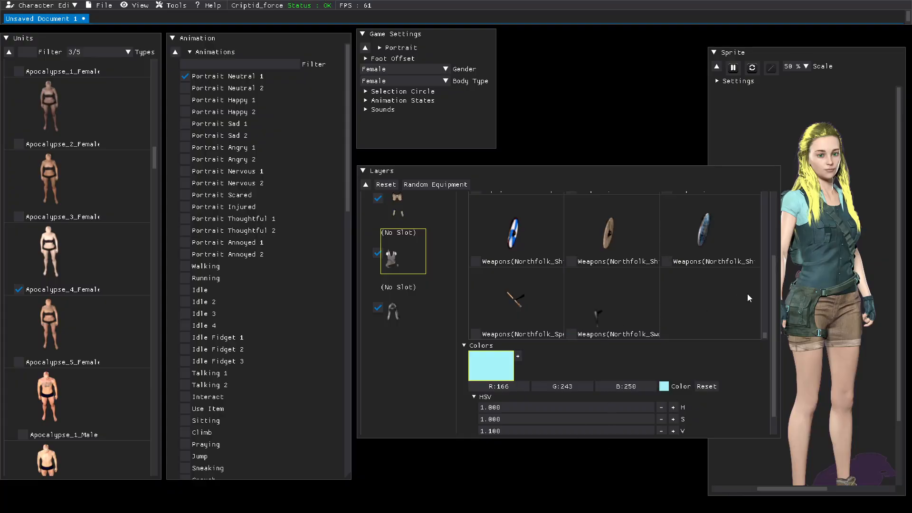
drag(781, 324, 669, 315)
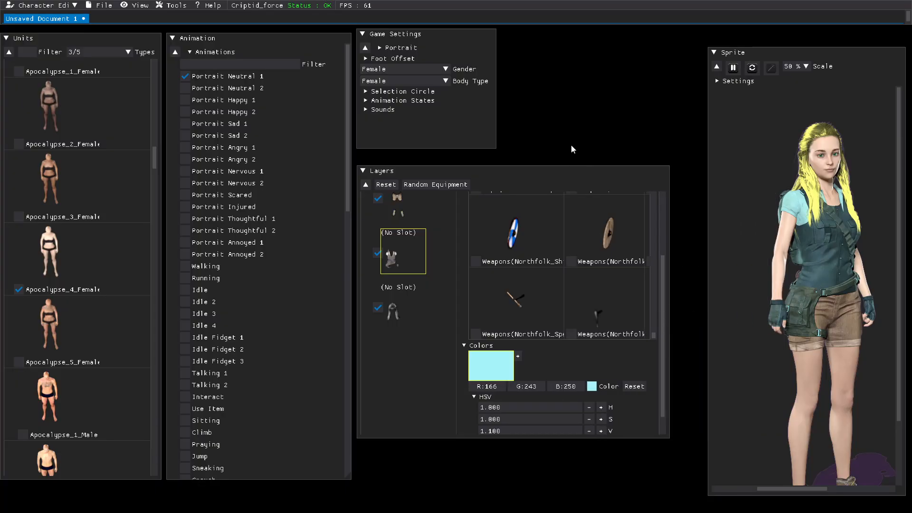
Step: Expand the Sounds and Animation States settings and create the default animation states
click(366, 111)
click(366, 101)
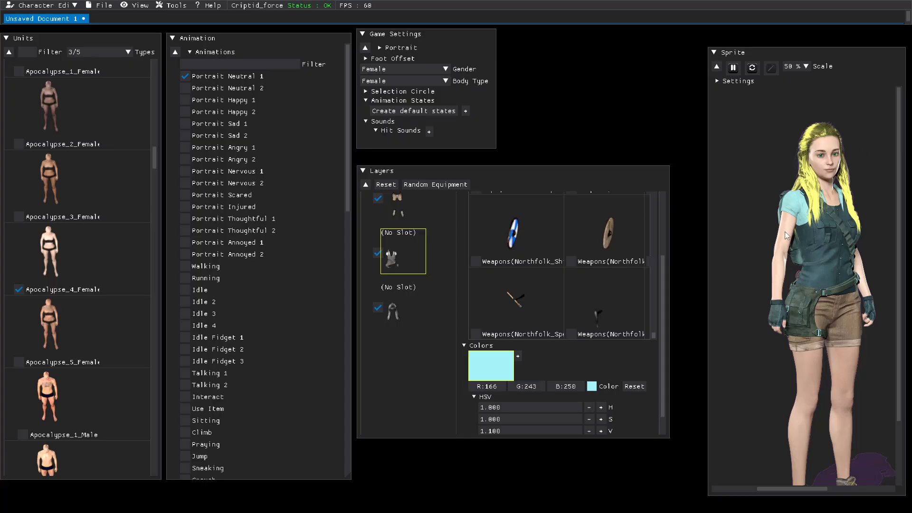
click(420, 109)
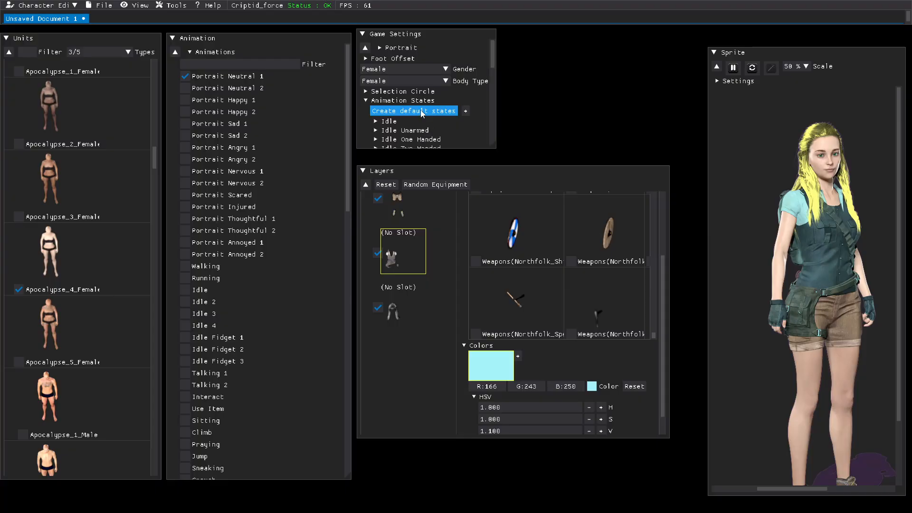
scroll(408, 126, down, 5)
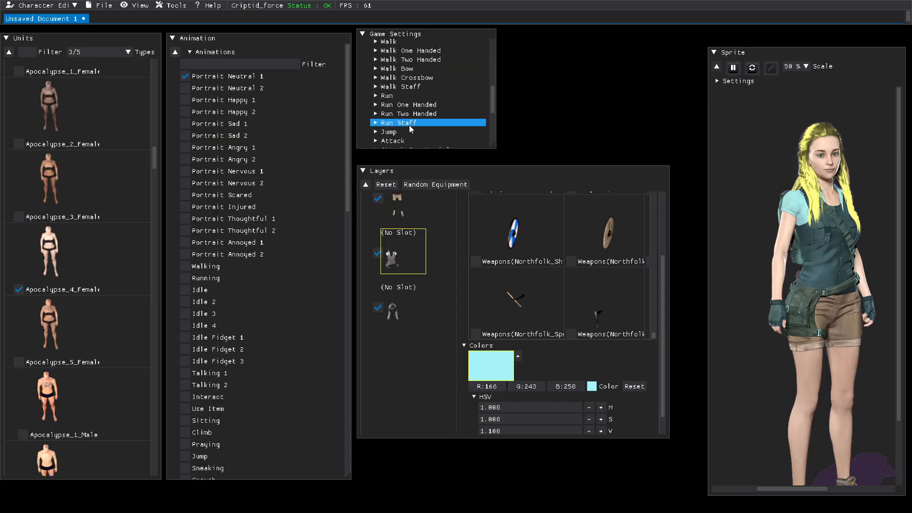
Step: Start saving the character file, entering Harpie as the file name
click(102, 6)
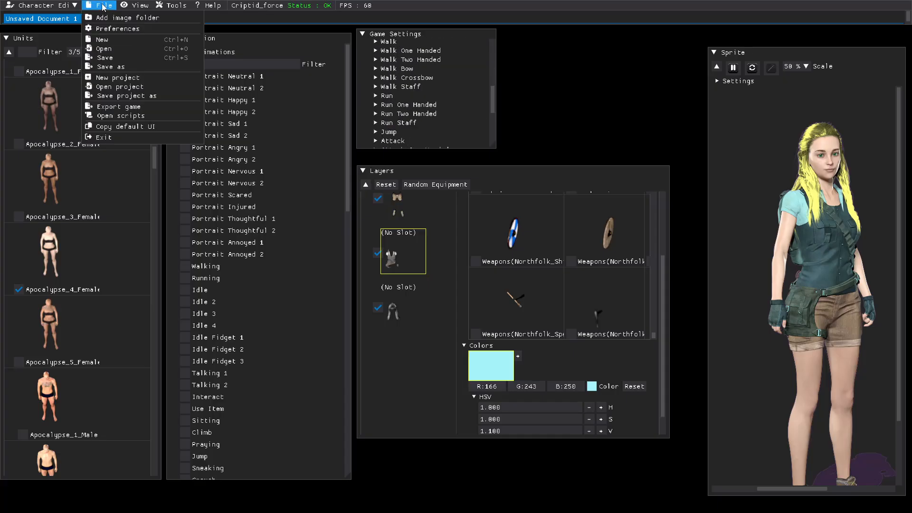
click(116, 58)
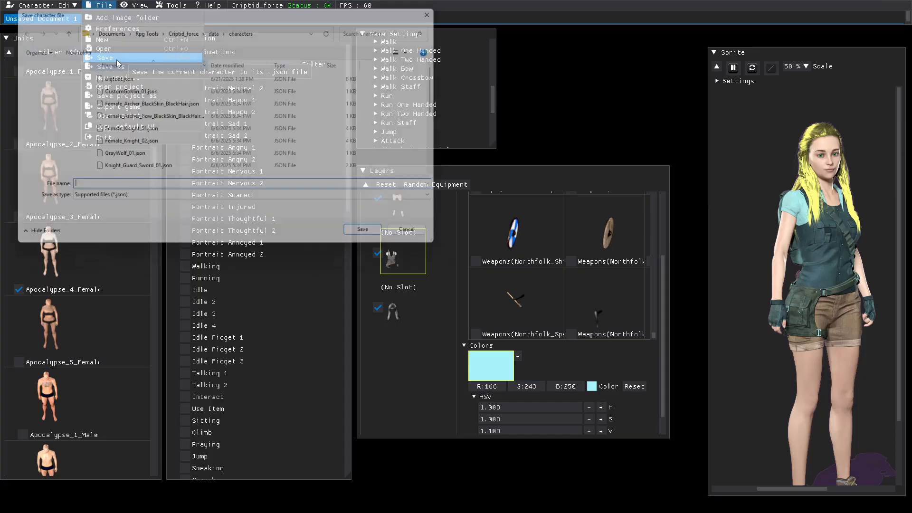
click(368, 243)
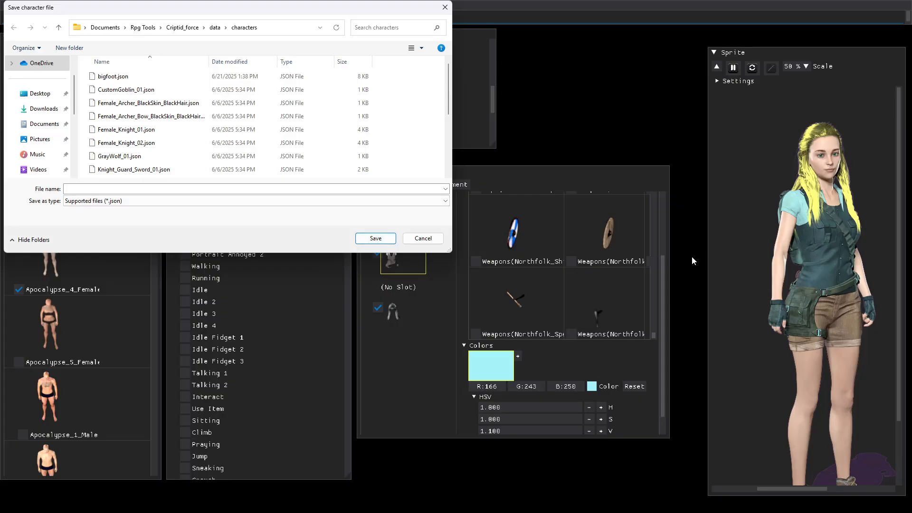
click(319, 189)
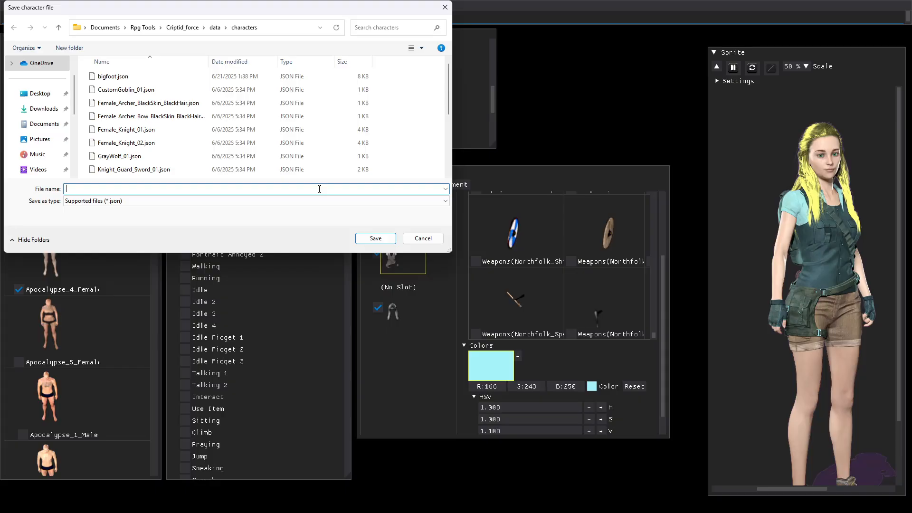
text(Harpie)
Step: Switch to the web browser, search for a cryptid that offers support and healing, and open the Caladrius wiki page
click(499, 501)
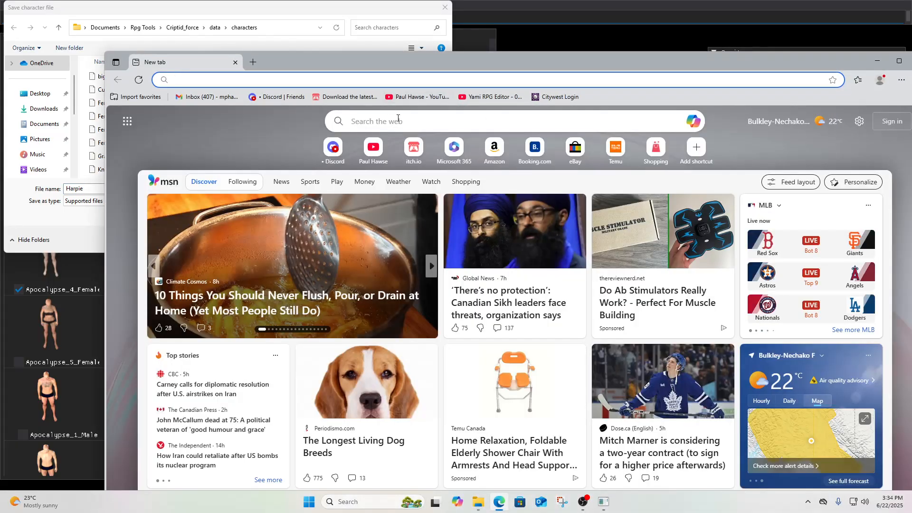
click(398, 120)
click(381, 140)
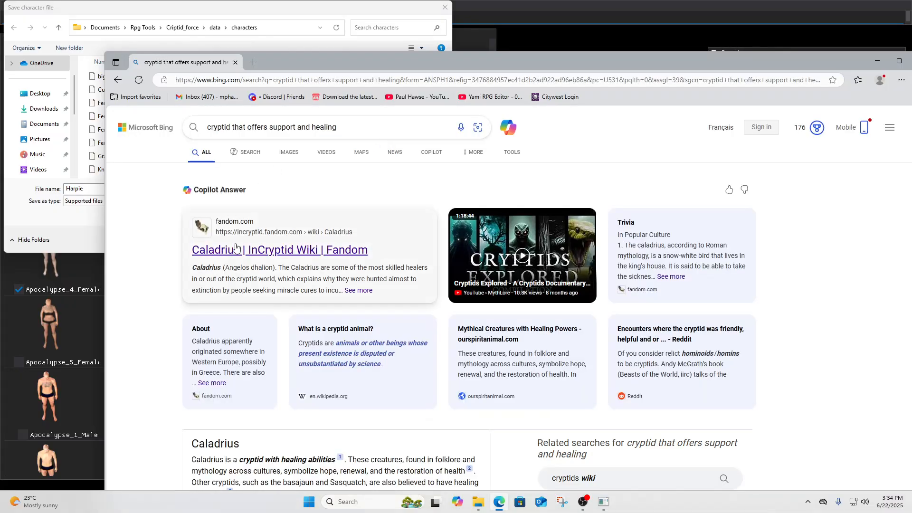
click(216, 271)
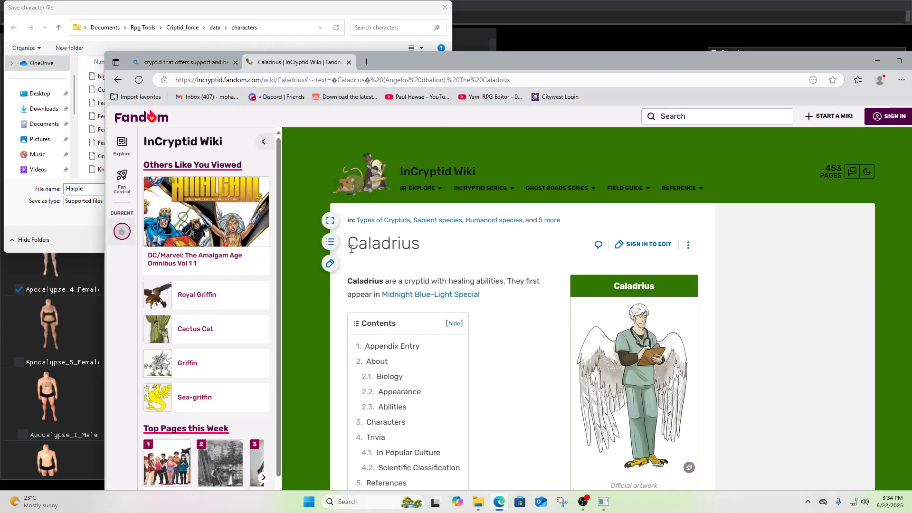
Step: Copy the Caladrius page title and close the browser tabs
drag(424, 246, 349, 246)
key(ctrl+c)
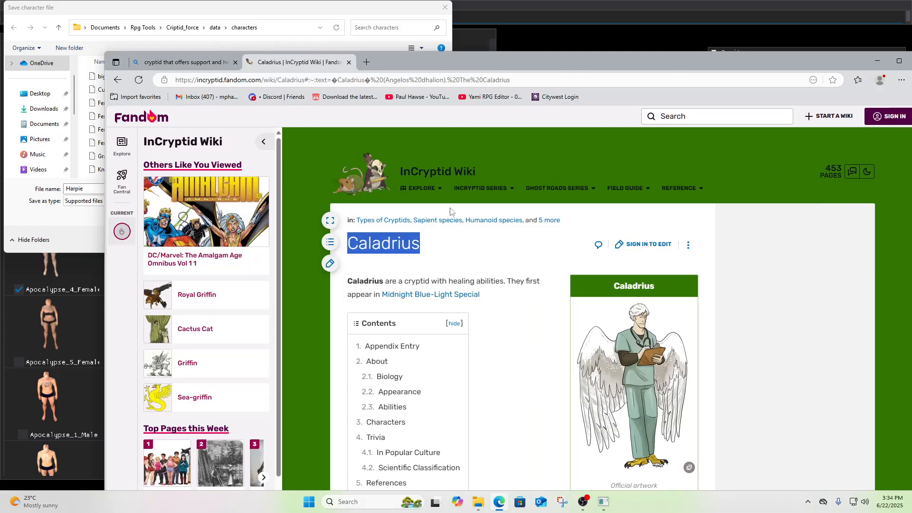
click(349, 63)
click(236, 63)
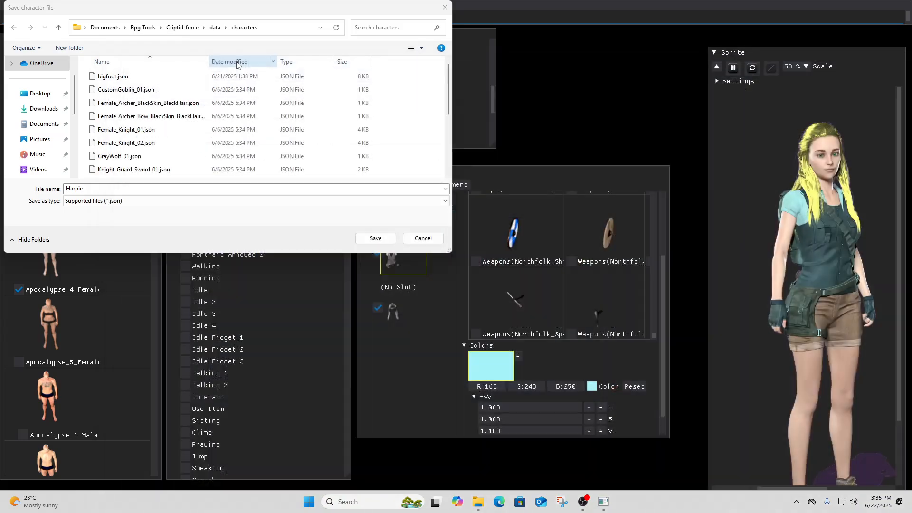
Step: Replace the file name with Caladrius and save the character file
click(49, 189)
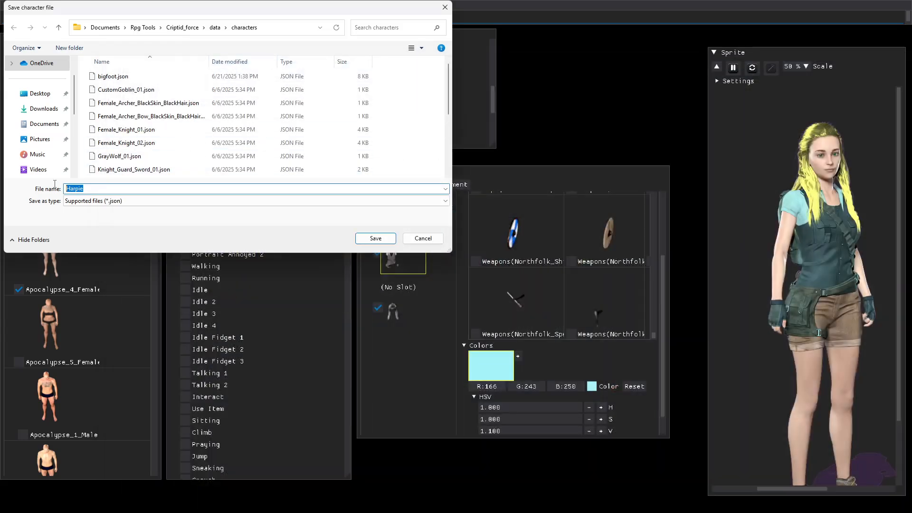
key(BackSpace)
text(Caladrius)
click(86, 205)
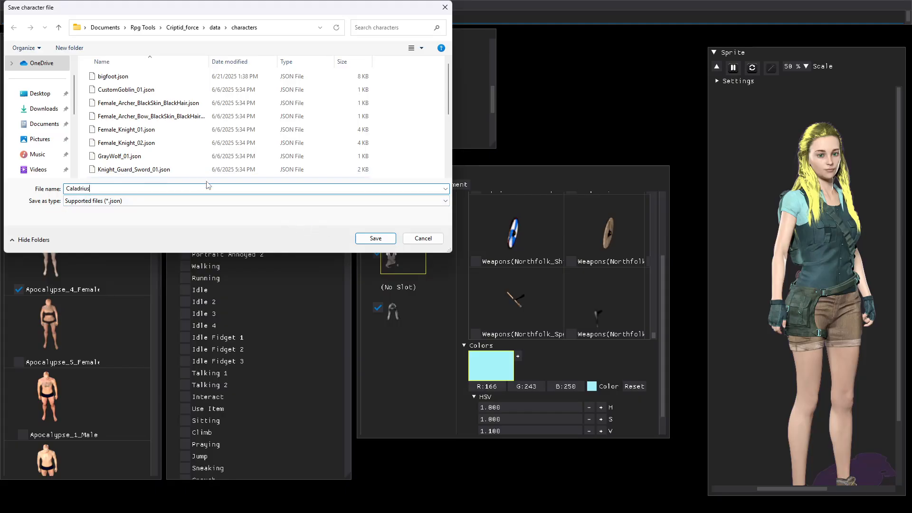
click(376, 239)
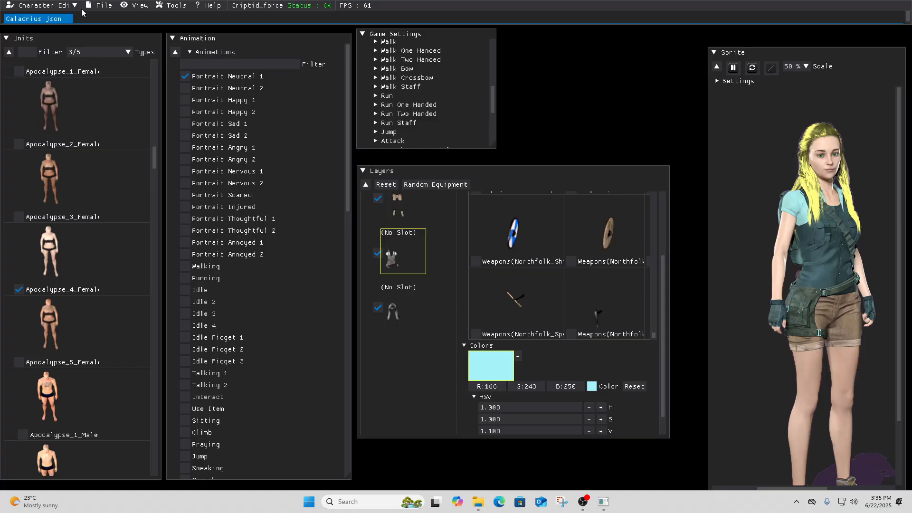
Step: Switch from the Character Editor to the Data Editor
click(96, 7)
click(102, 59)
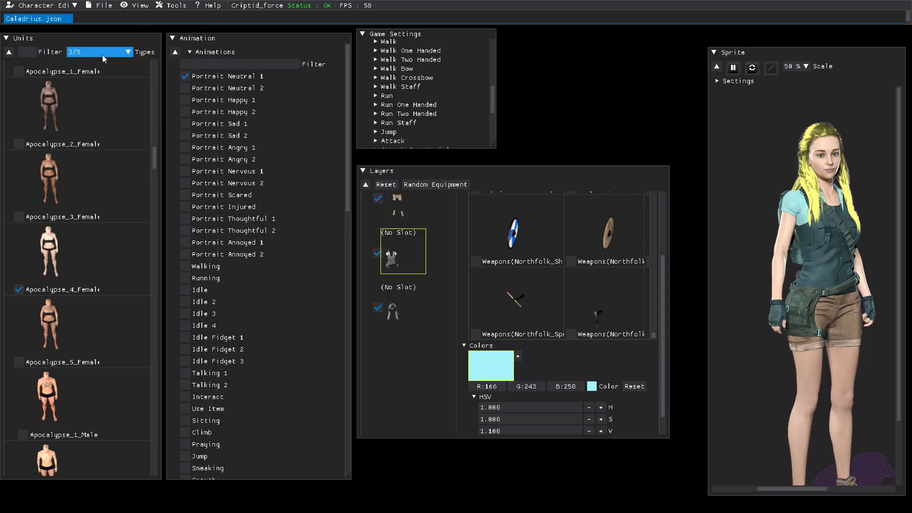
click(46, 8)
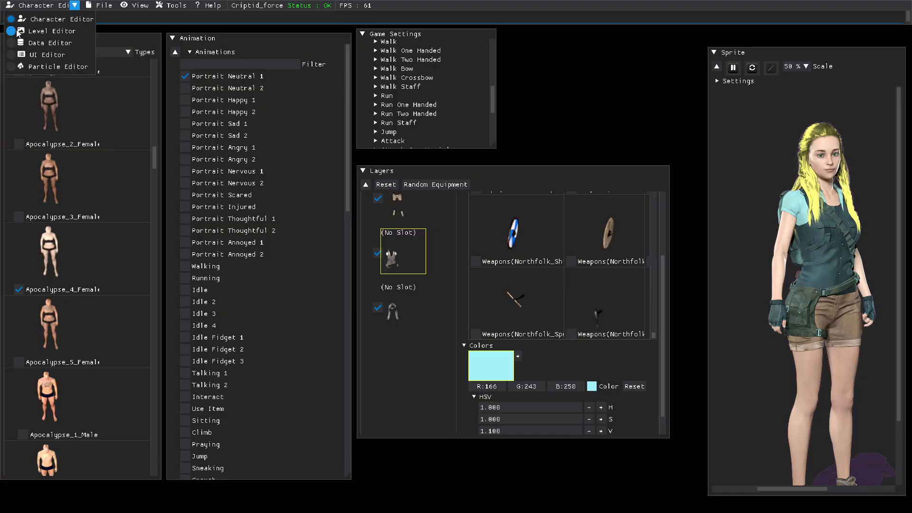
click(13, 44)
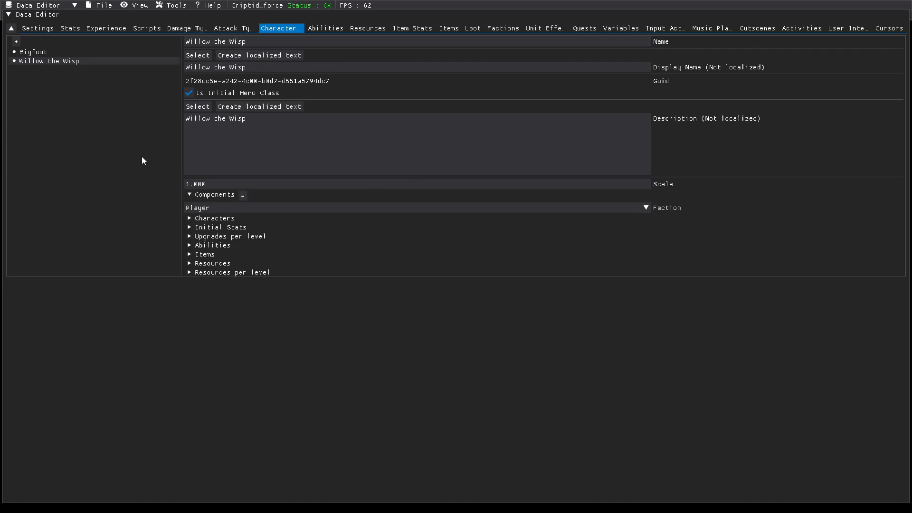
Step: Duplicate the Willow the Wisp character entry and rename the copy Caladrius
right_click(38, 61)
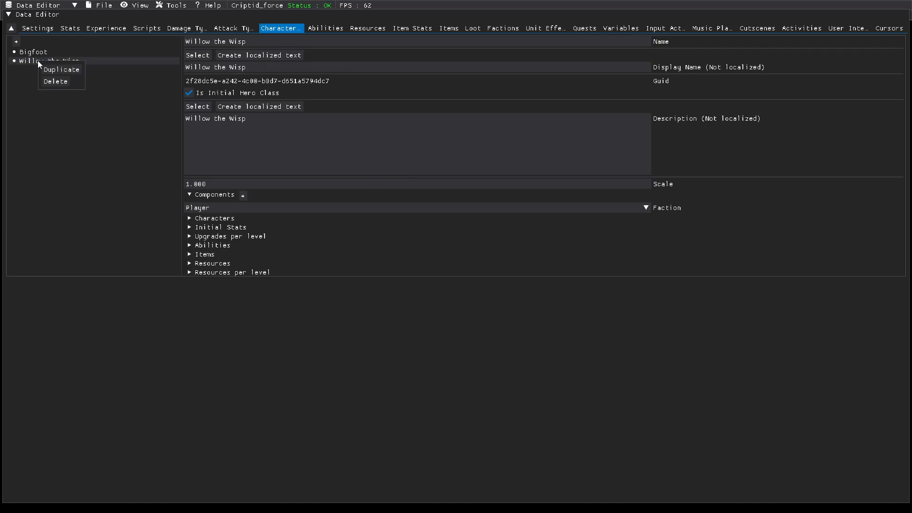
click(61, 70)
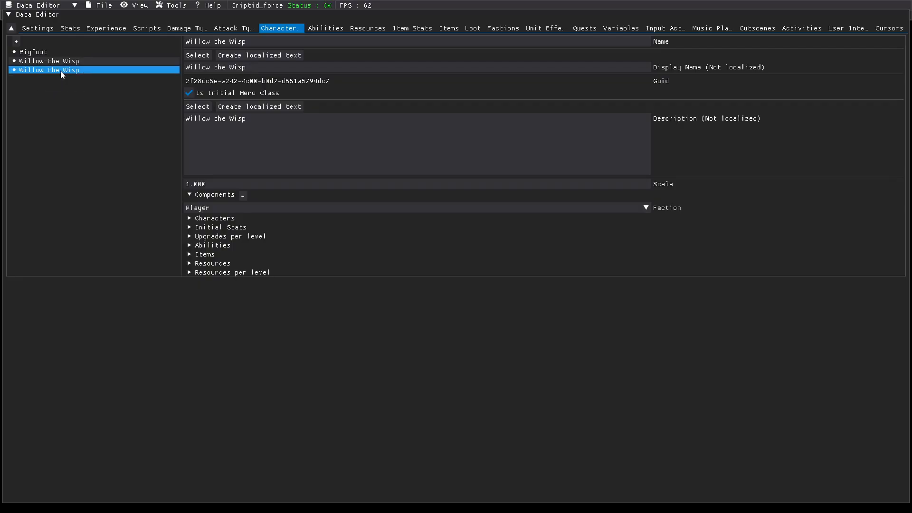
click(61, 71)
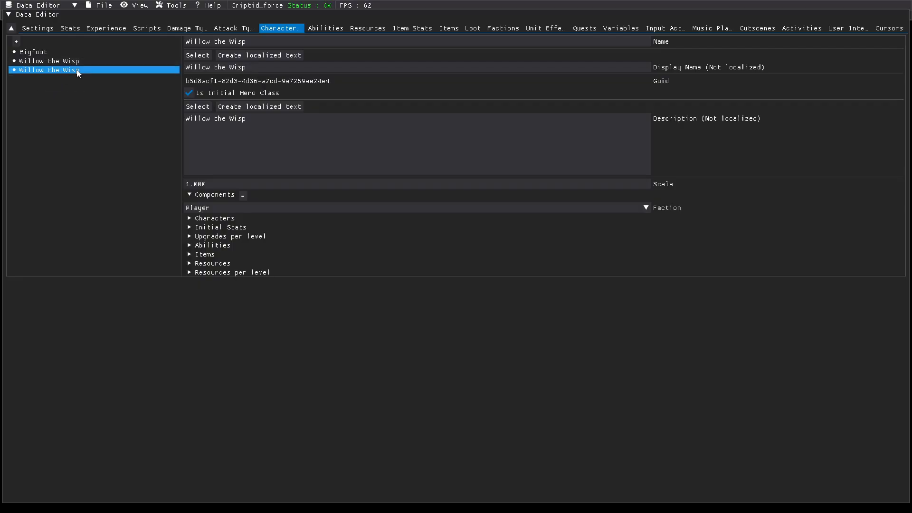
click(252, 43)
key(BackSpace)
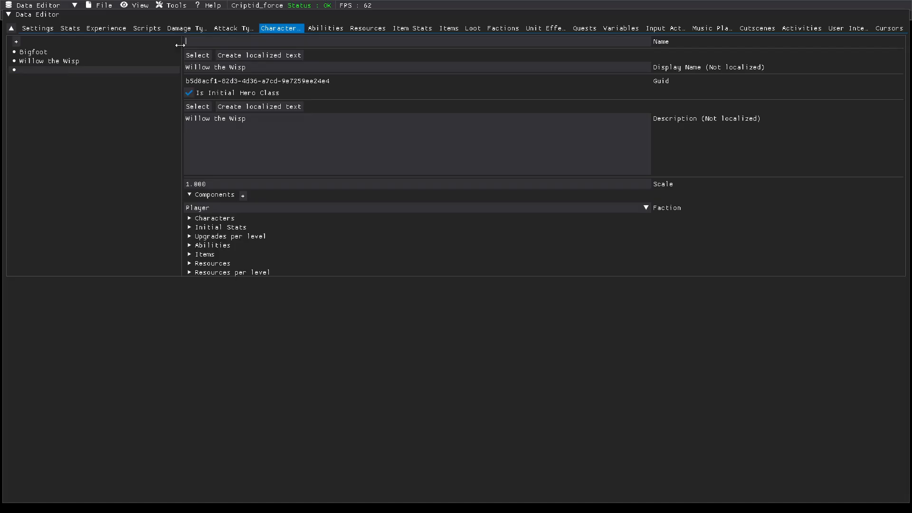
text(Caladrius)
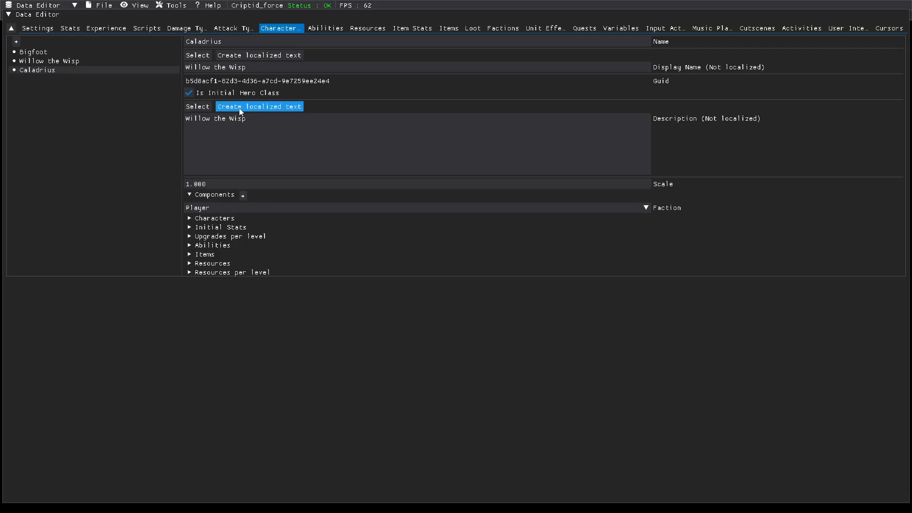
Step: Replace the description with the pasted Caladrius text and save the data
drag(248, 118, 163, 118)
key(BackSpace)
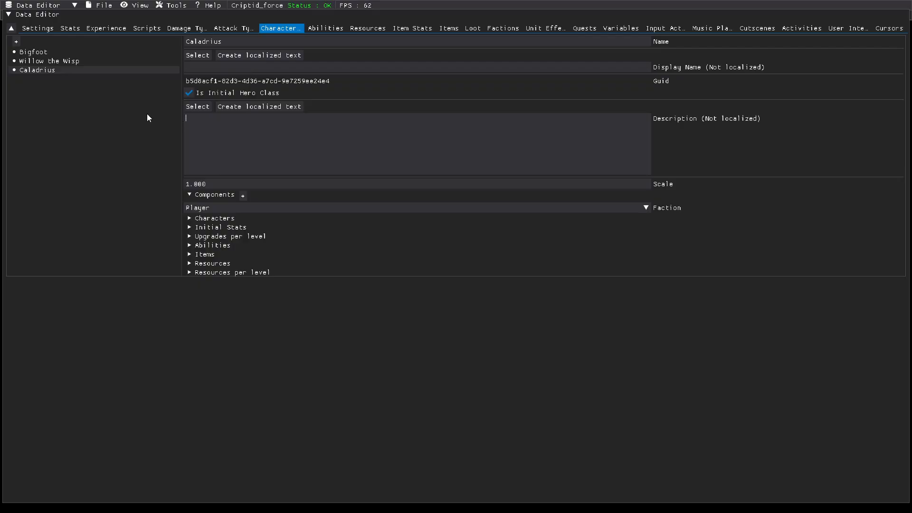
key(ctrl+v)
click(100, 8)
click(98, 37)
Step: Set the Caladrius entry's character model to Caladrius and save the data
click(195, 220)
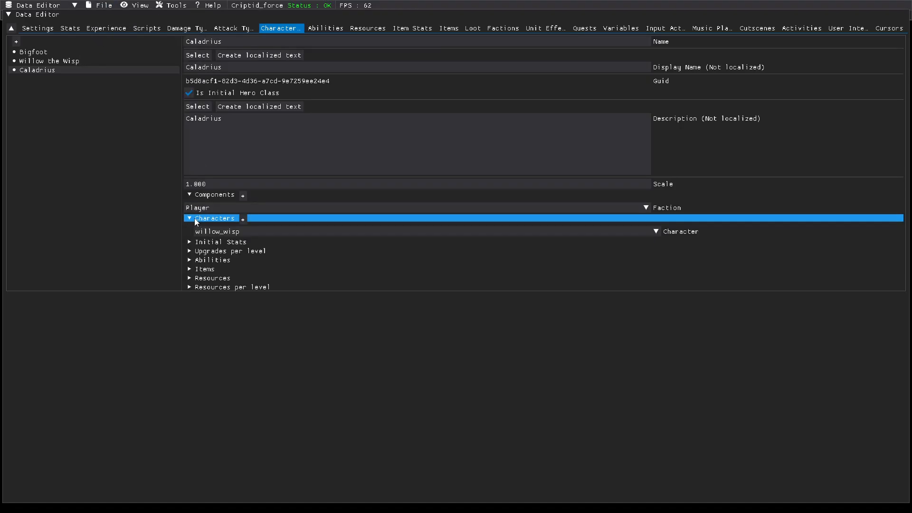
click(249, 233)
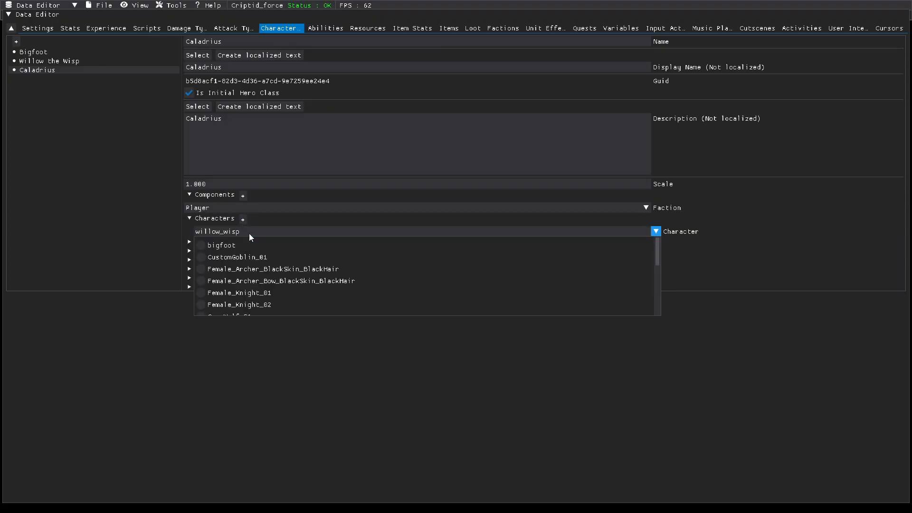
scroll(241, 263, down, 5)
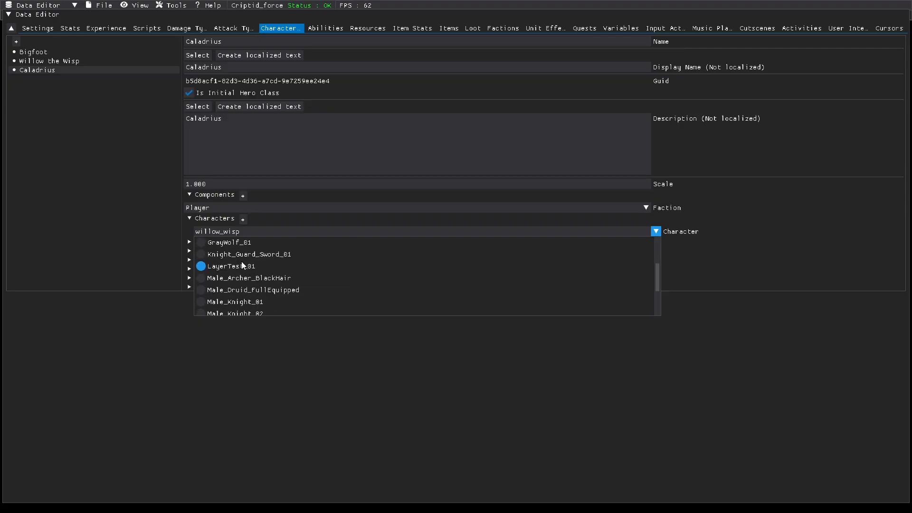
click(223, 308)
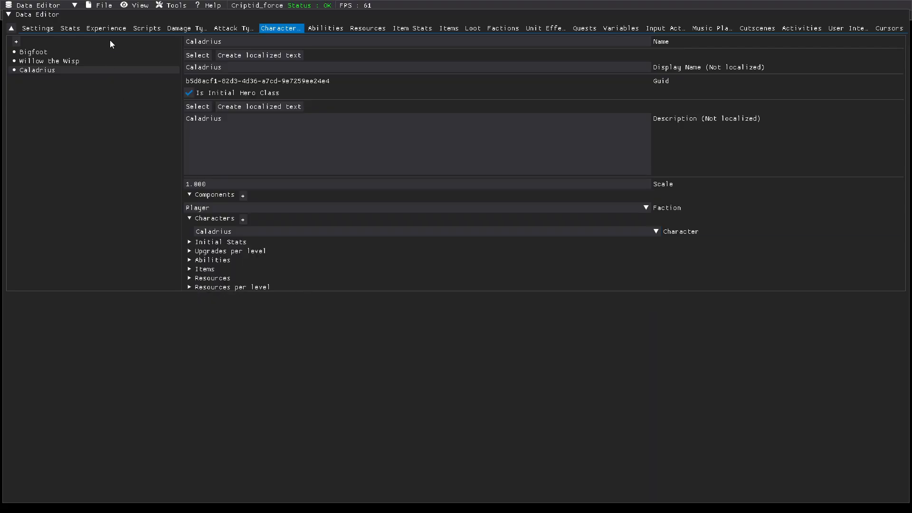
click(107, 6)
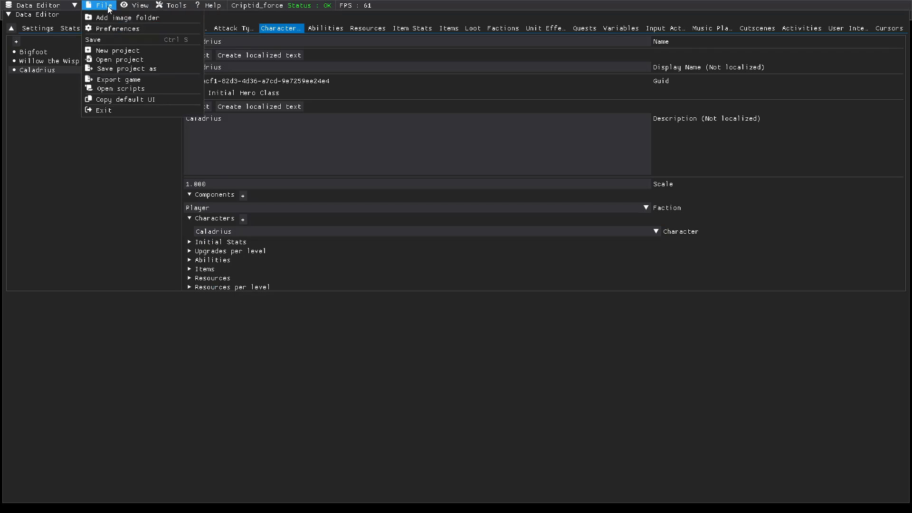
click(104, 36)
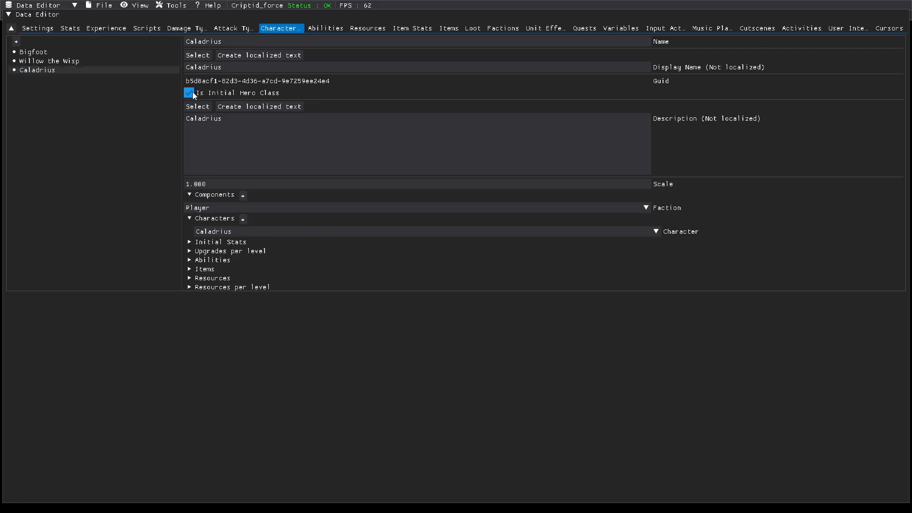
Step: Review the Willow the Wisp, Bigfoot and Caladrius entries, including their abilities and items, saving the data
click(46, 61)
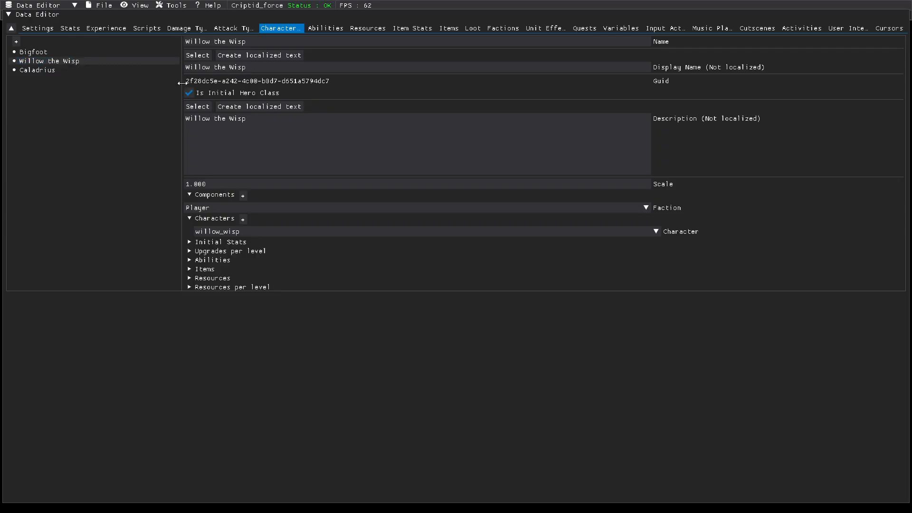
click(46, 50)
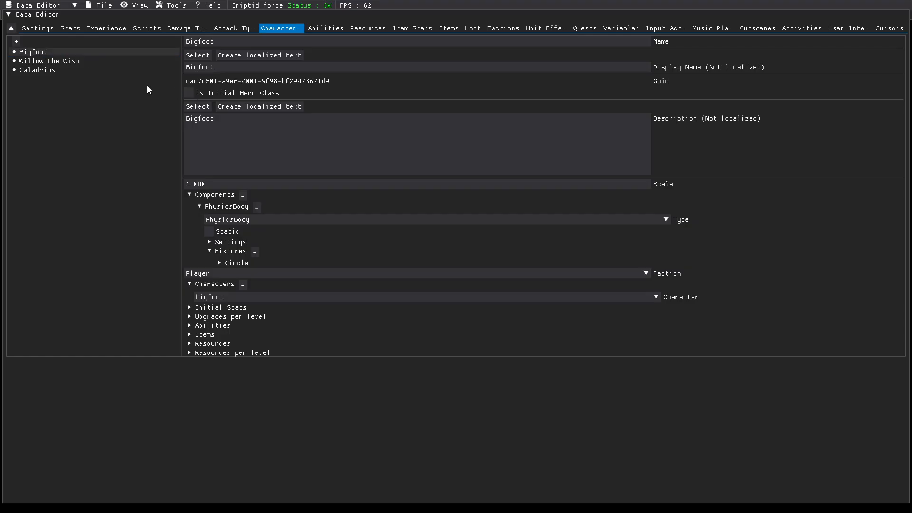
click(101, 5)
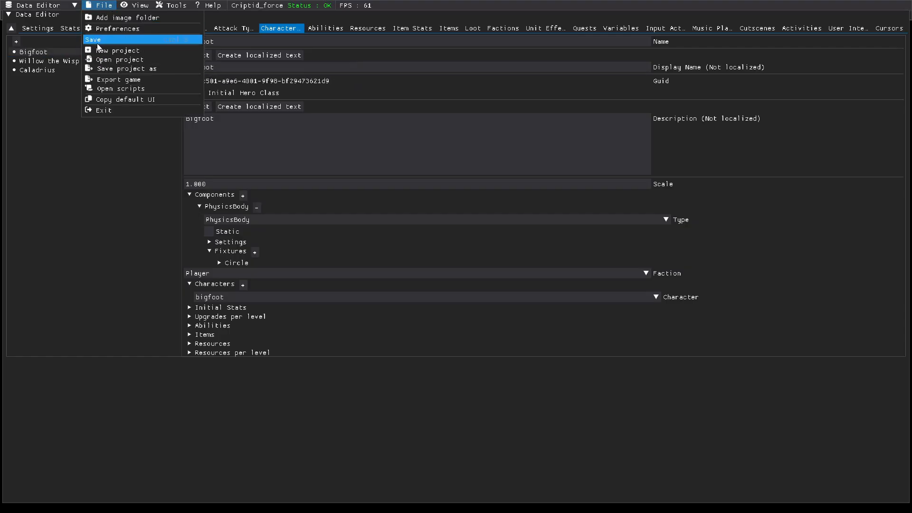
click(98, 41)
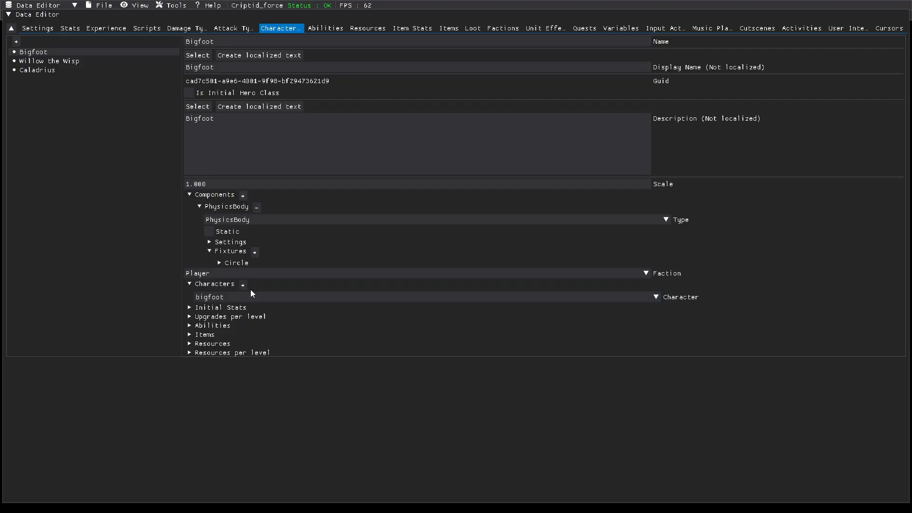
click(195, 326)
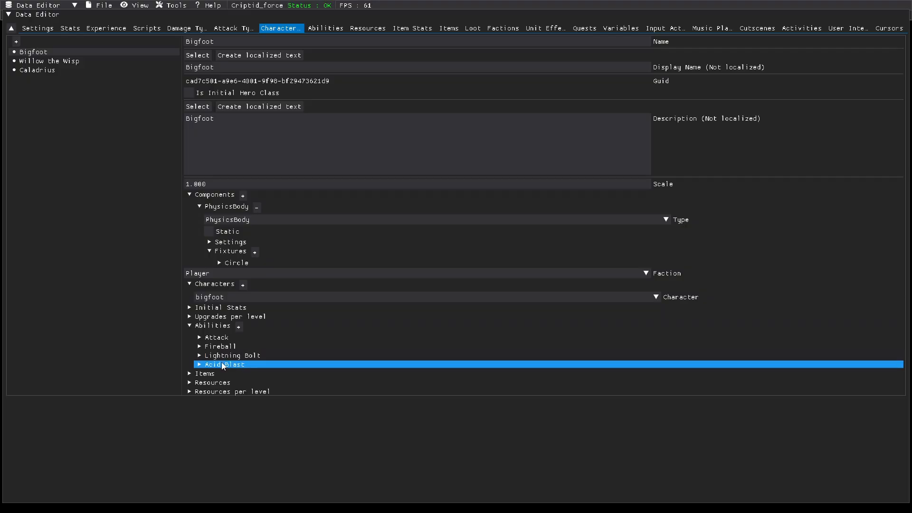
click(190, 326)
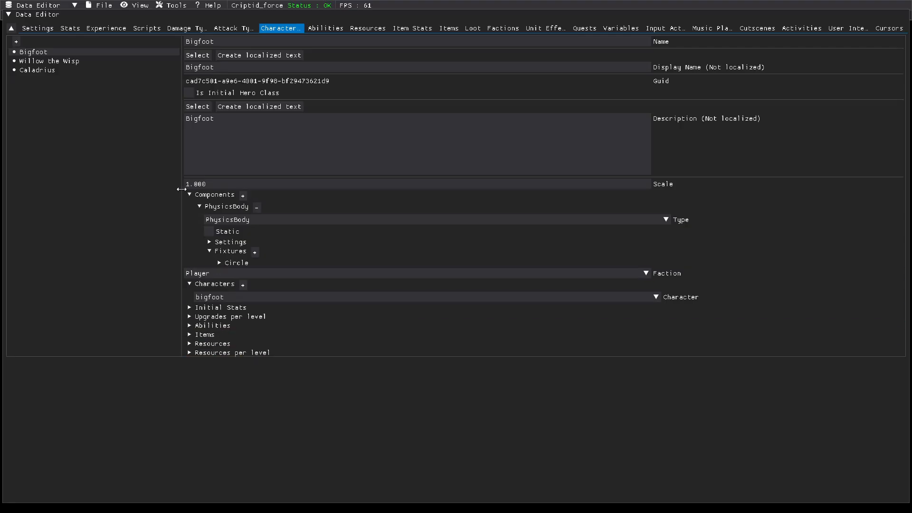
click(190, 334)
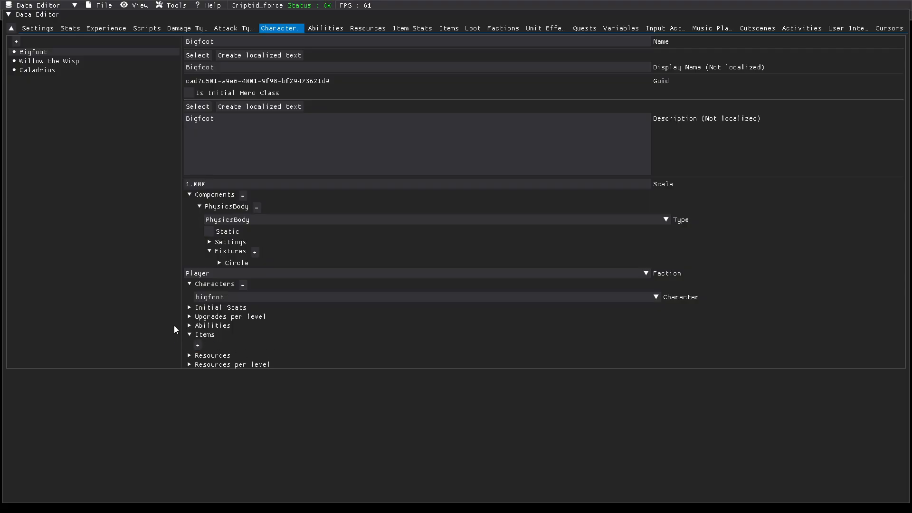
click(62, 61)
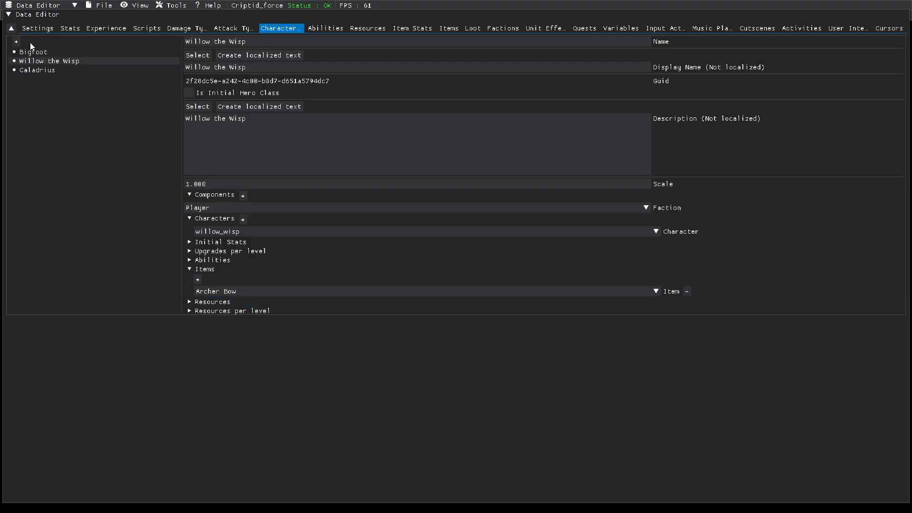
click(35, 71)
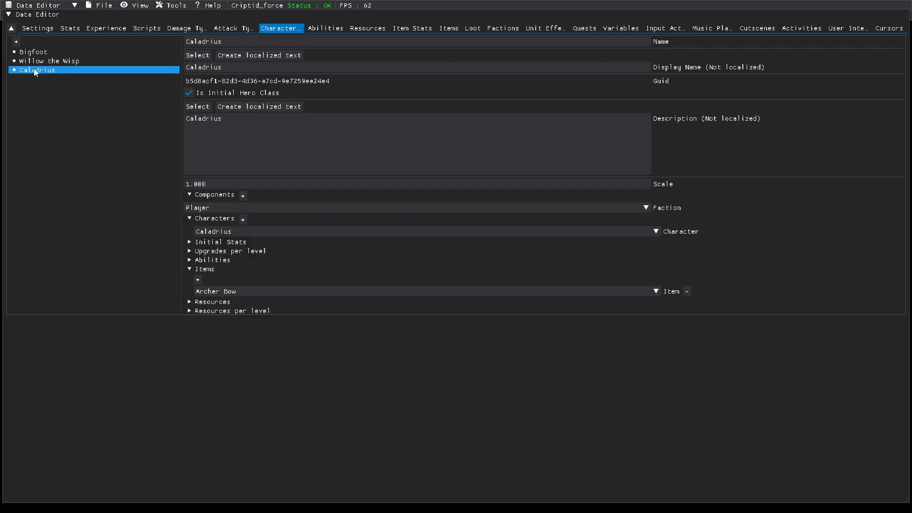
click(98, 6)
click(101, 40)
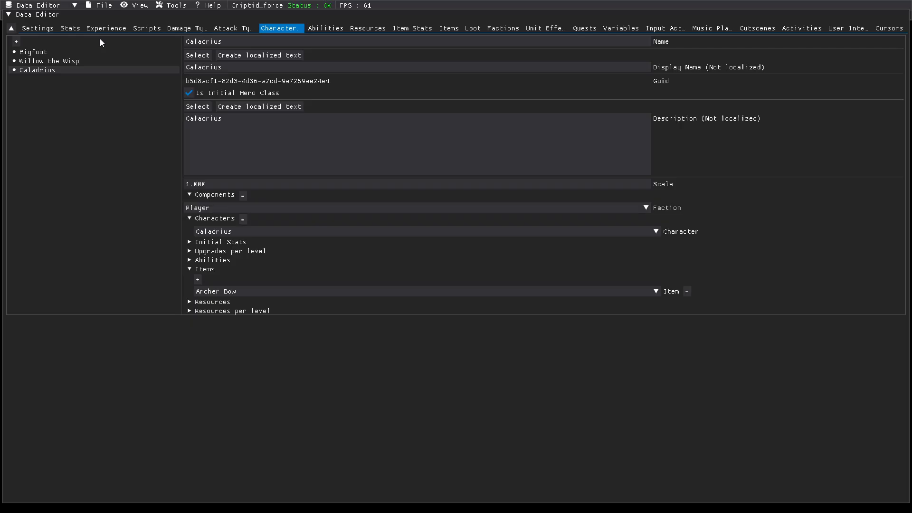
Step: Switch to the Level Editor and play-test the start_swamp level with the new Caladrius hero
click(35, 5)
click(24, 31)
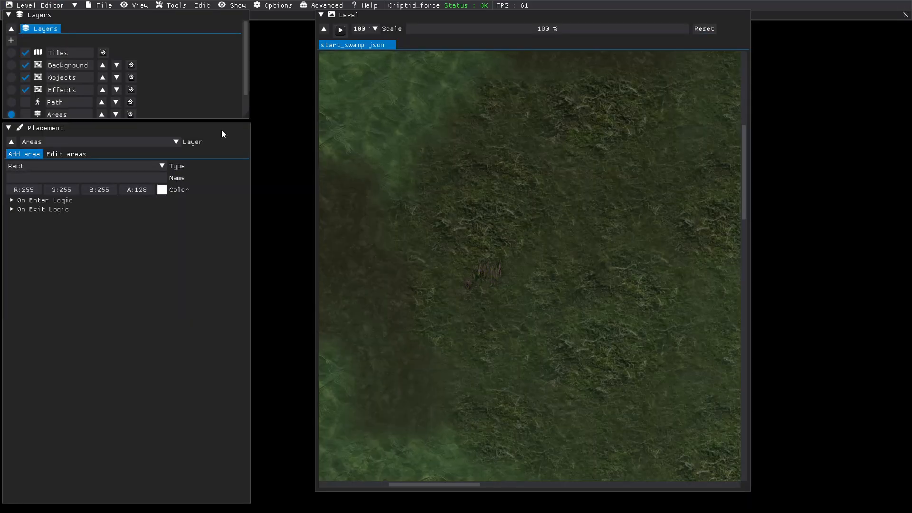
click(104, 7)
click(104, 58)
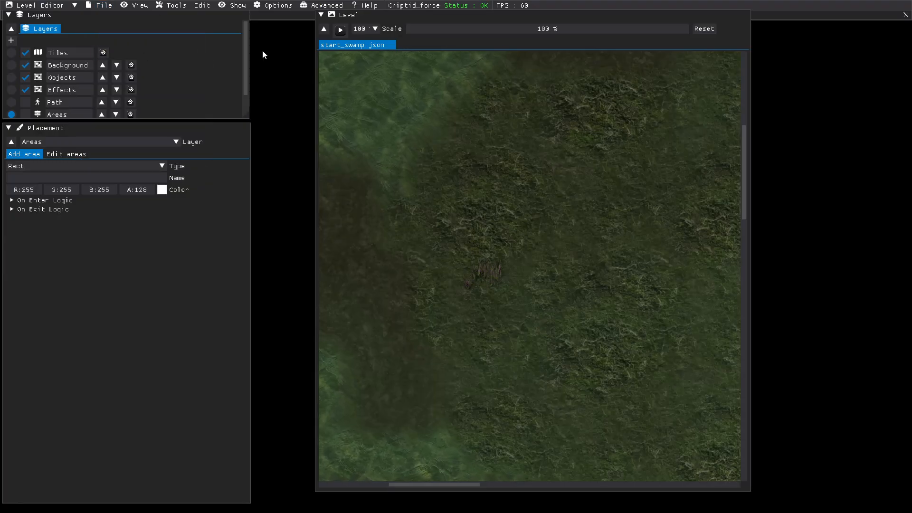
click(340, 31)
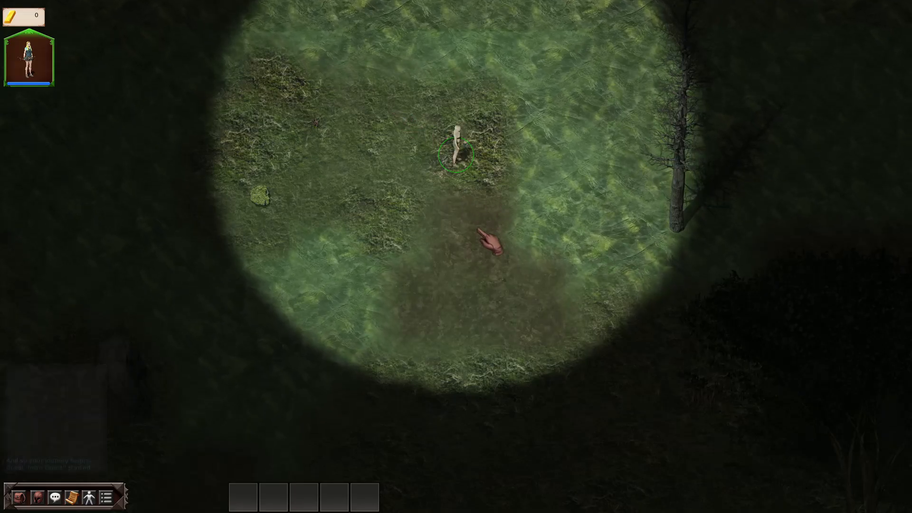
scroll(477, 229, up, 3)
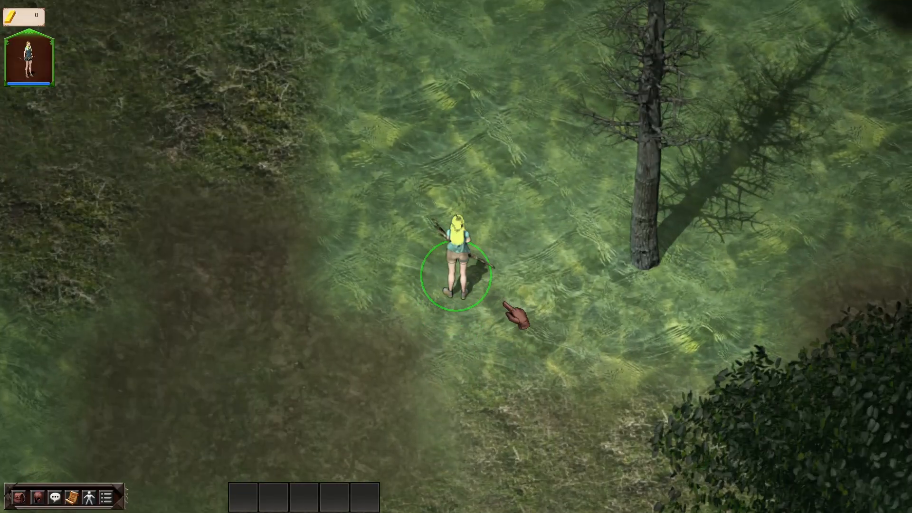
key(Escape)
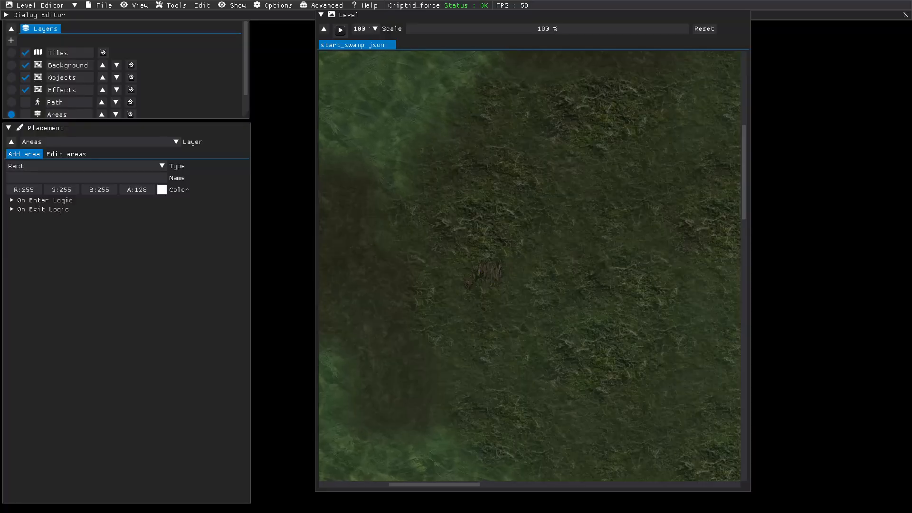